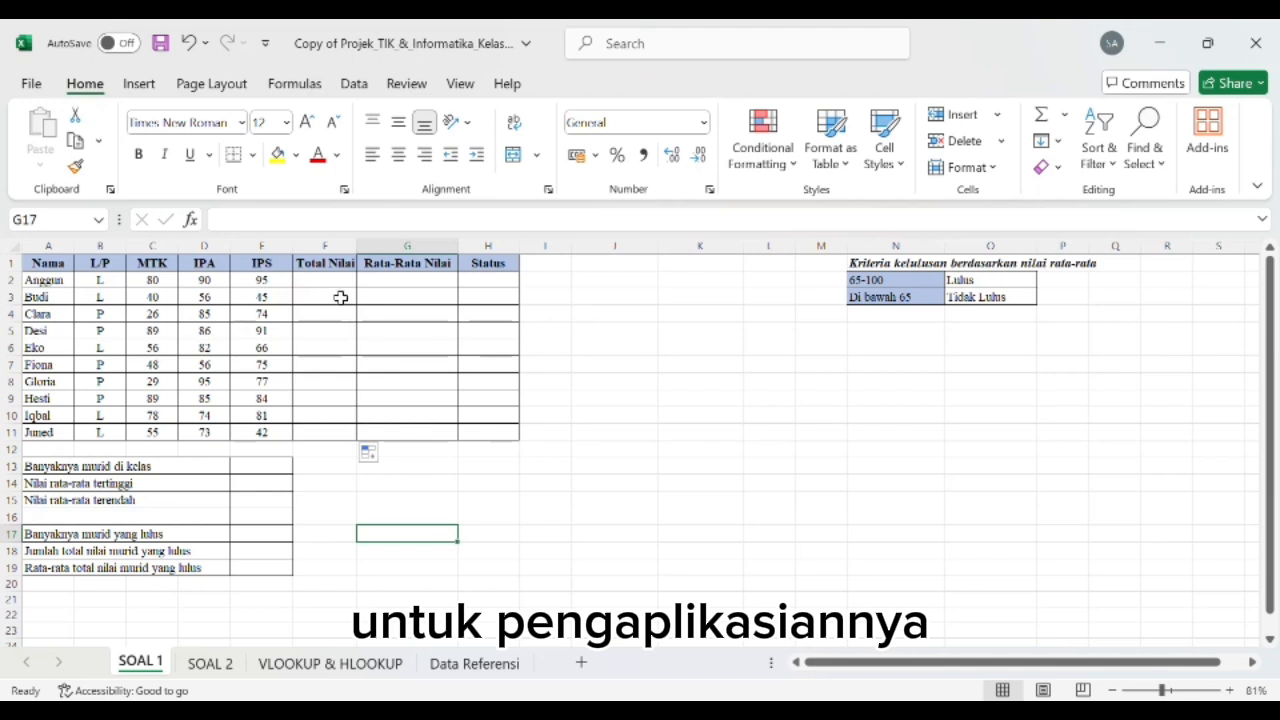
Step: Calculate the first student's Total Nilai in F2 with the formula =SUM(C2:E2)
left_click(337, 287)
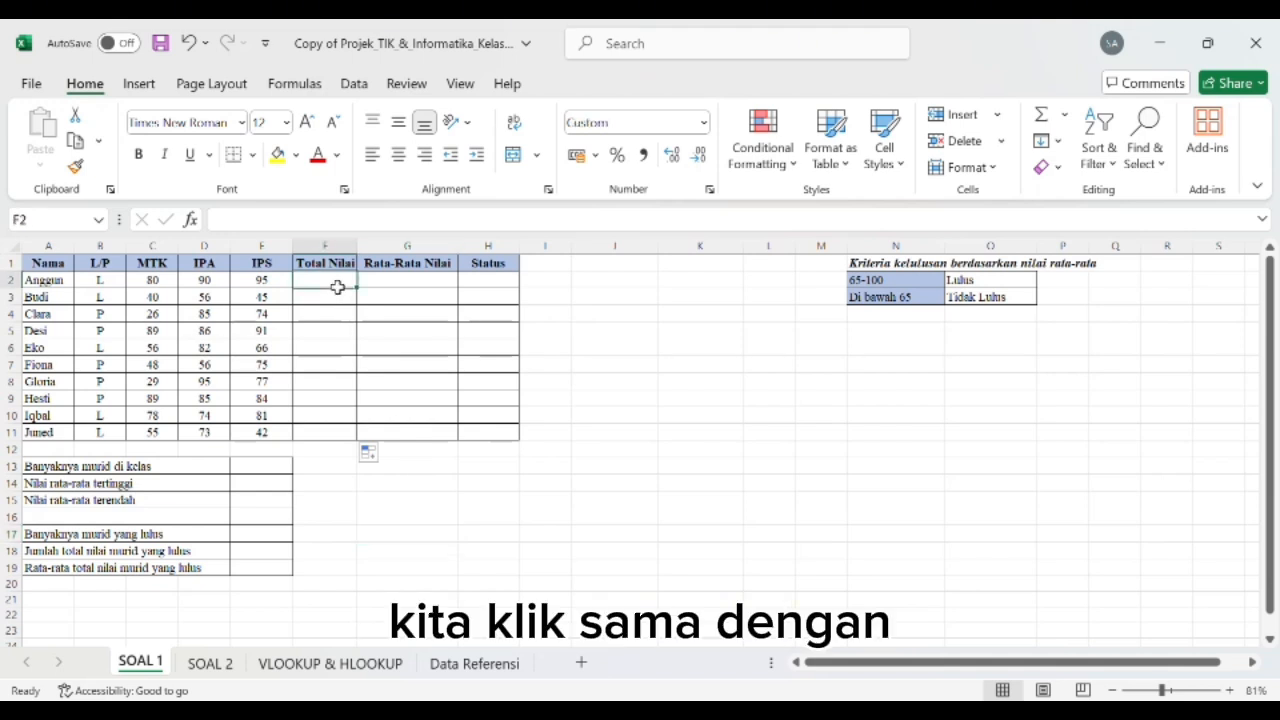
type("=sum")
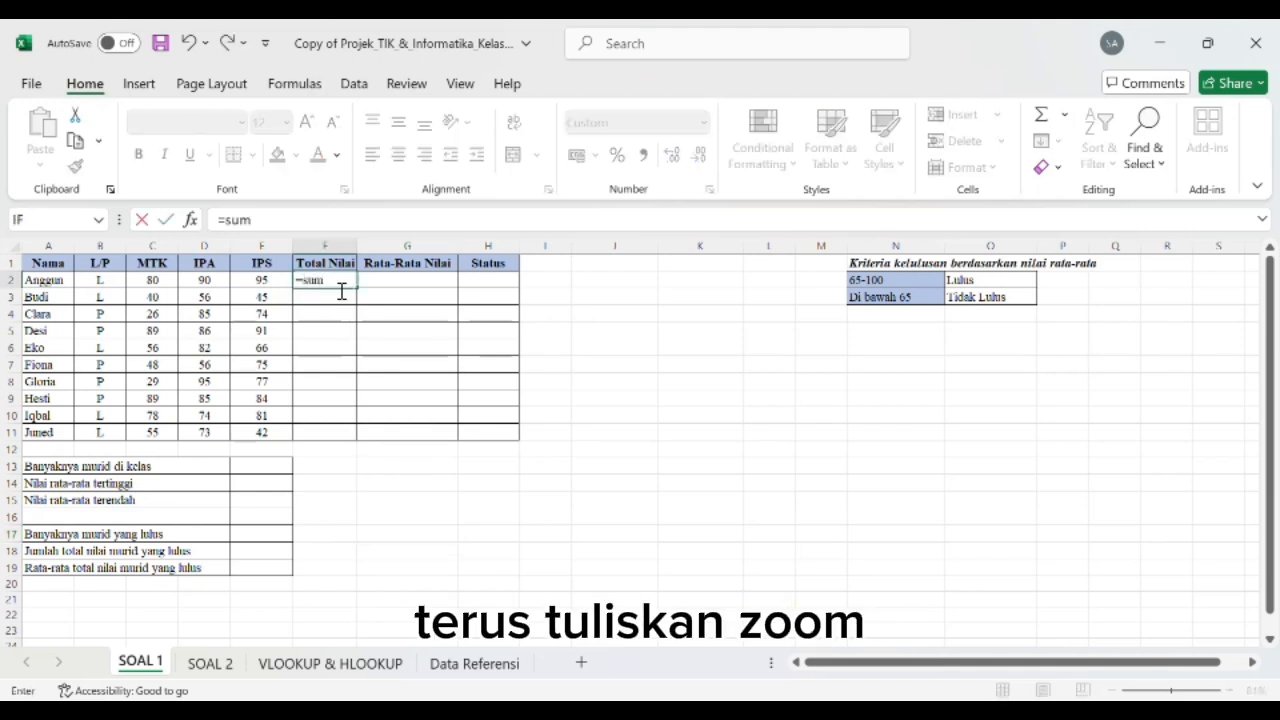
type("(")
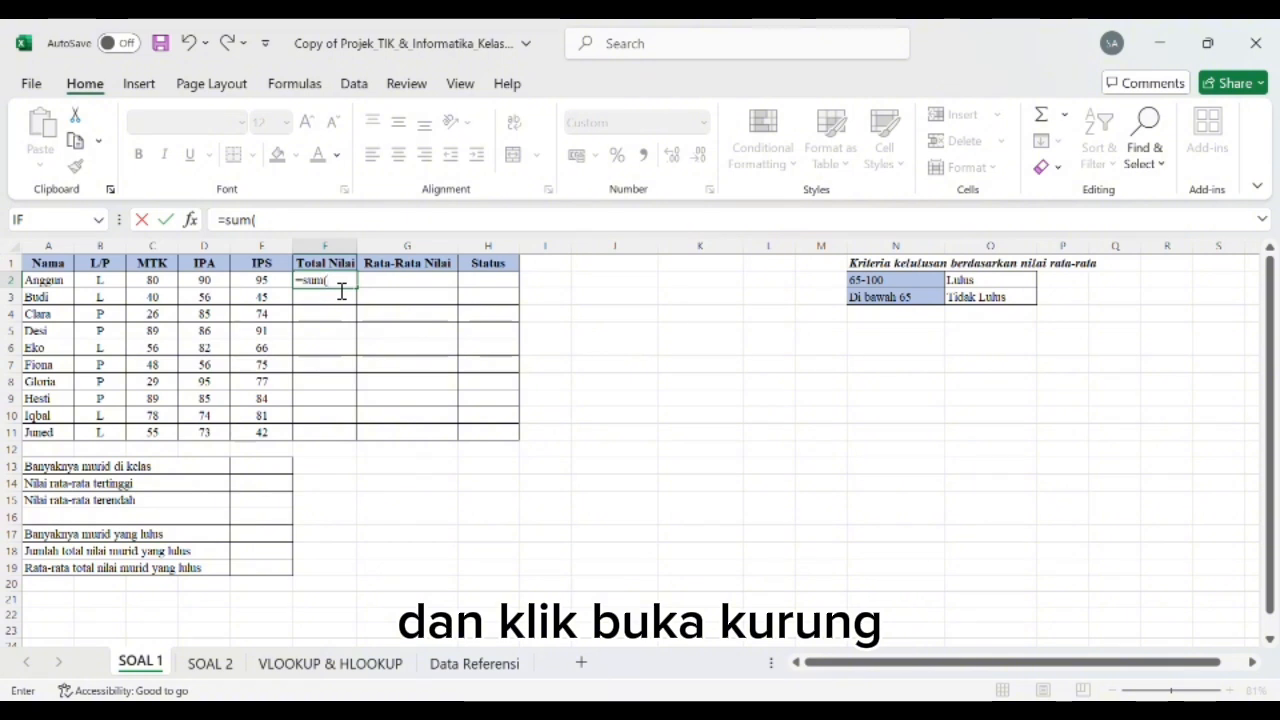
left_click(151, 281)
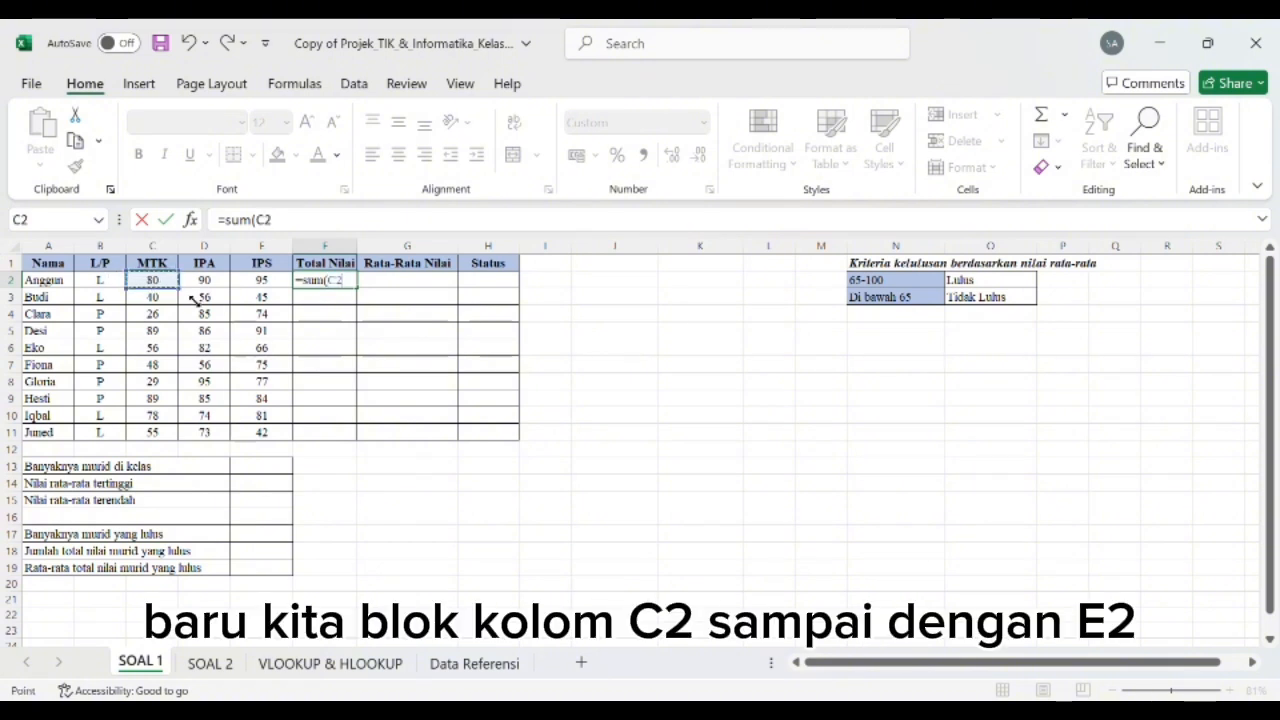
left_click_drag(190, 297, 286, 302)
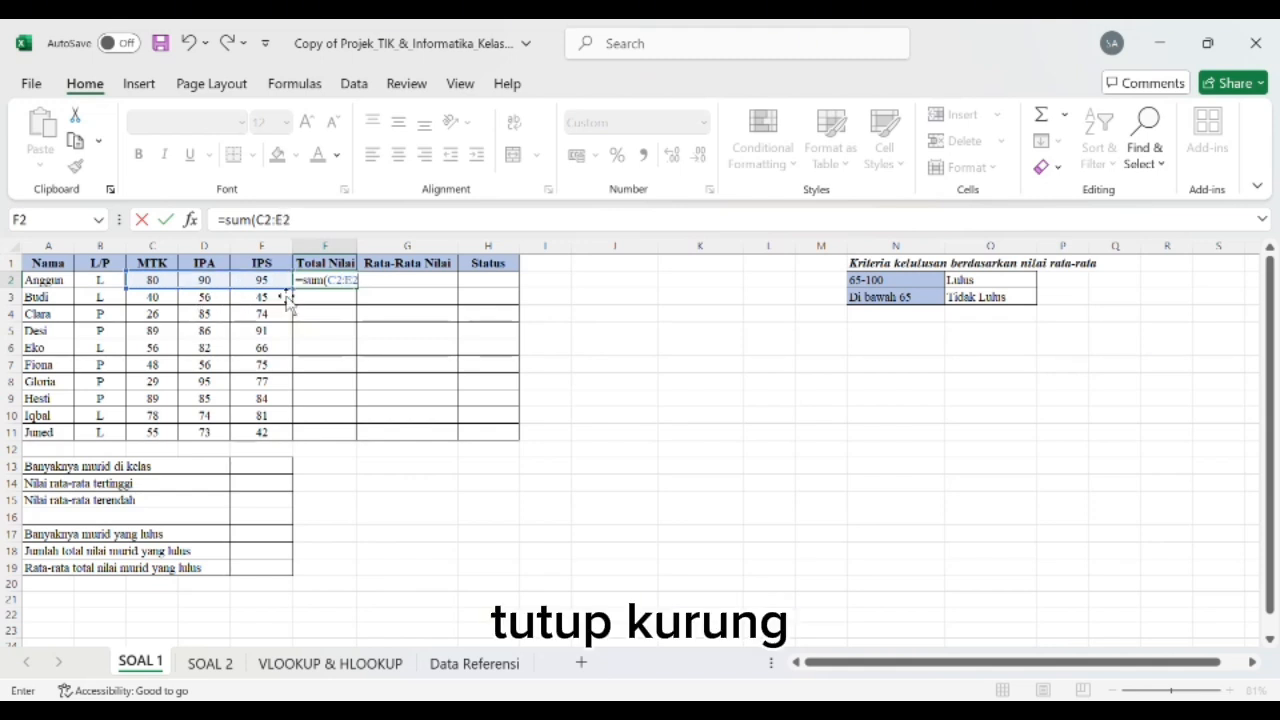
type(")")
key("Return")
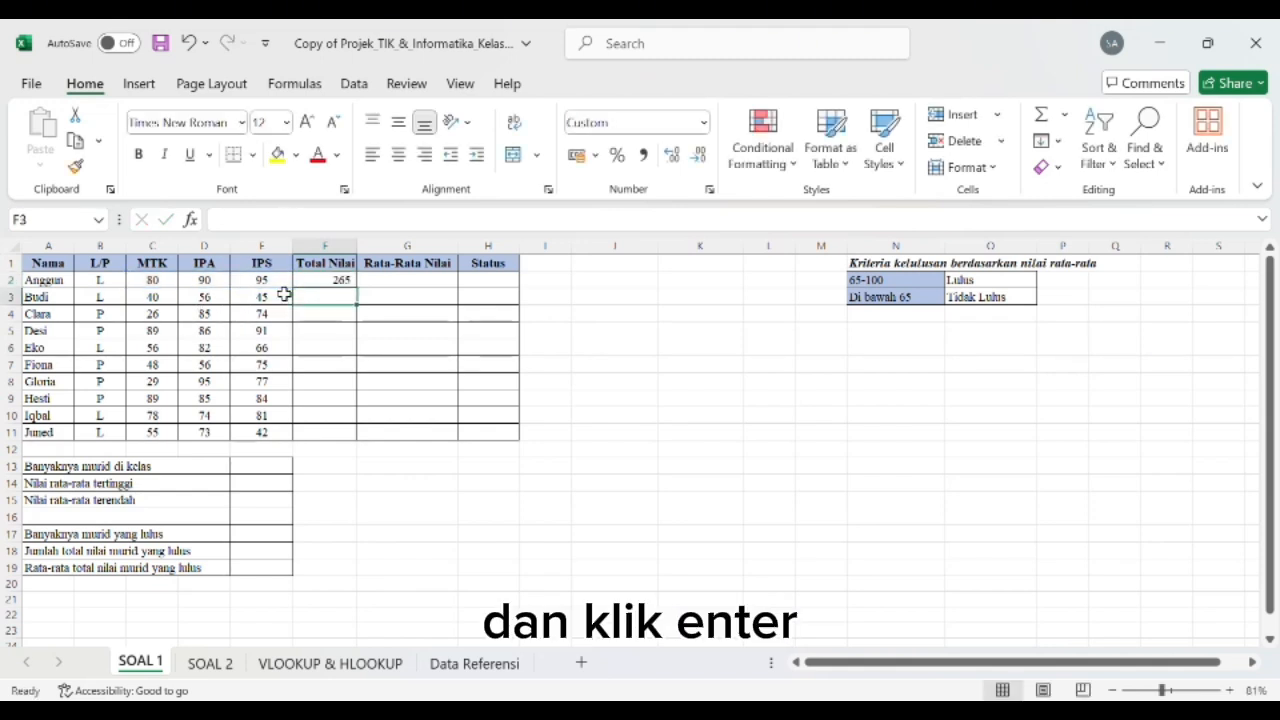
Step: Fill the total formula from F2 down to F11 for all the remaining students
left_click(343, 283)
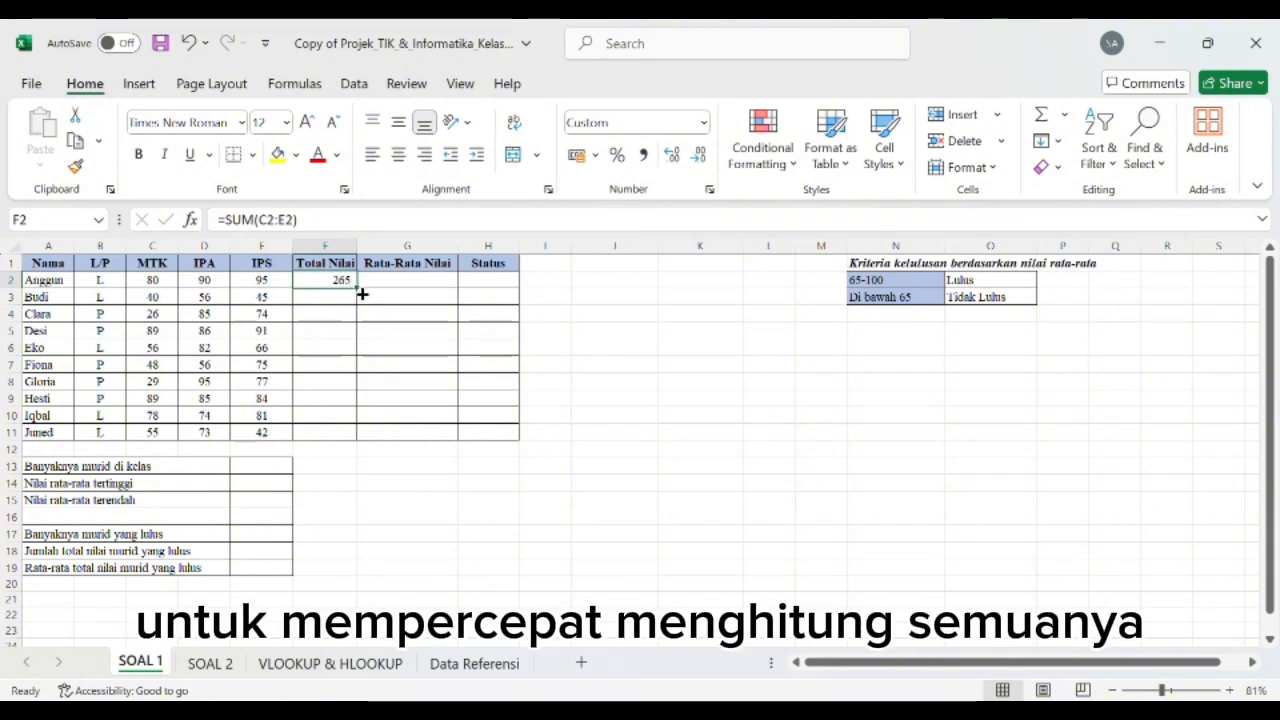
left_click_drag(362, 293, 360, 448)
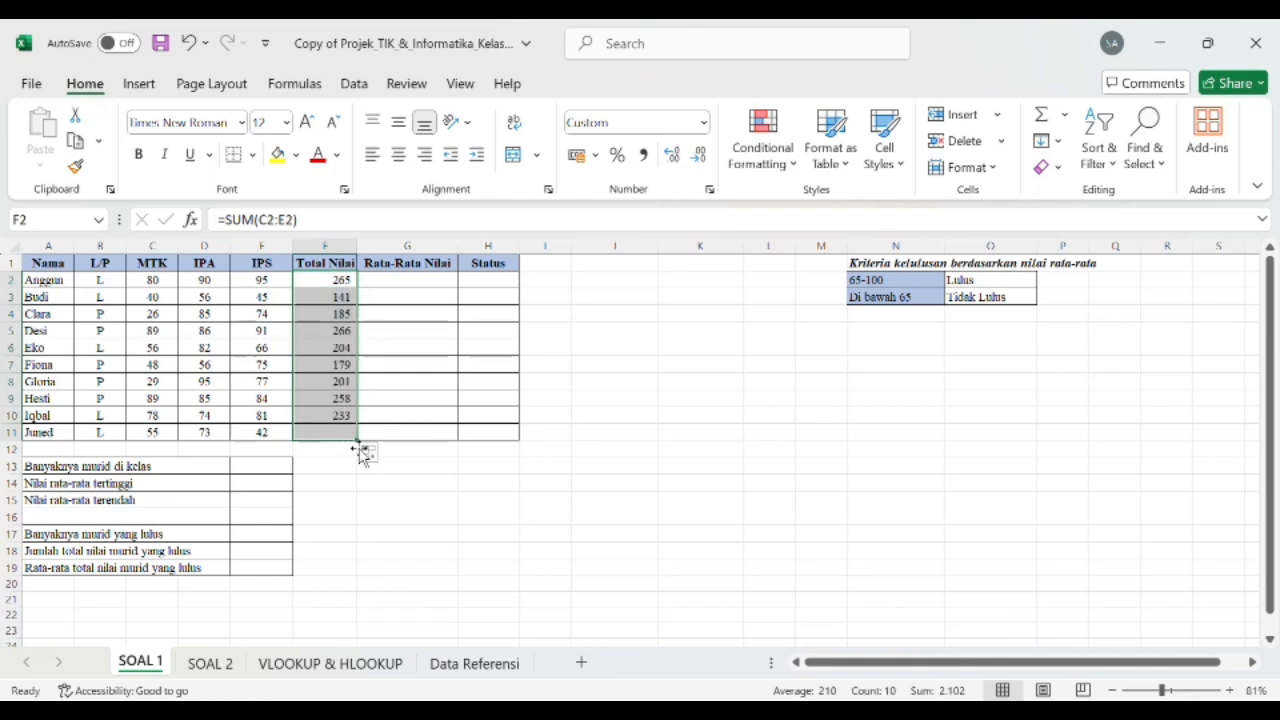
left_click(443, 500)
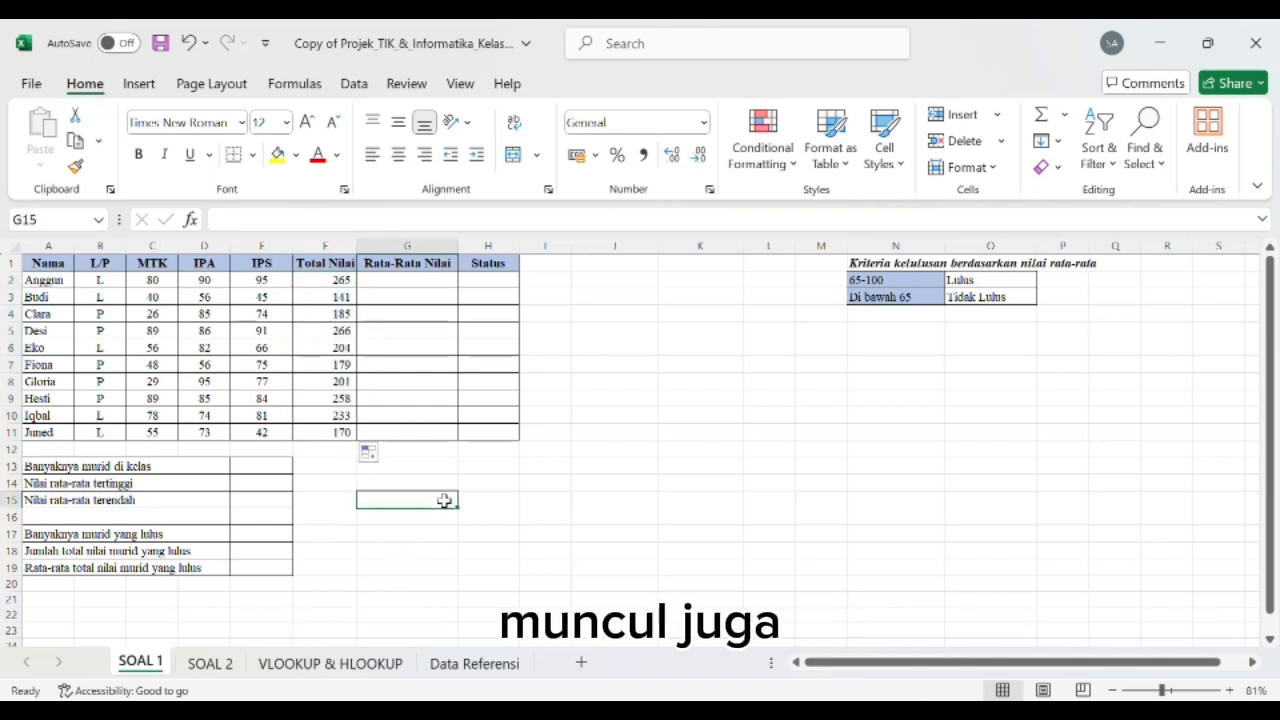
Step: Calculate Rata-Rata Nilai in G2 with =AVERAGE(C2:E2) and fill the formula down to G11
left_click(409, 287)
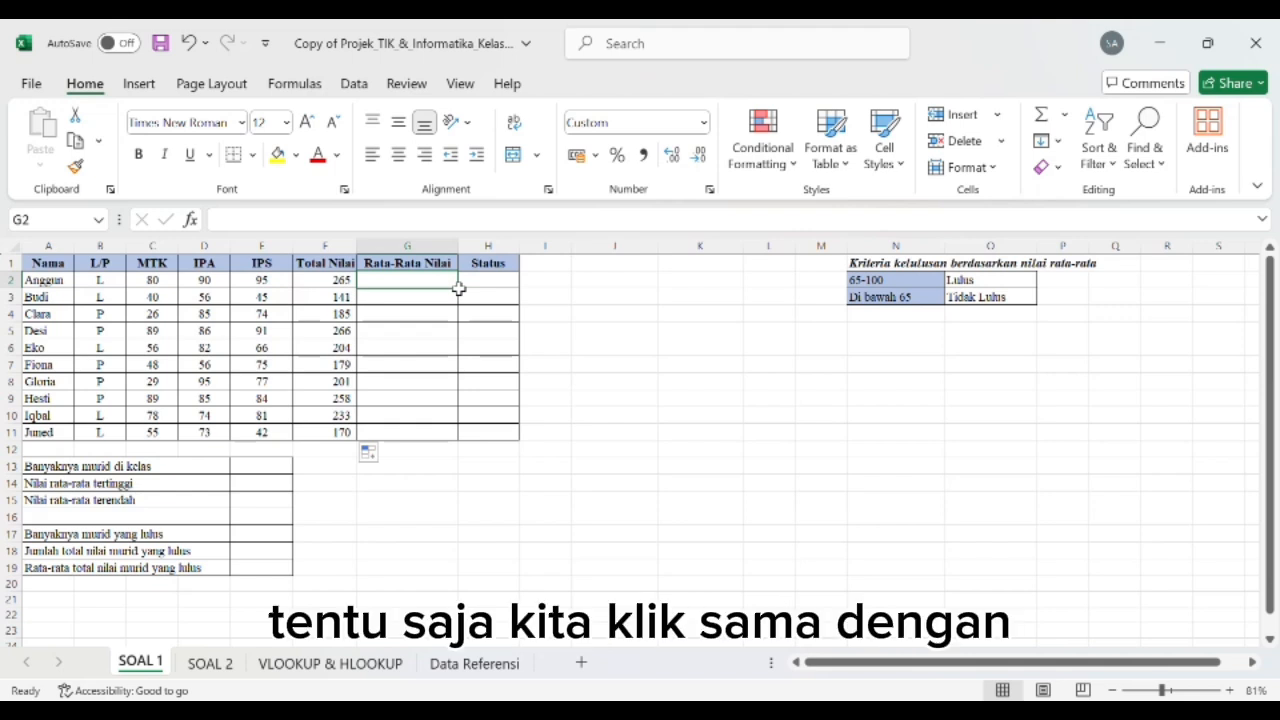
type("=av")
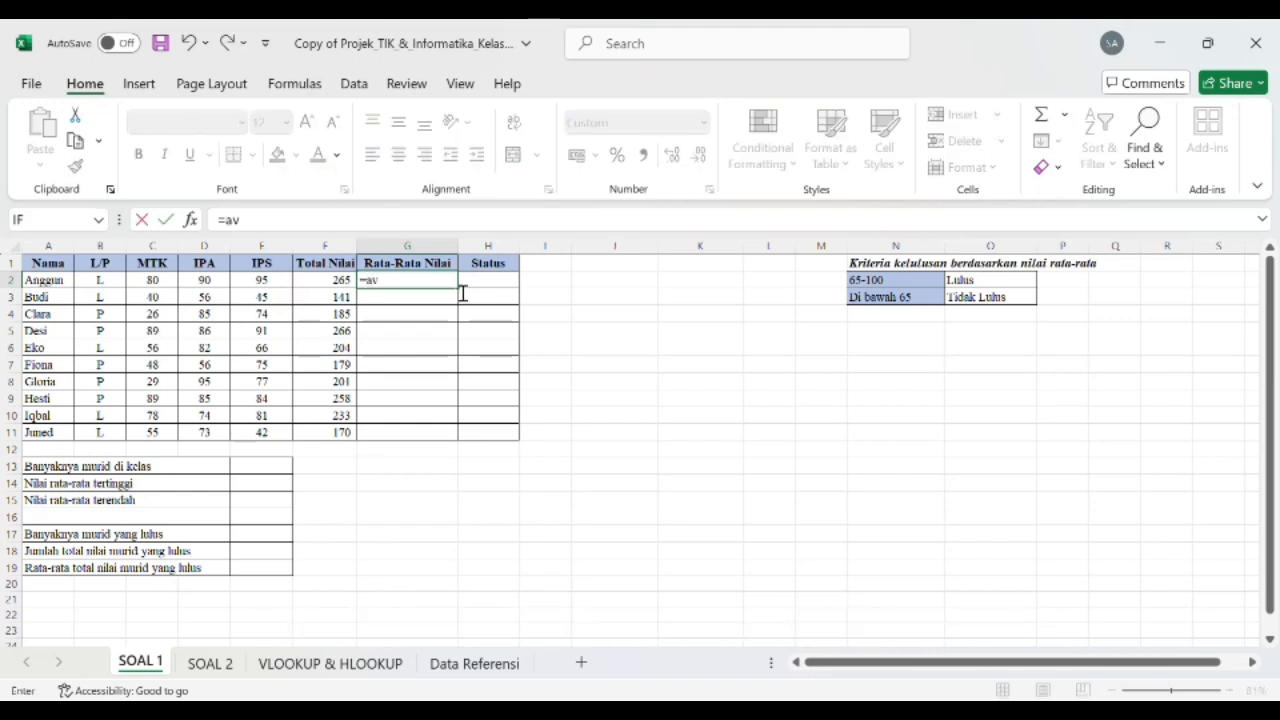
type("erag")
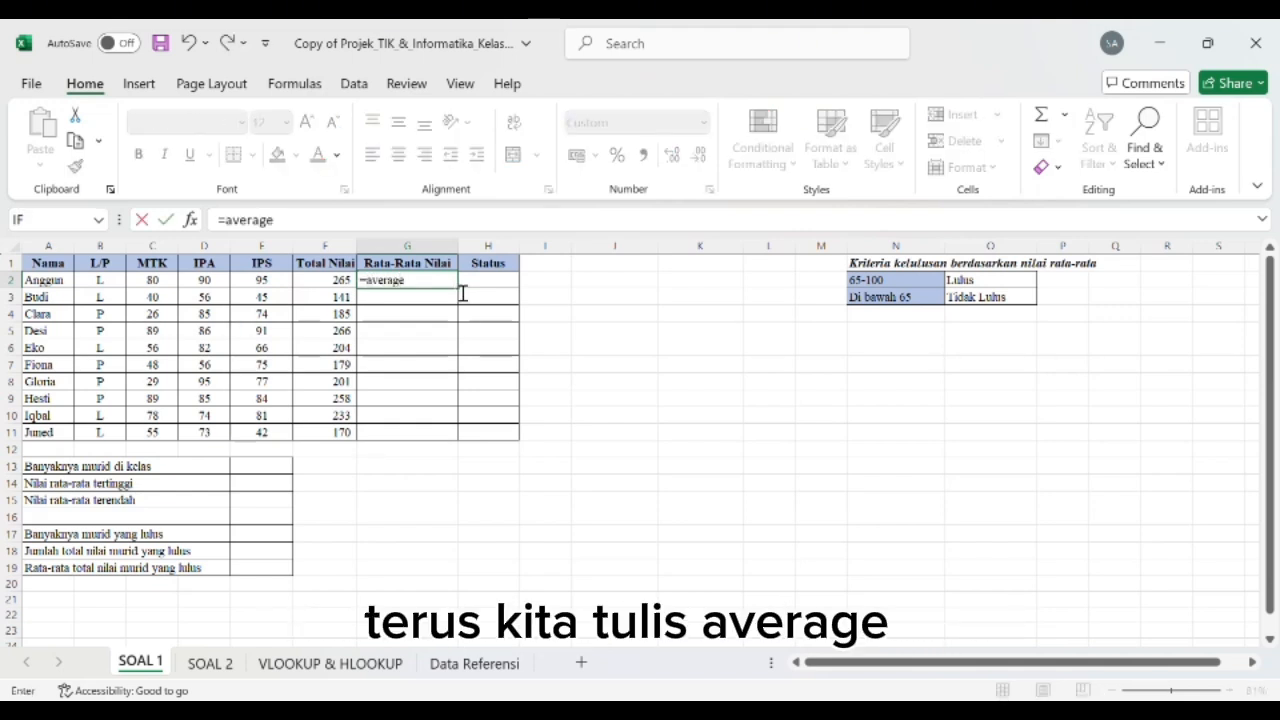
type("e(")
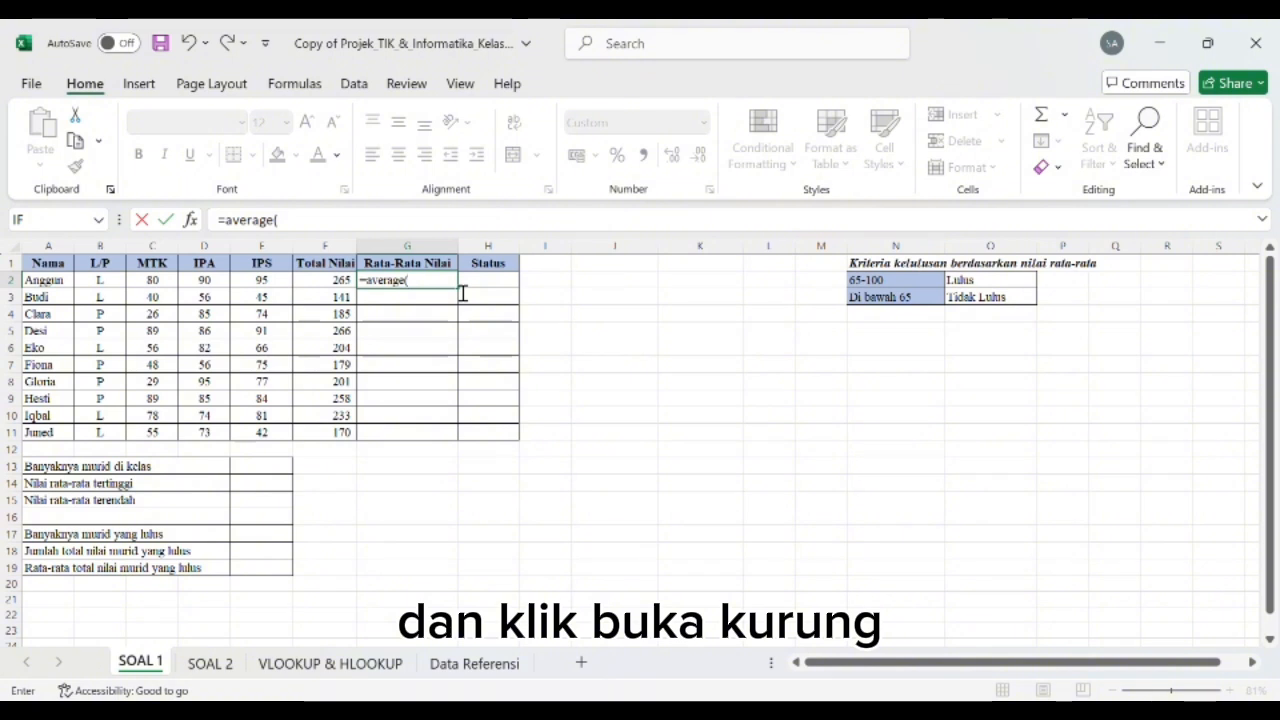
left_click(160, 281)
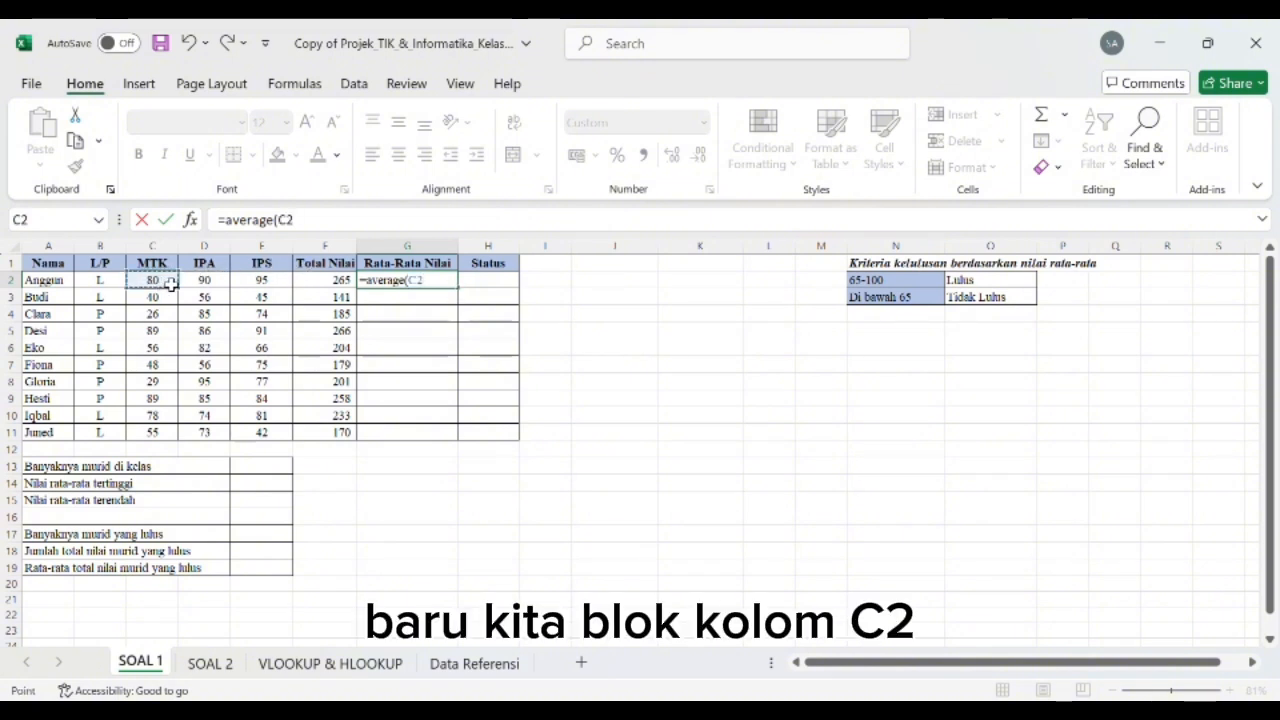
left_click_drag(194, 297, 286, 297)
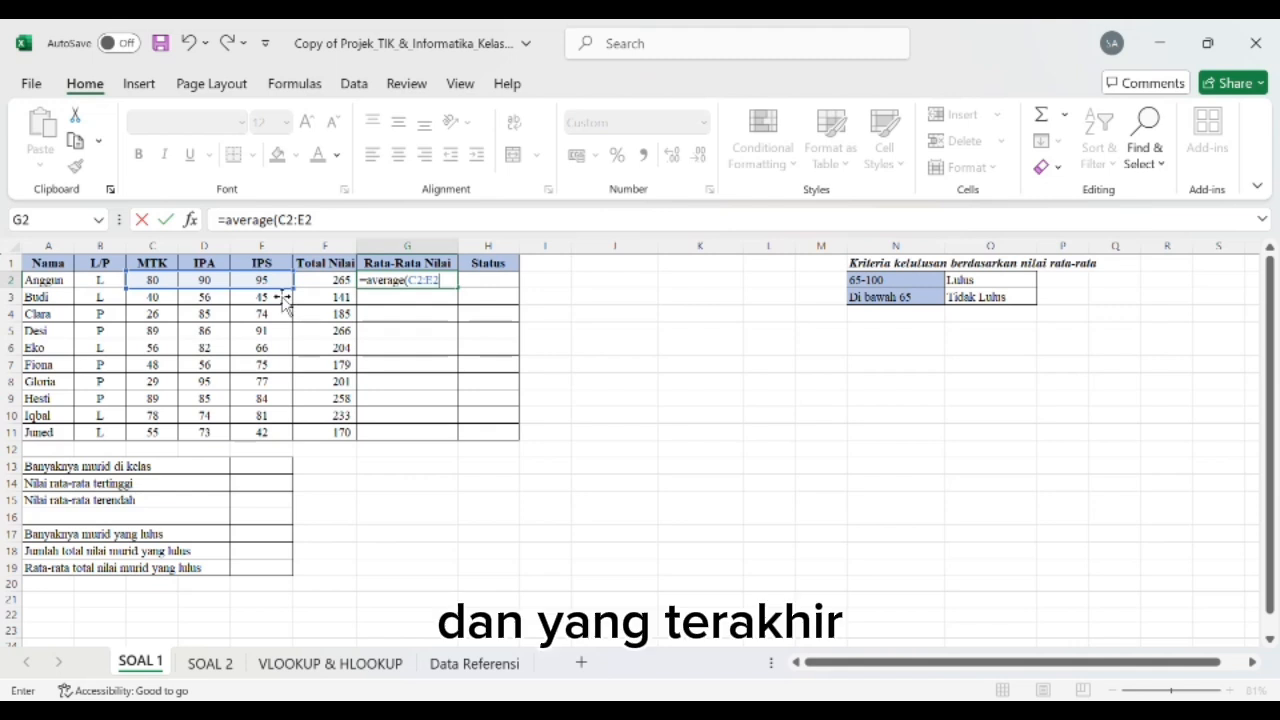
type(")")
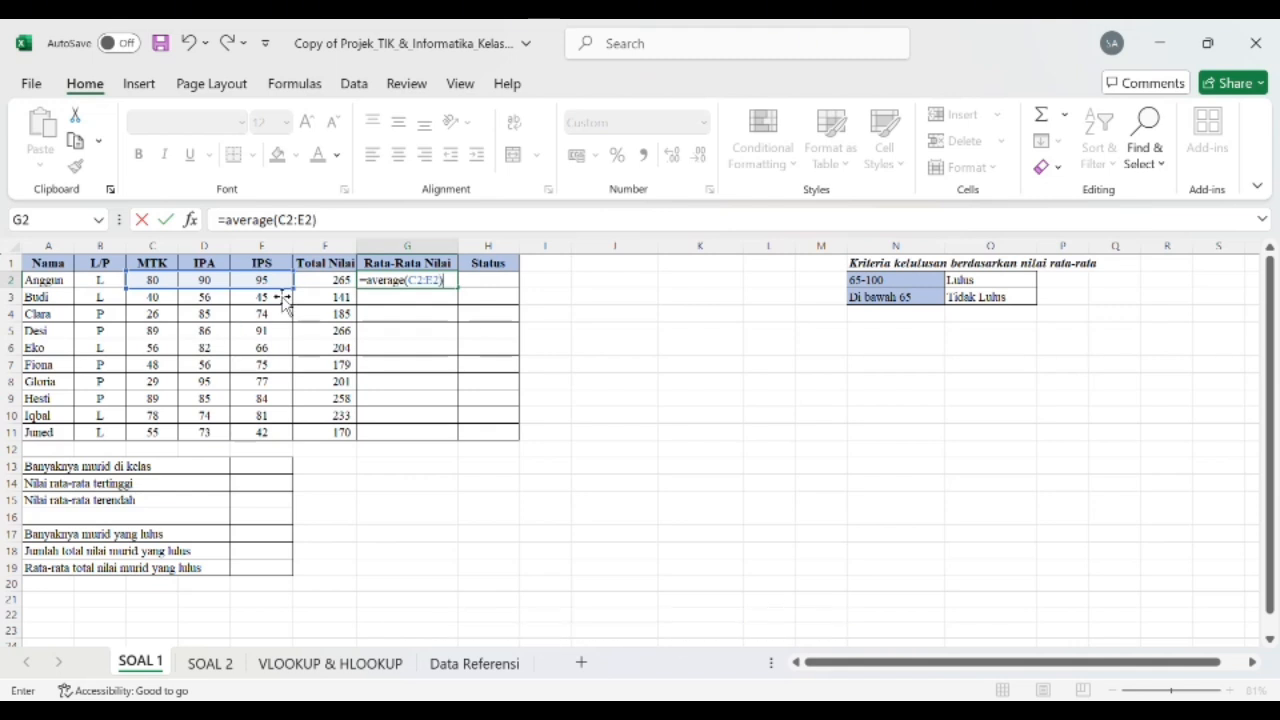
key("Return")
left_click(400, 284)
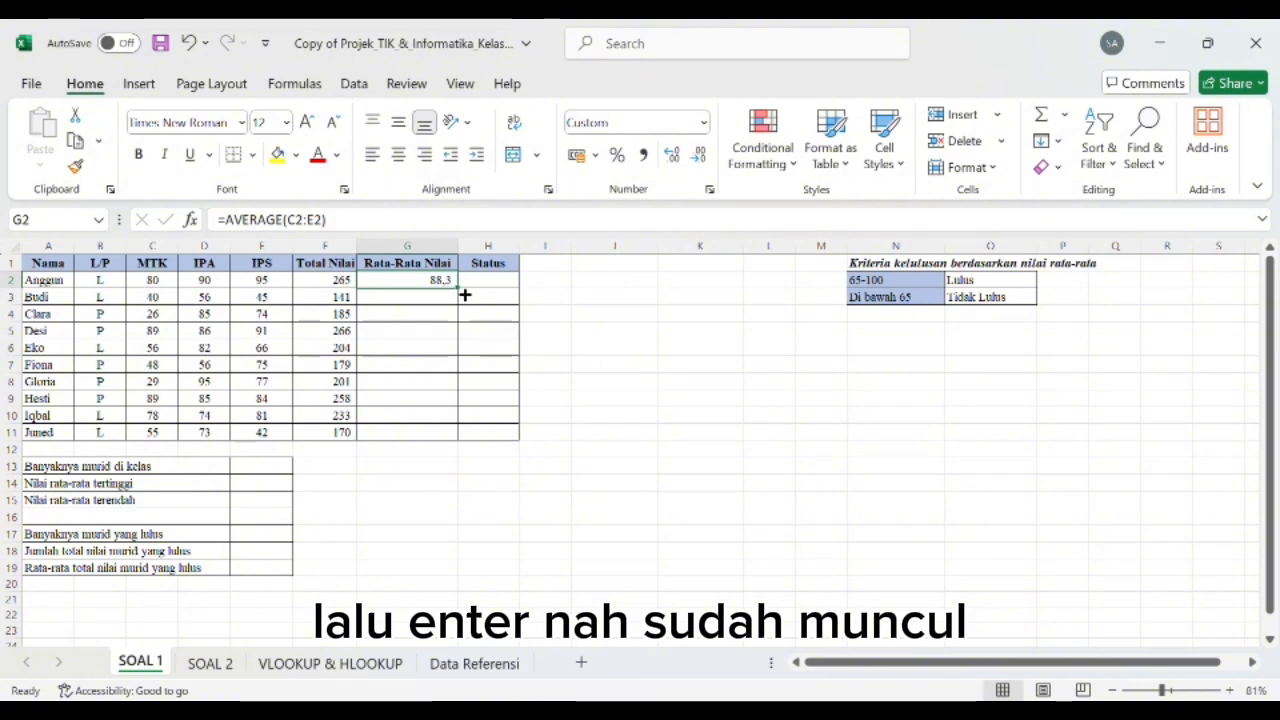
left_click_drag(466, 295, 466, 445)
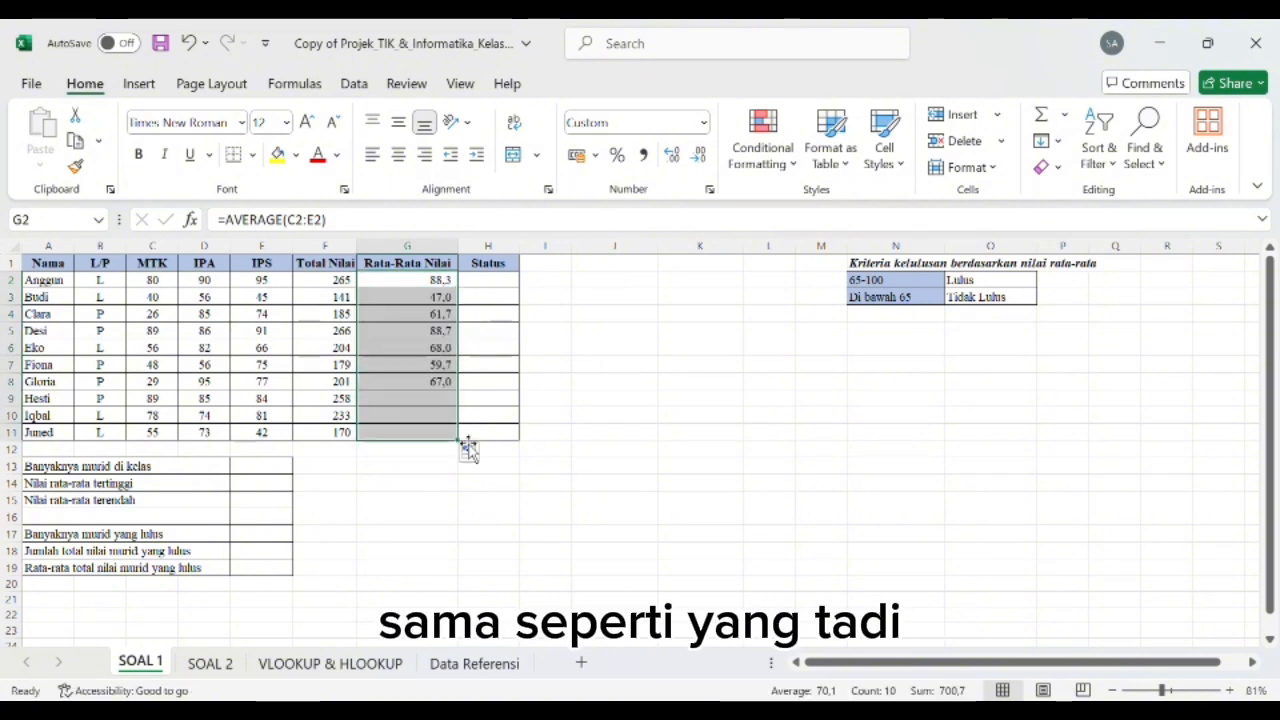
Step: Start an IF formula in Status cell H2 that tests whether the averages in G2:G11 are >=65
left_click(496, 287)
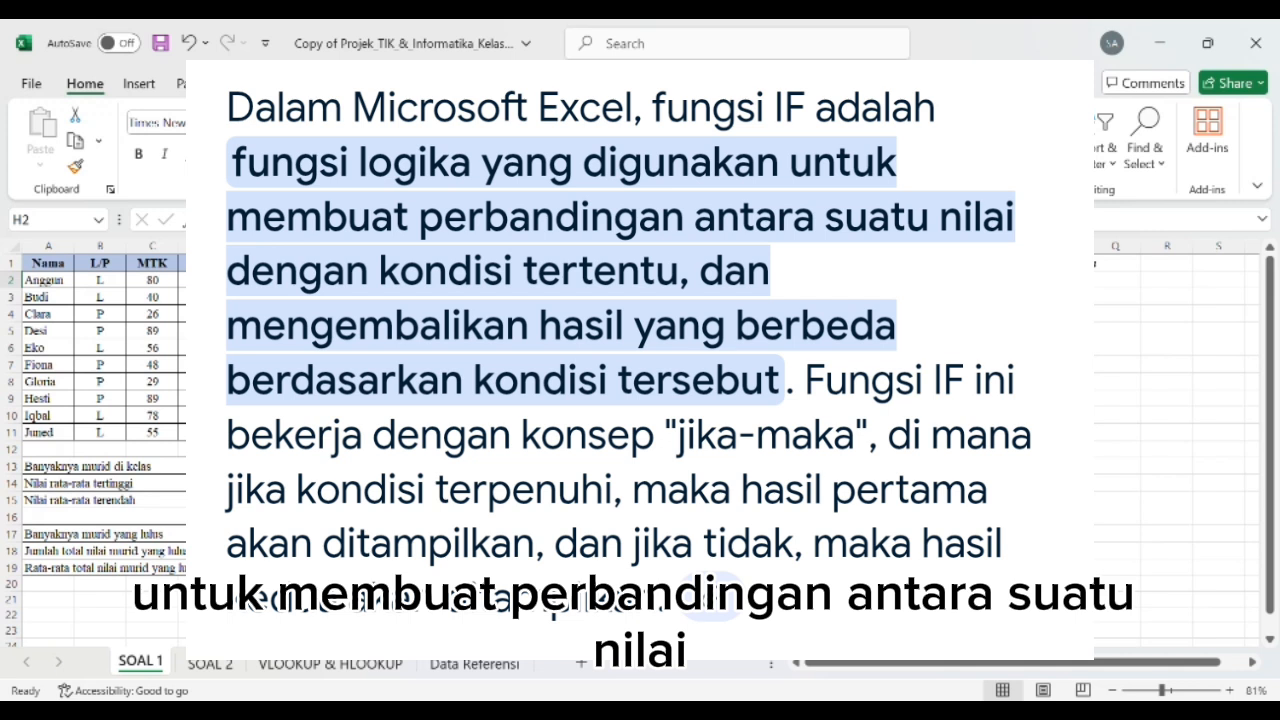
type("=")
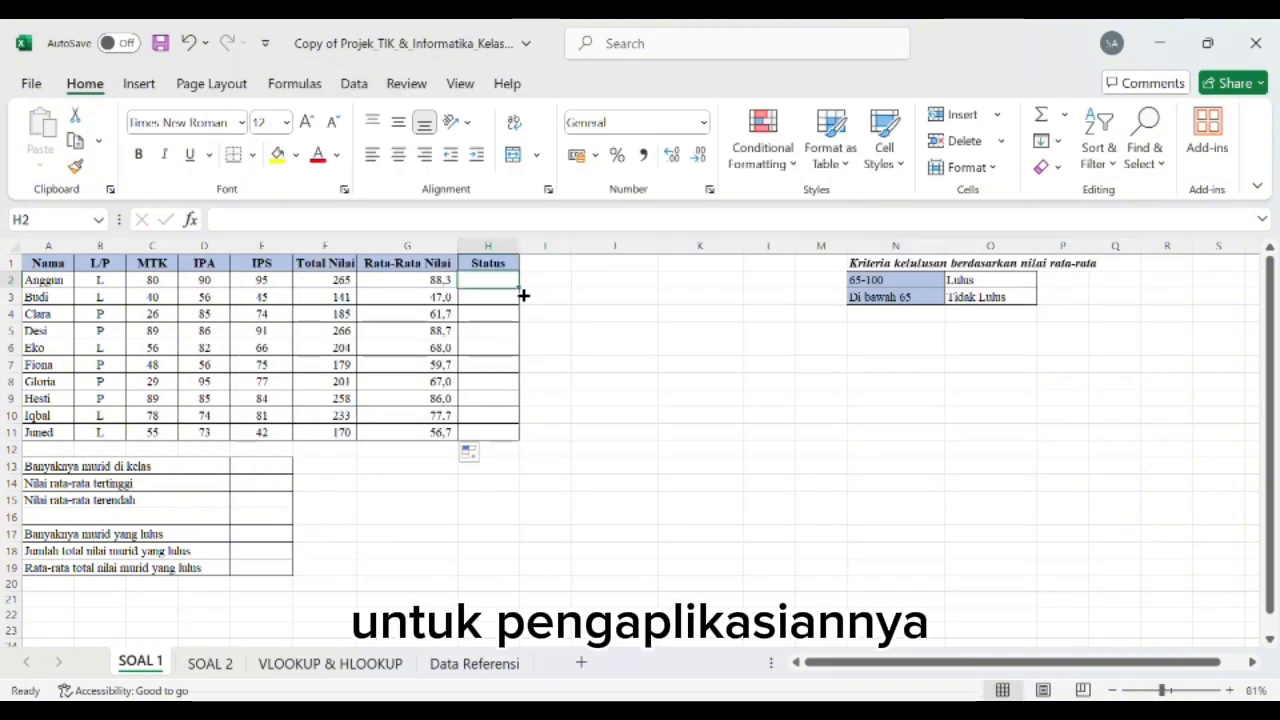
type("=if(")
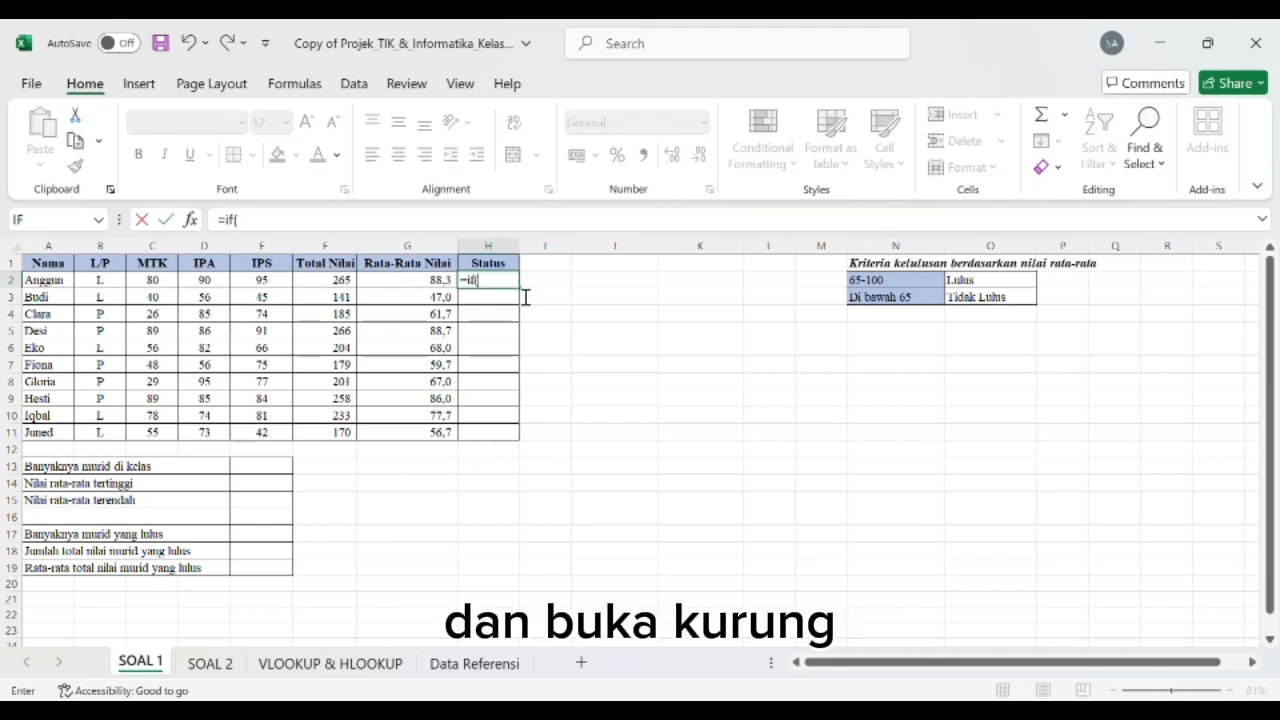
left_click(437, 285)
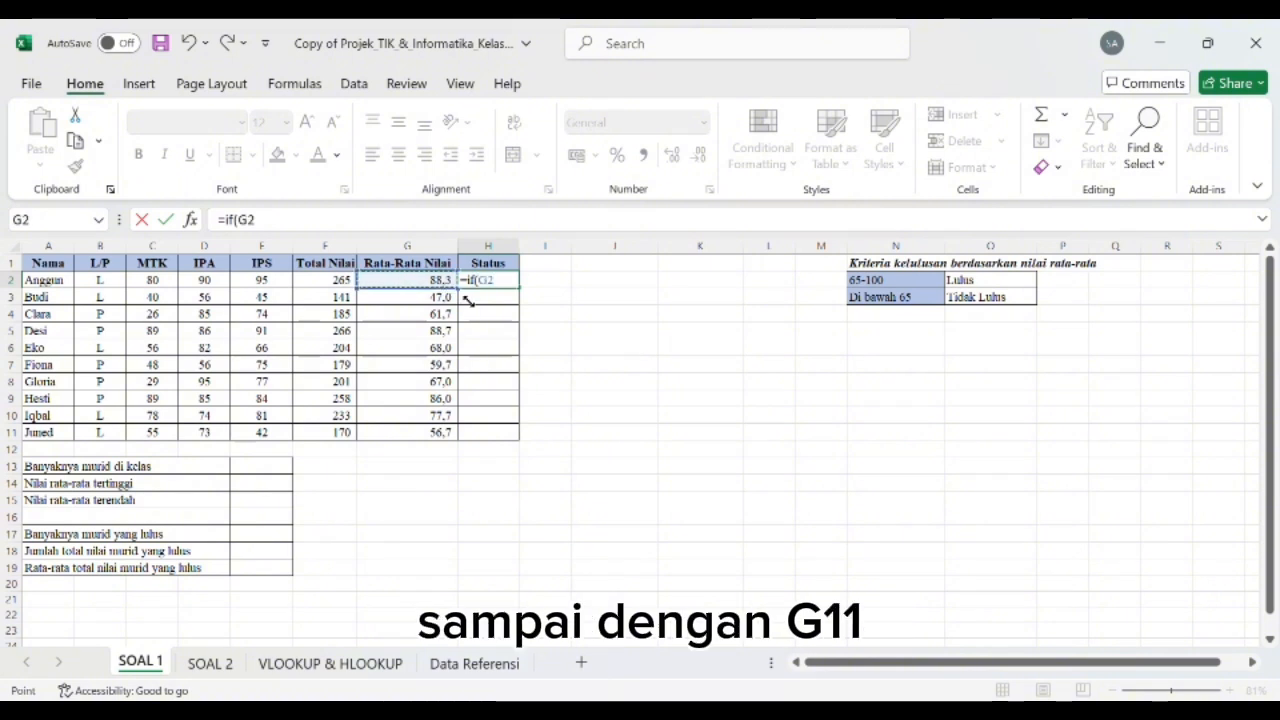
left_click_drag(460, 282, 471, 453)
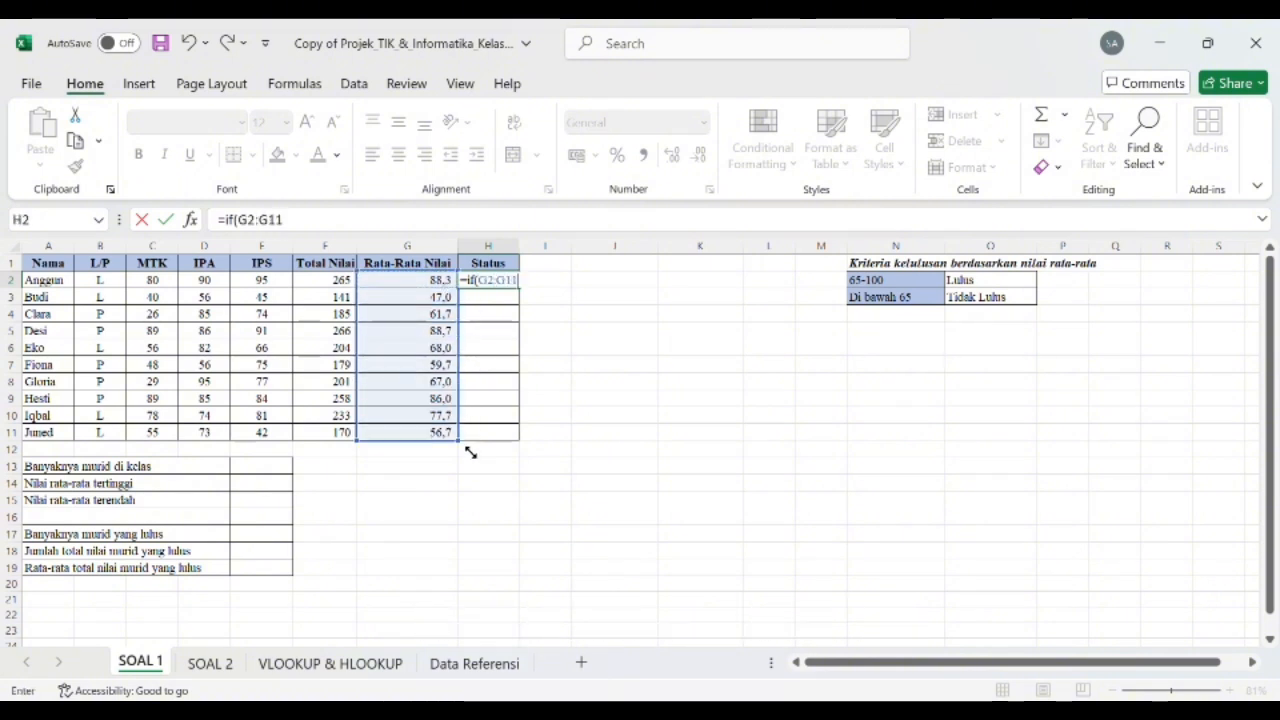
type(">")
type("=")
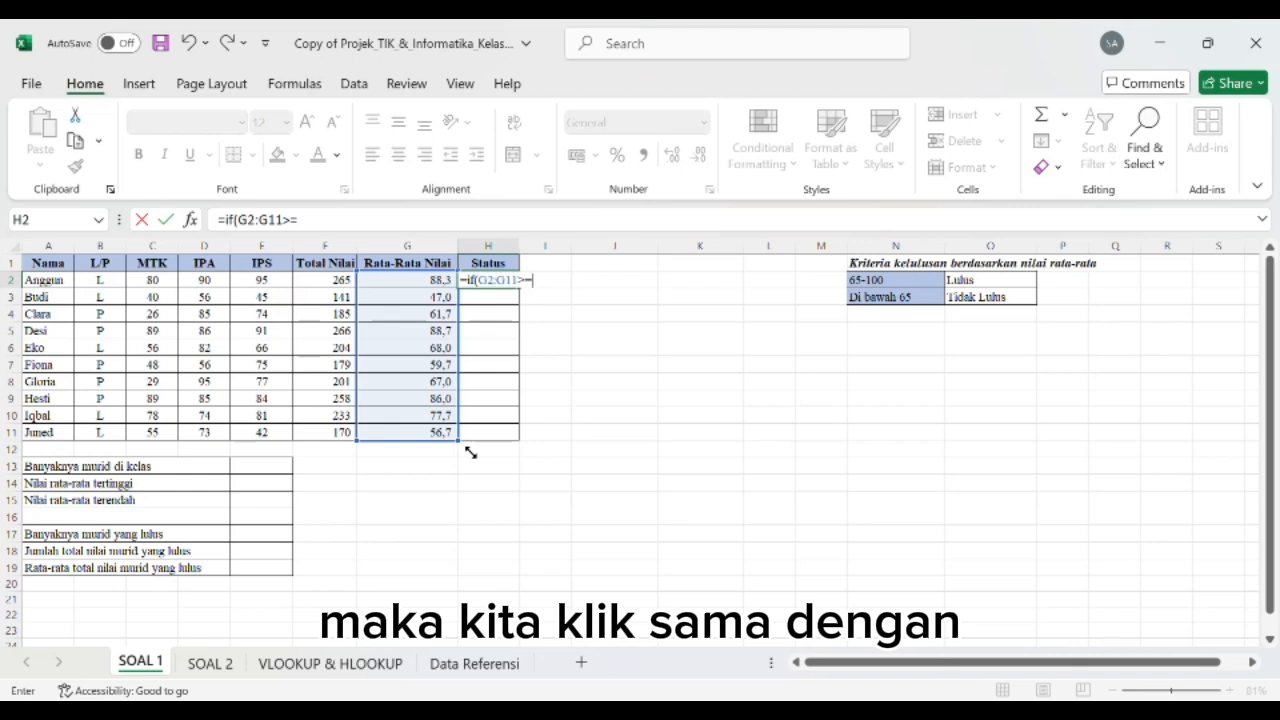
type("65")
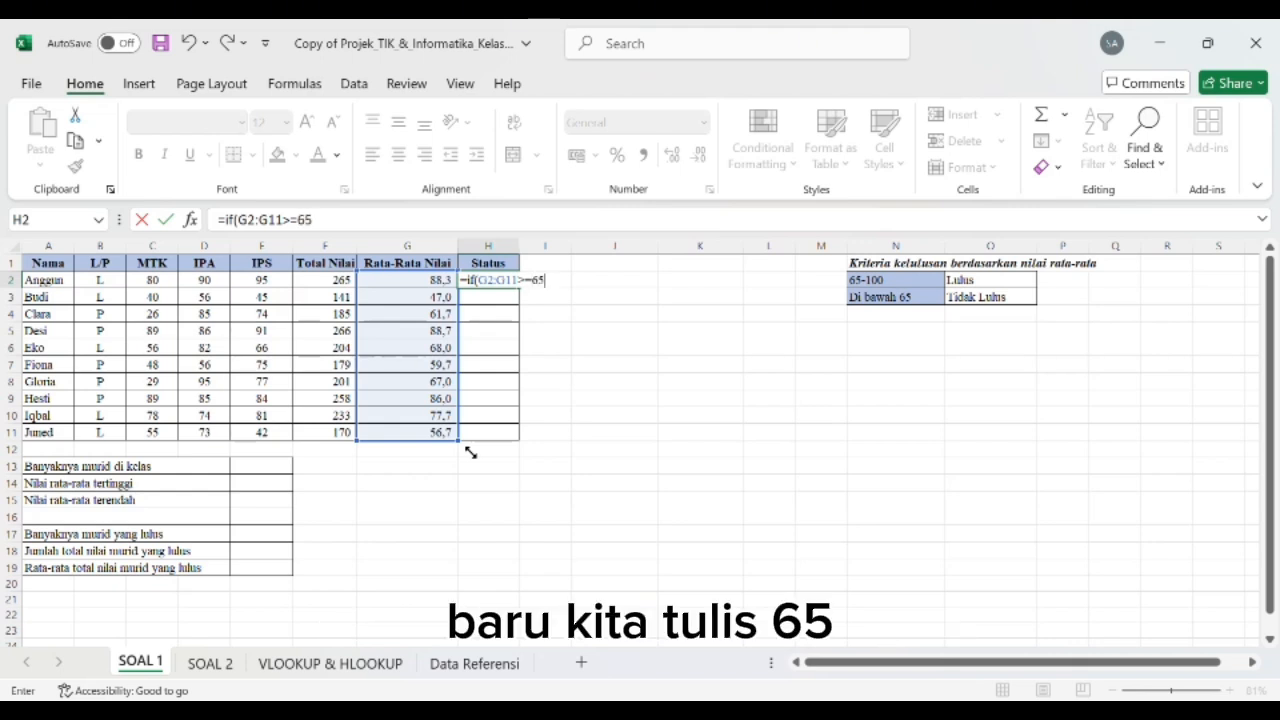
type(";")
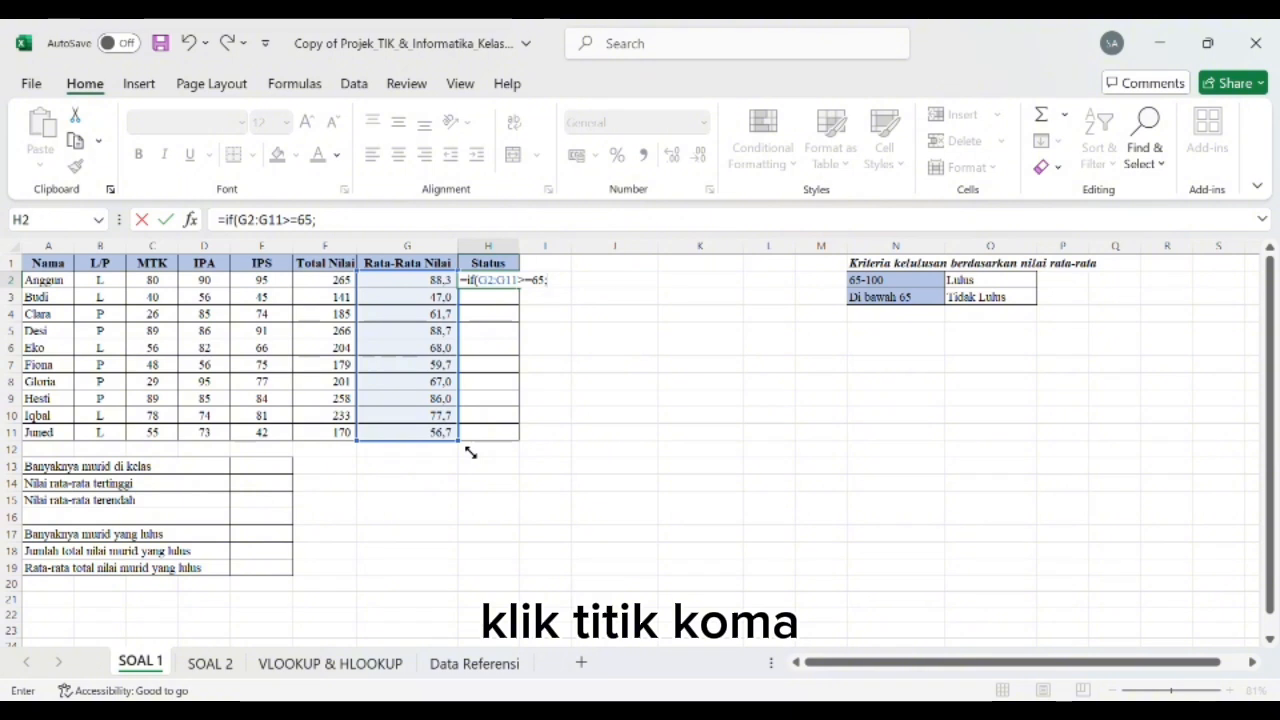
type("\"")
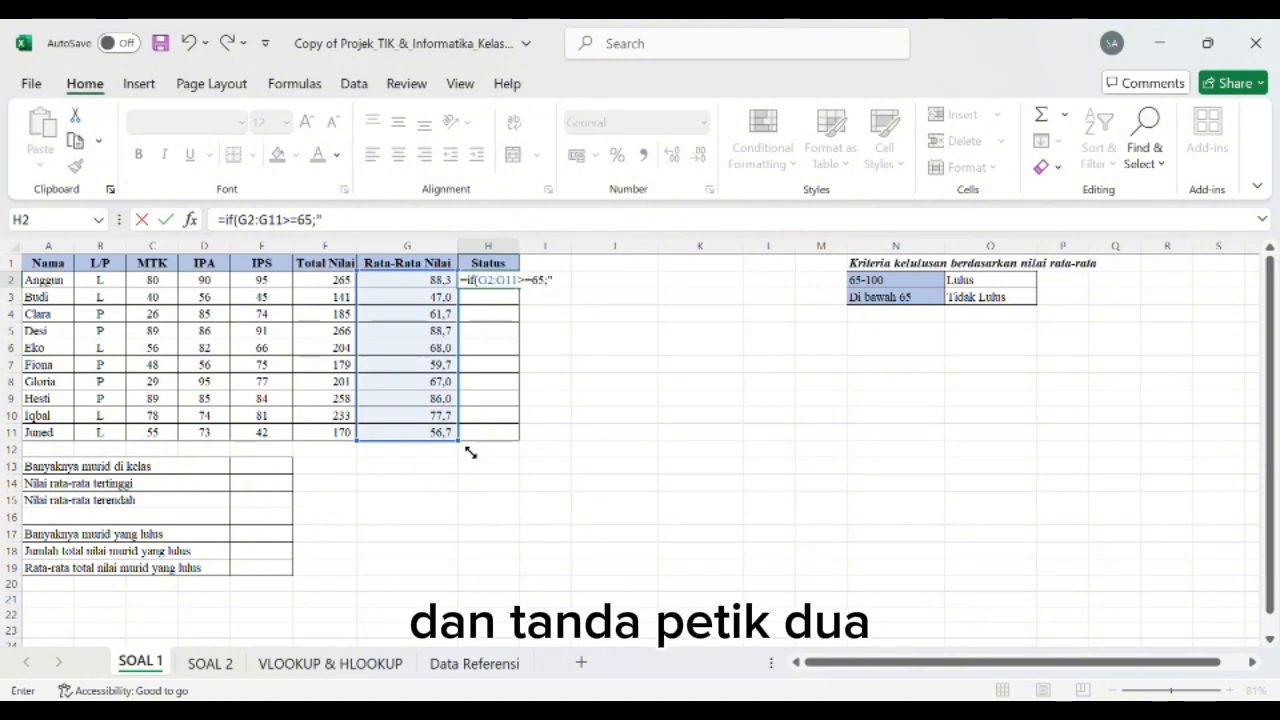
type("lul")
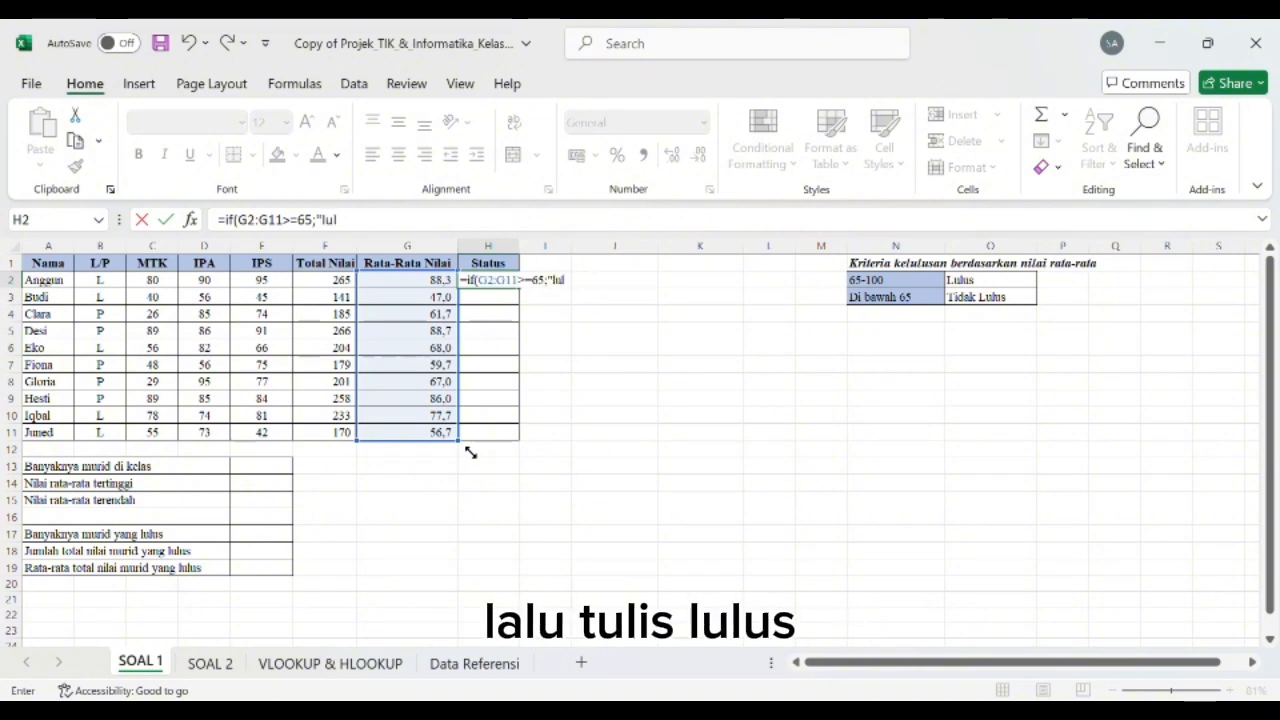
type("us\";")
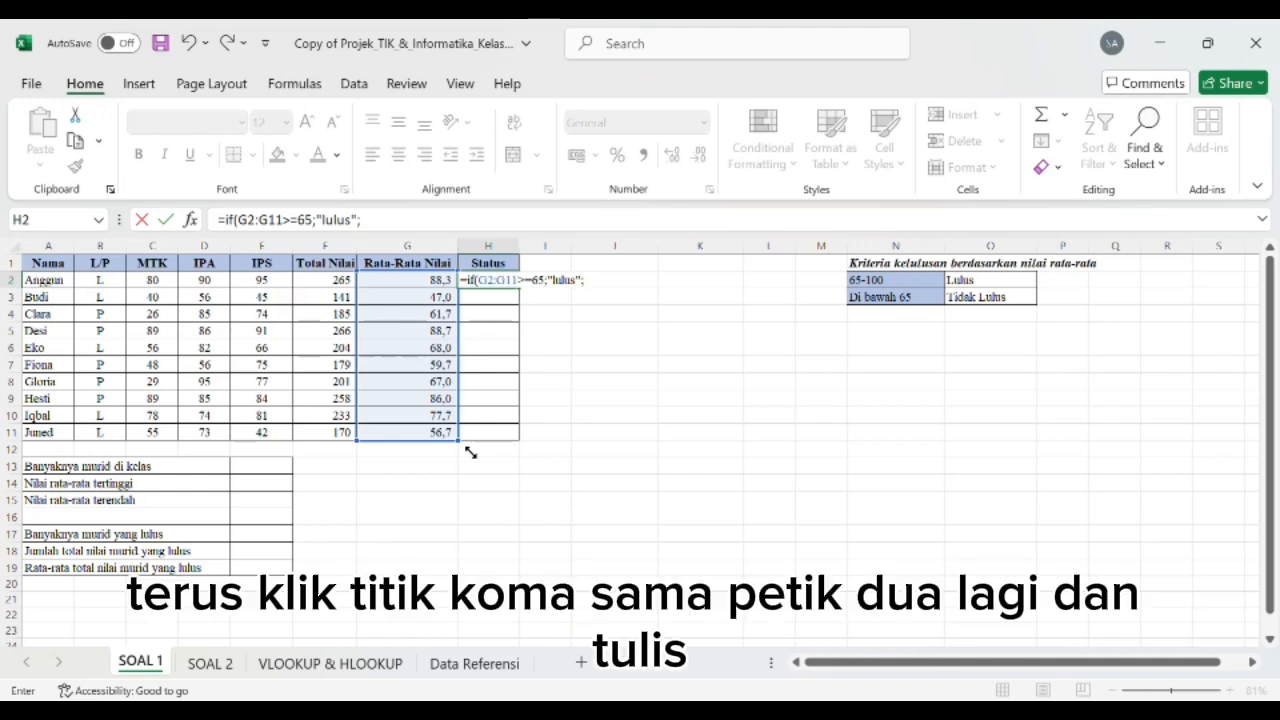
type("\"tidak l")
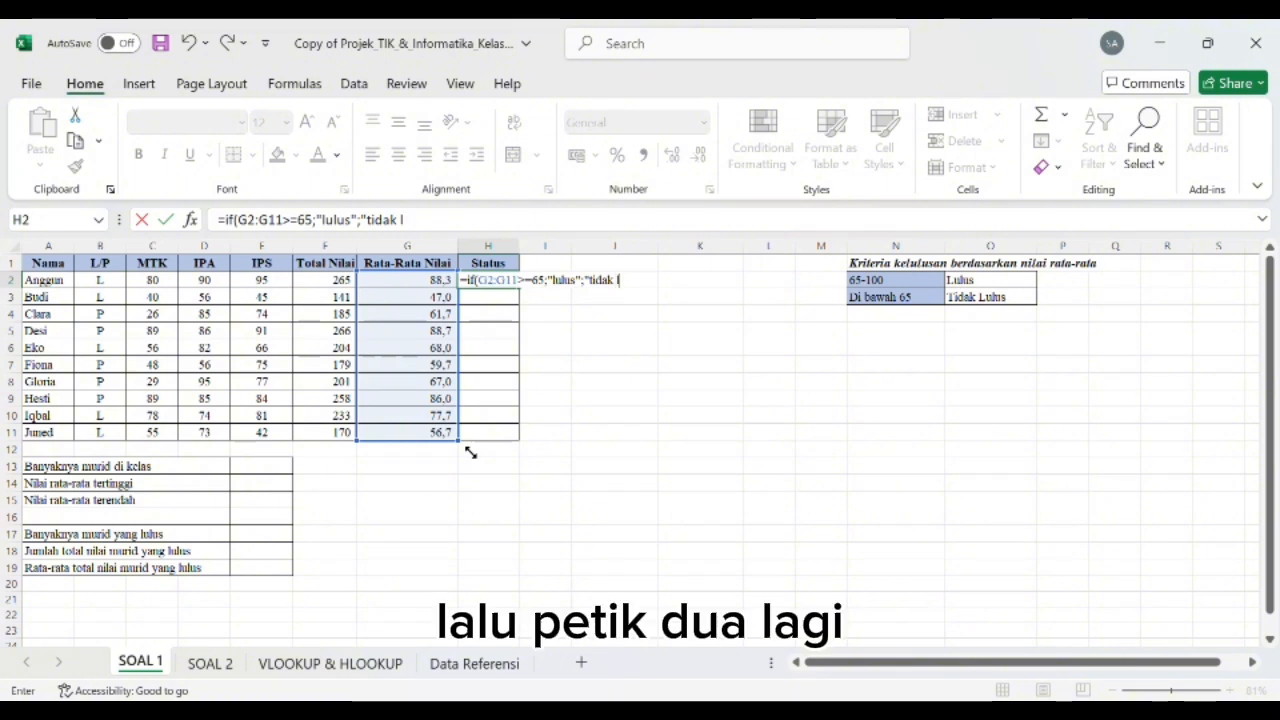
type("ulus\"")
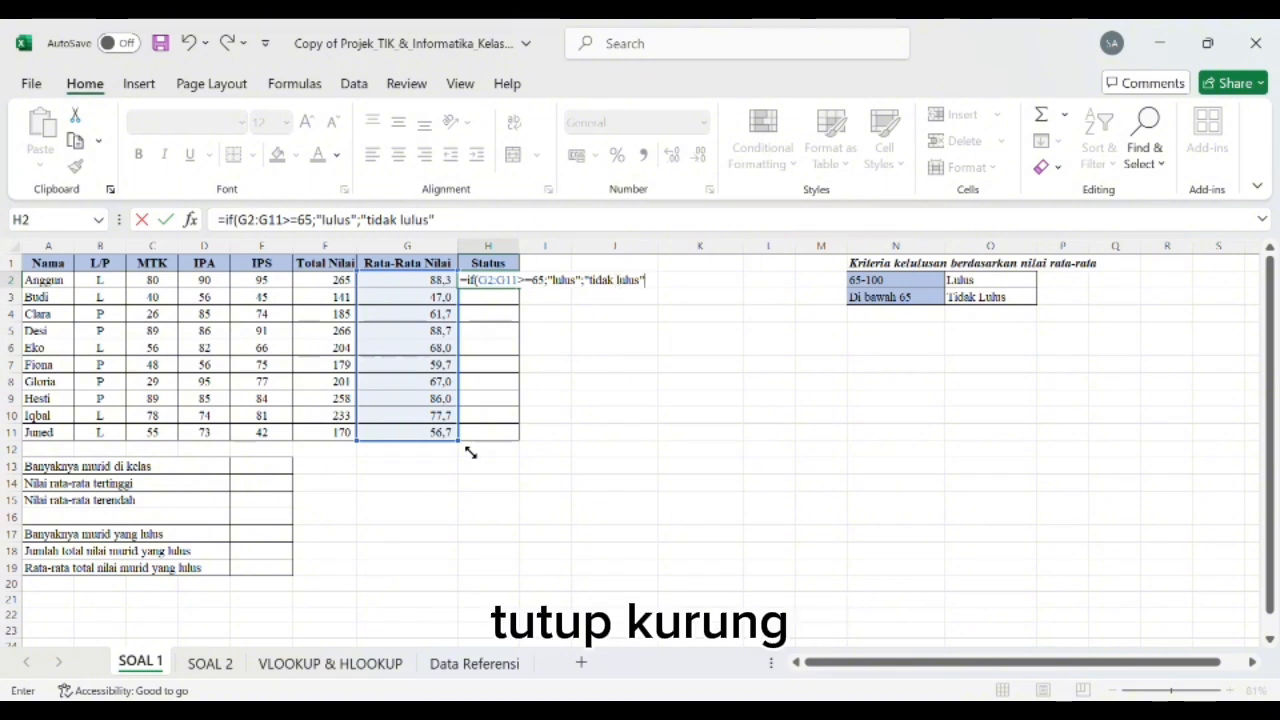
type(")")
Step: Complete the Status formula to return "lulus" when the condition is met and "tidak lulus" otherwise
key("Return")
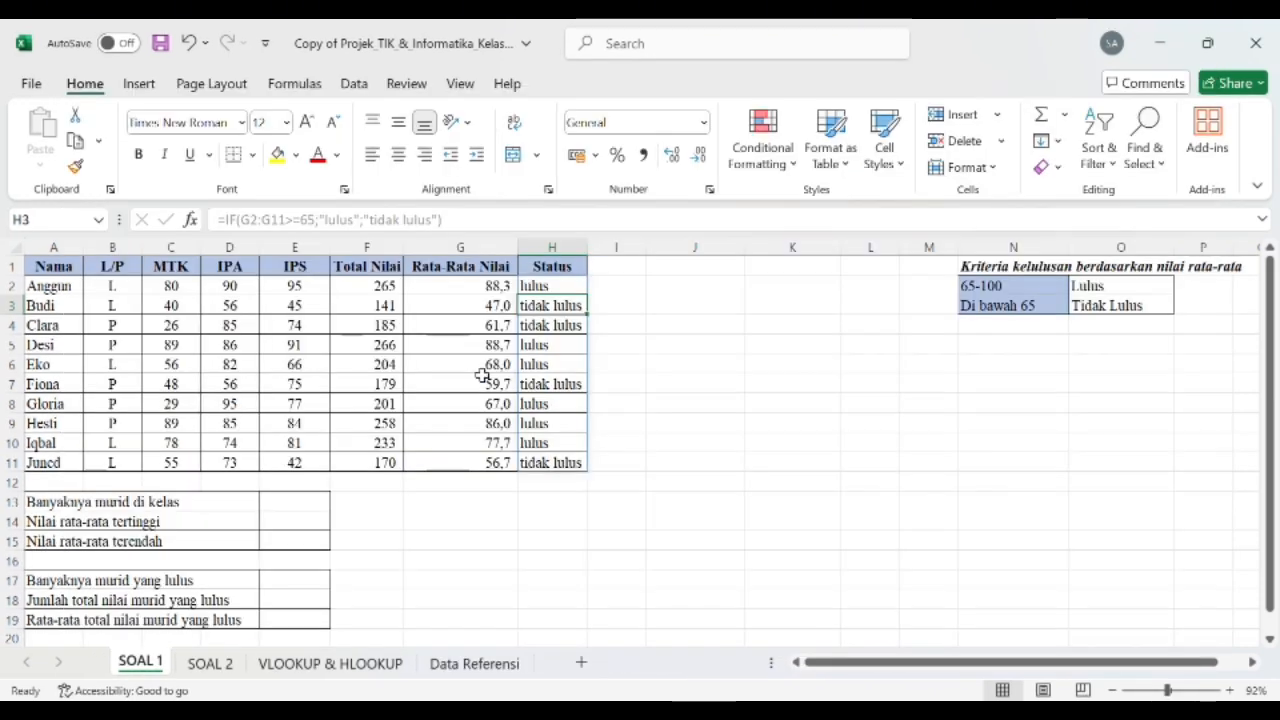
Step: Count the students in the class in E13 with =COUNTA(A2:A11)
left_click(312, 510)
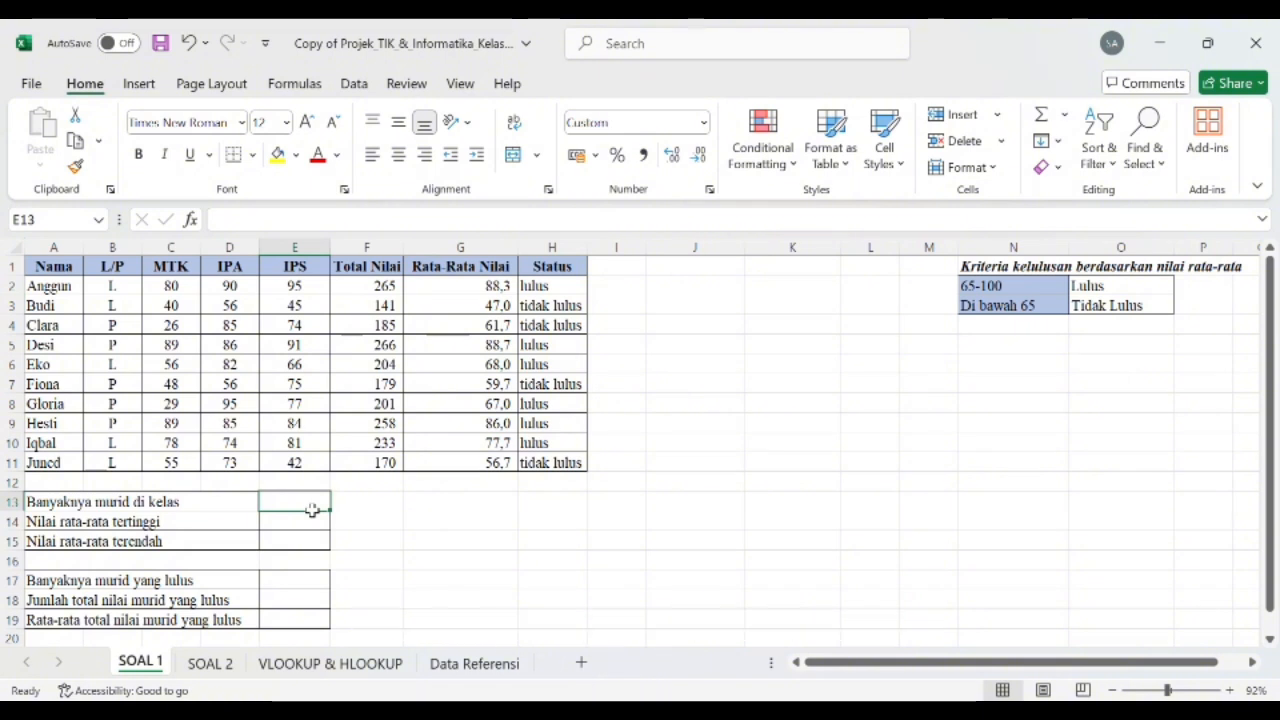
type("=")
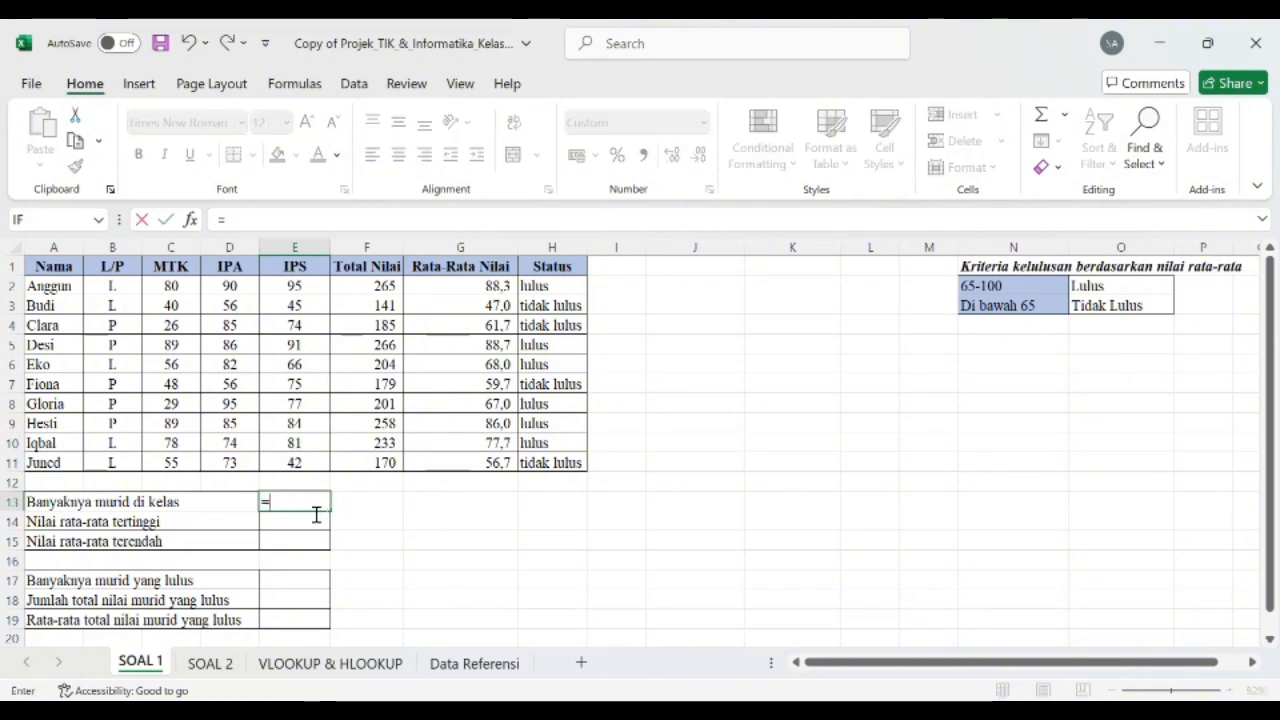
type("count")
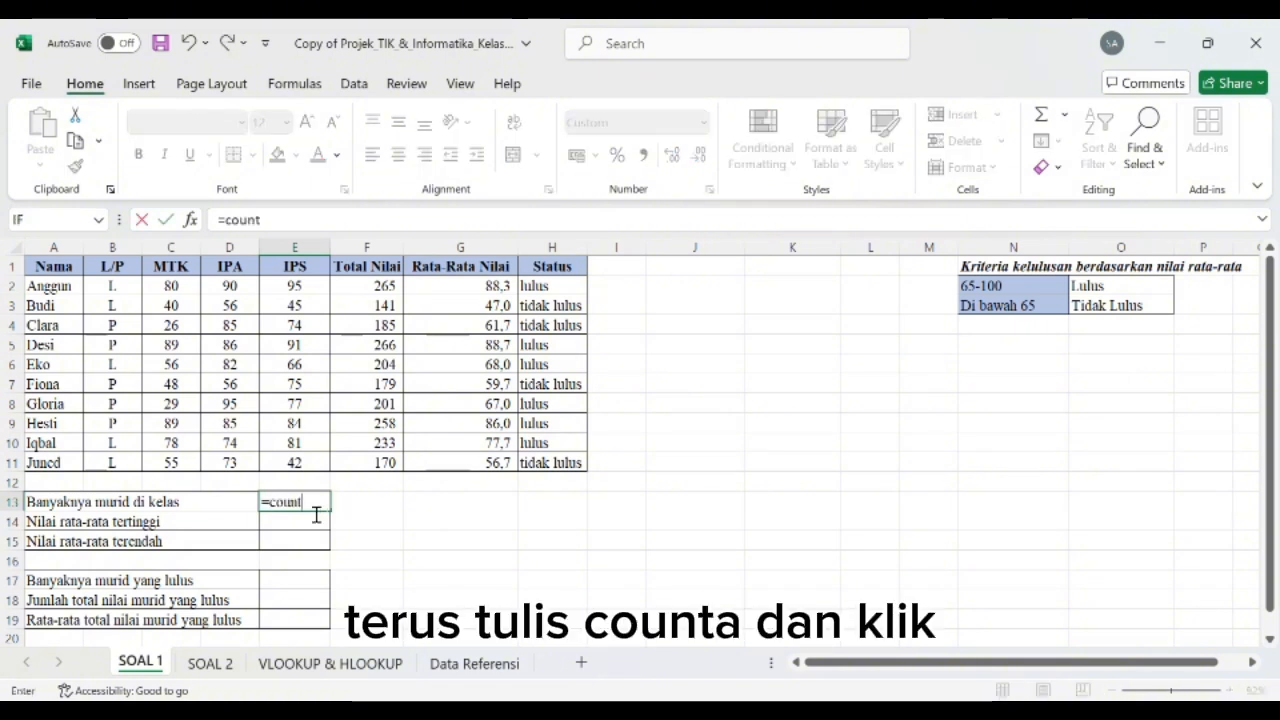
type("a")
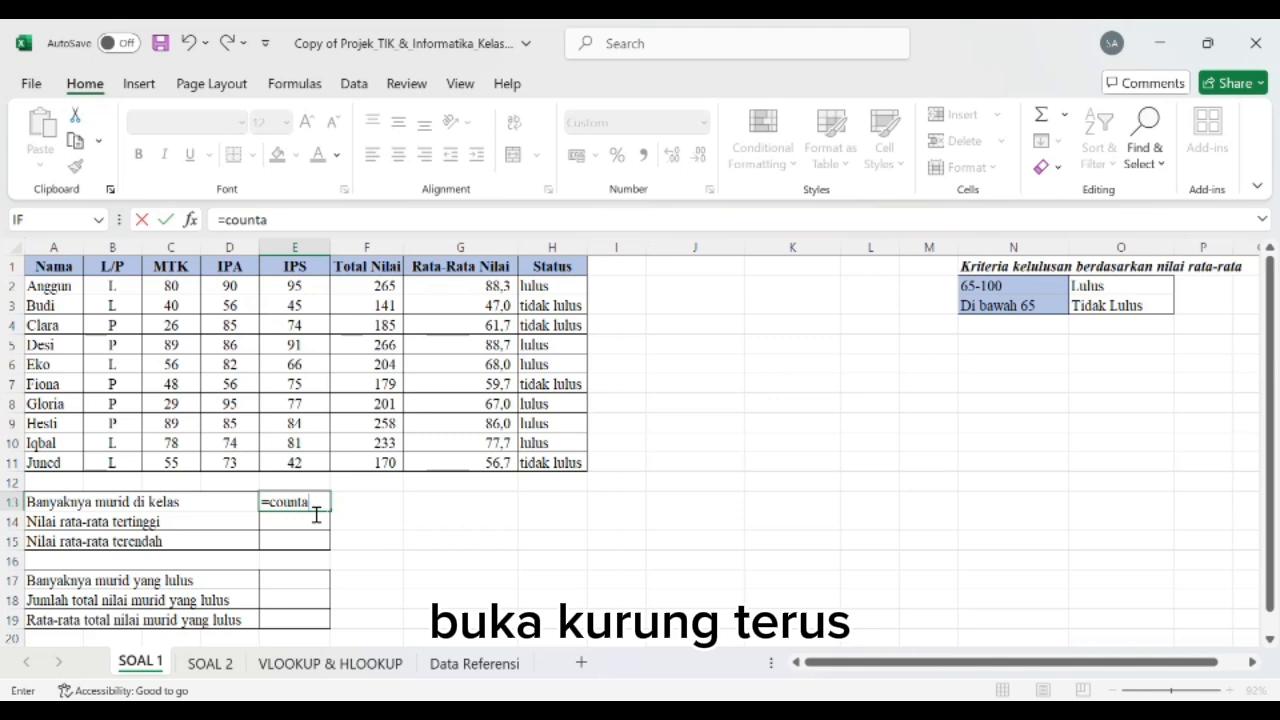
type("(")
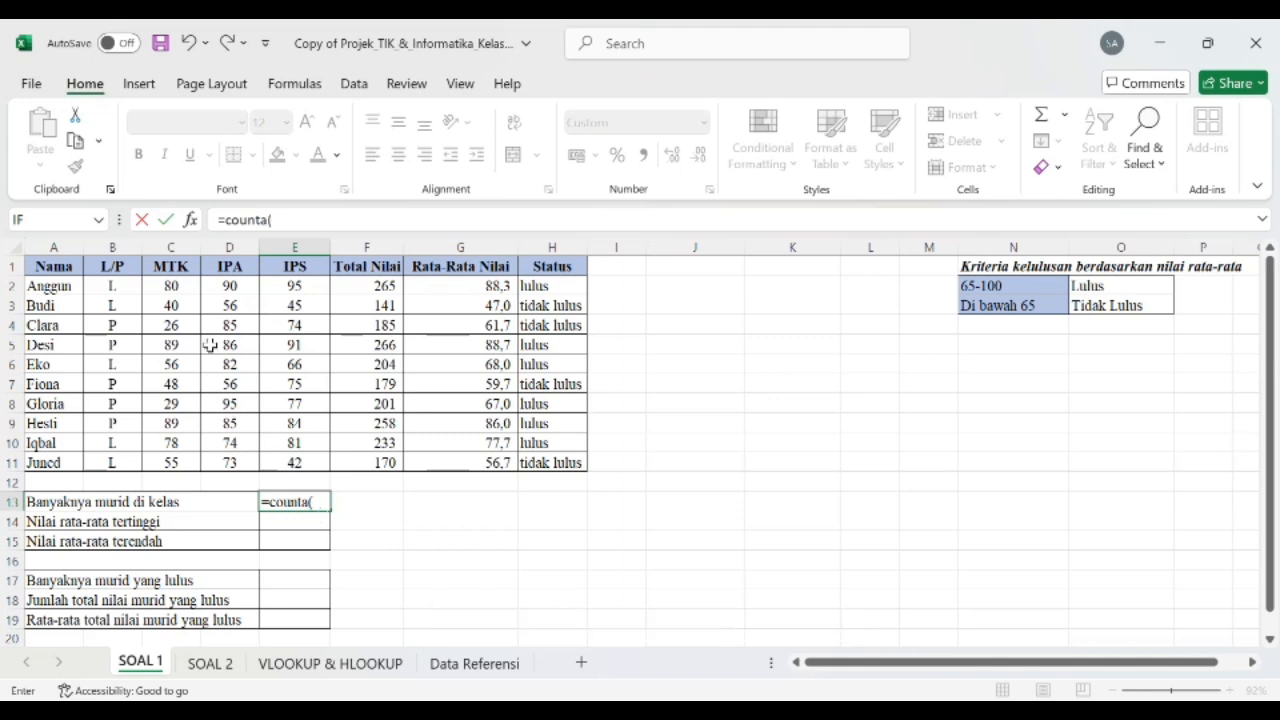
left_click(52, 286)
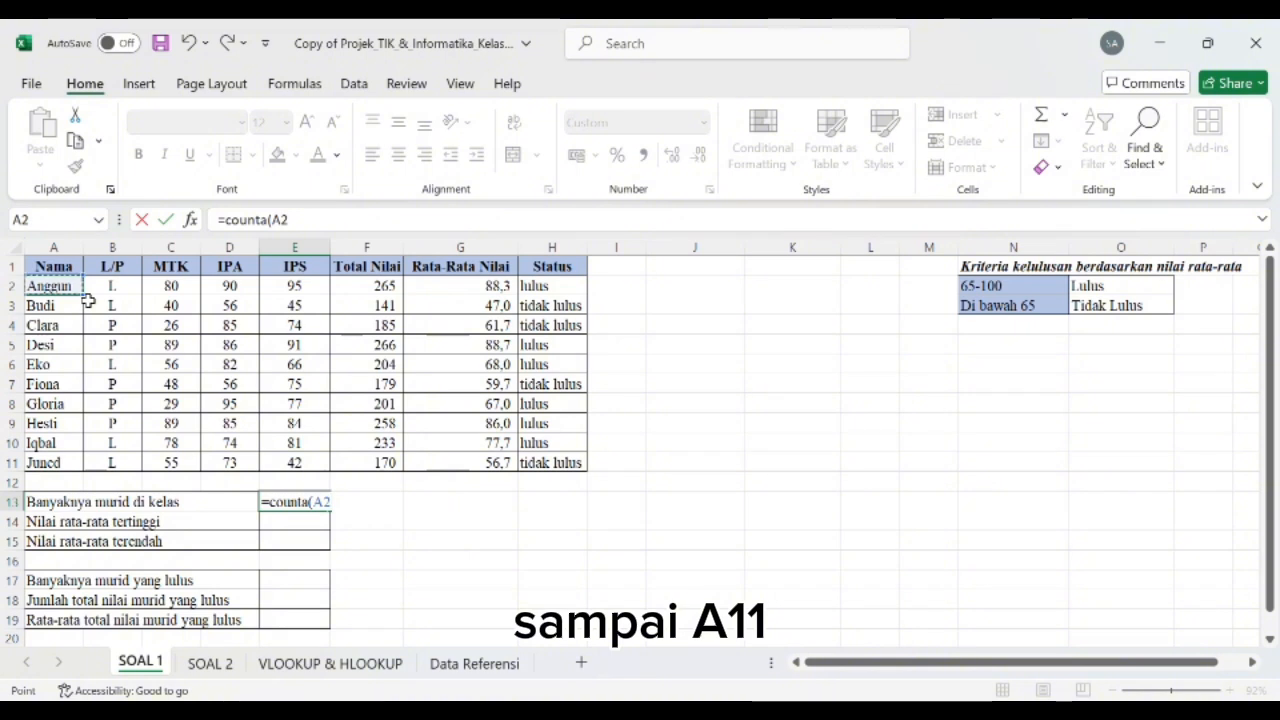
left_click_drag(88, 301, 79, 474)
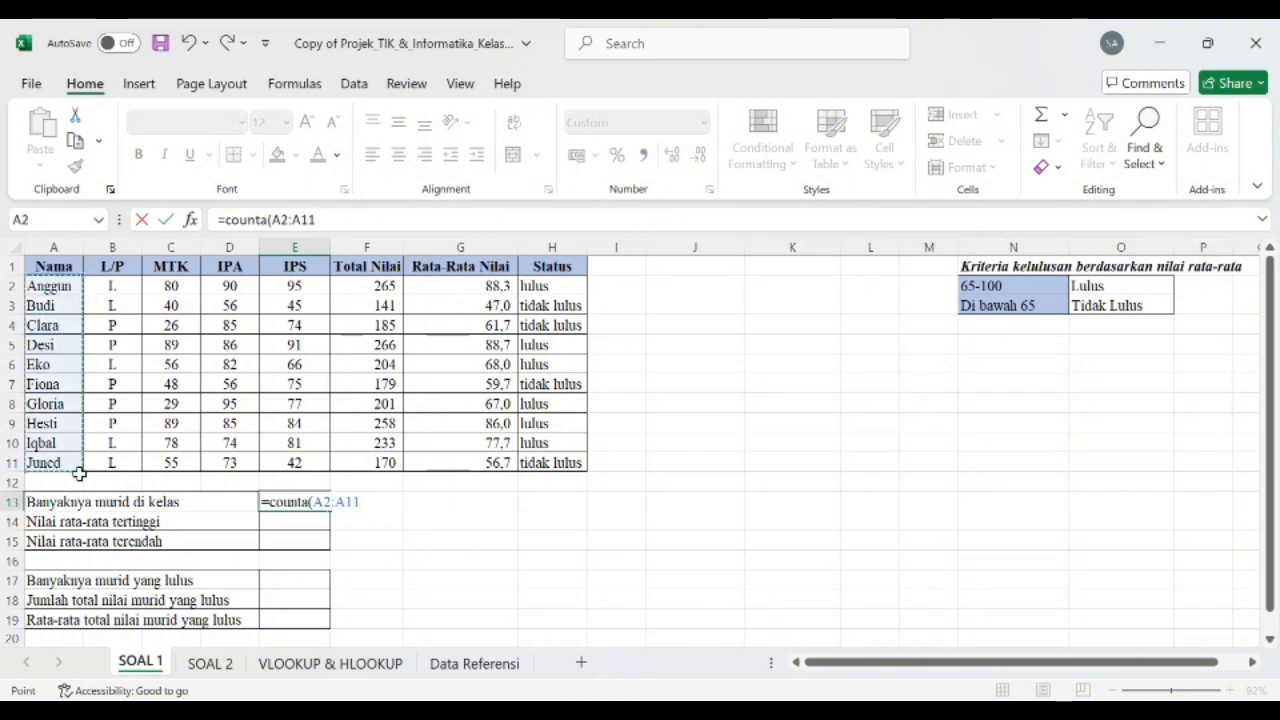
type(")")
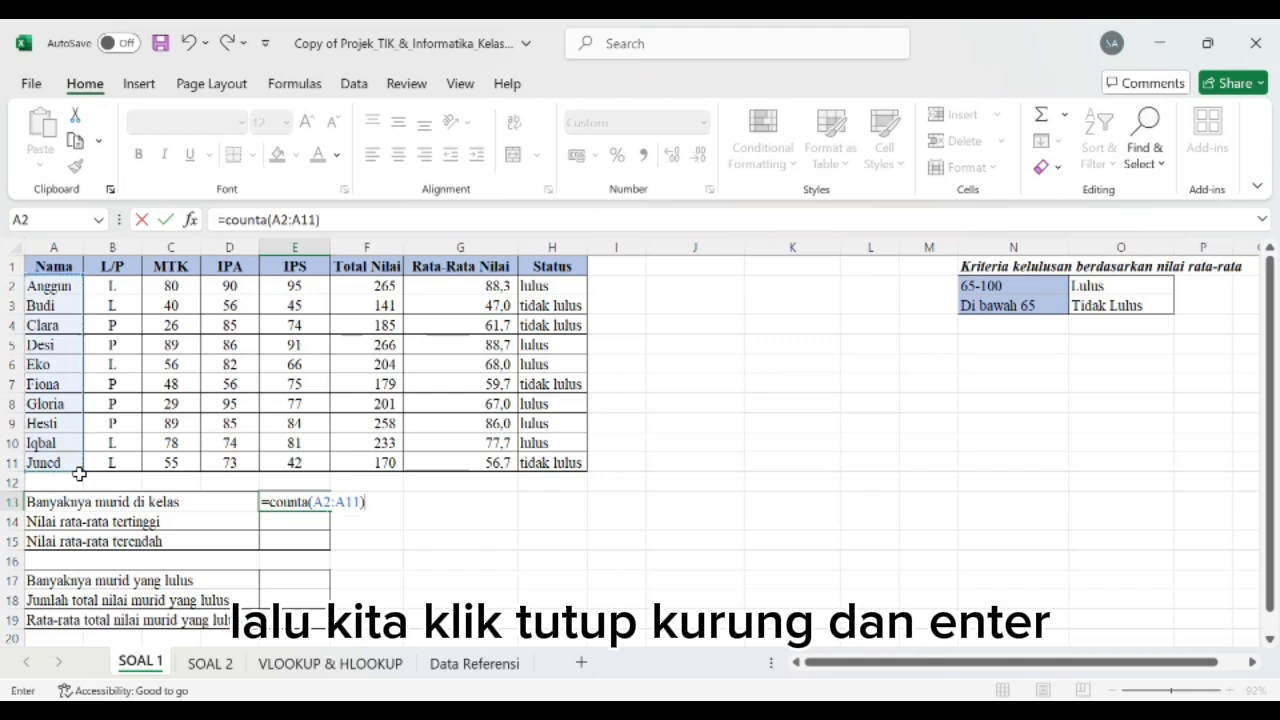
key("Return")
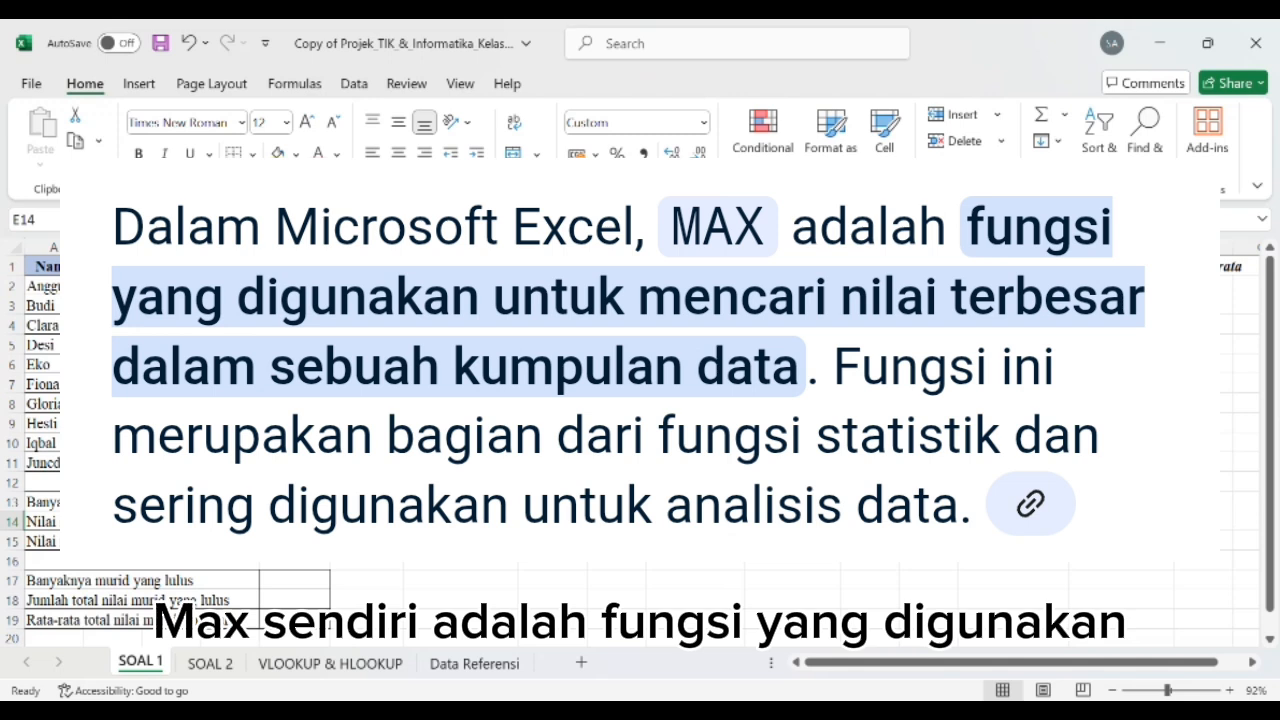
Step: Calculate Nilai rata-rata tertinggi in E14 with =MAX(G2:G11)
type("=")
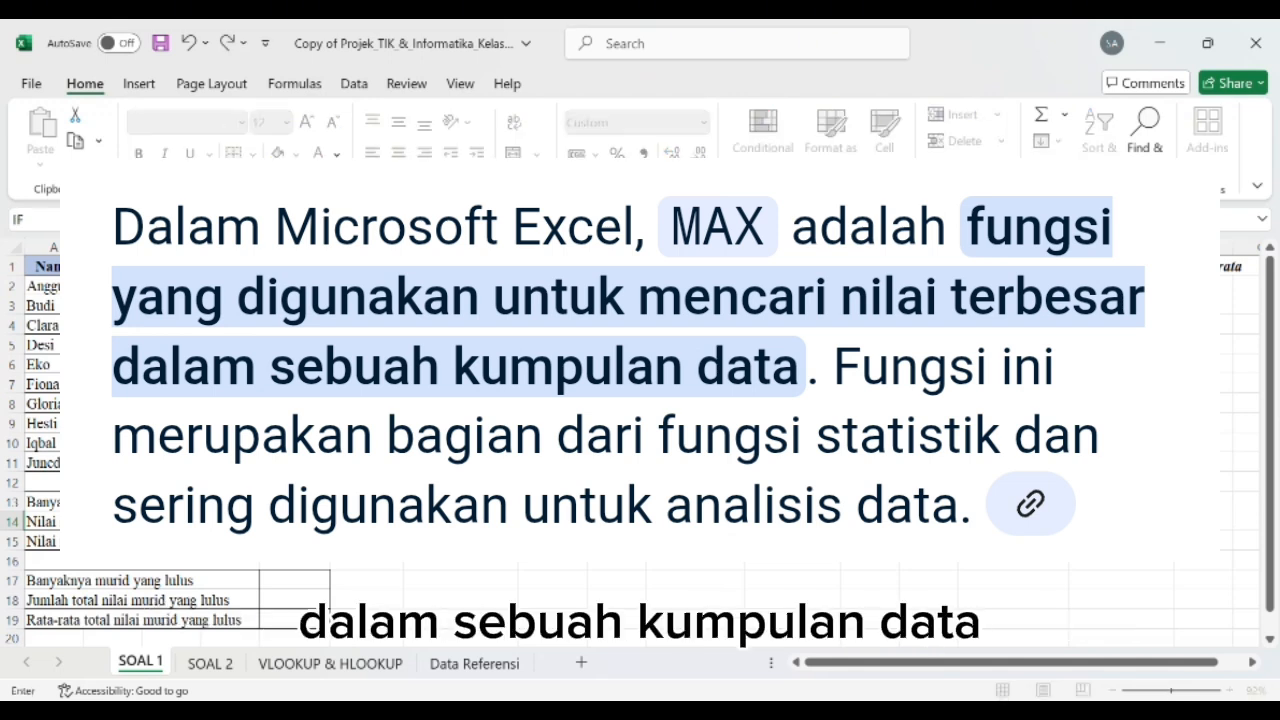
key("Escape")
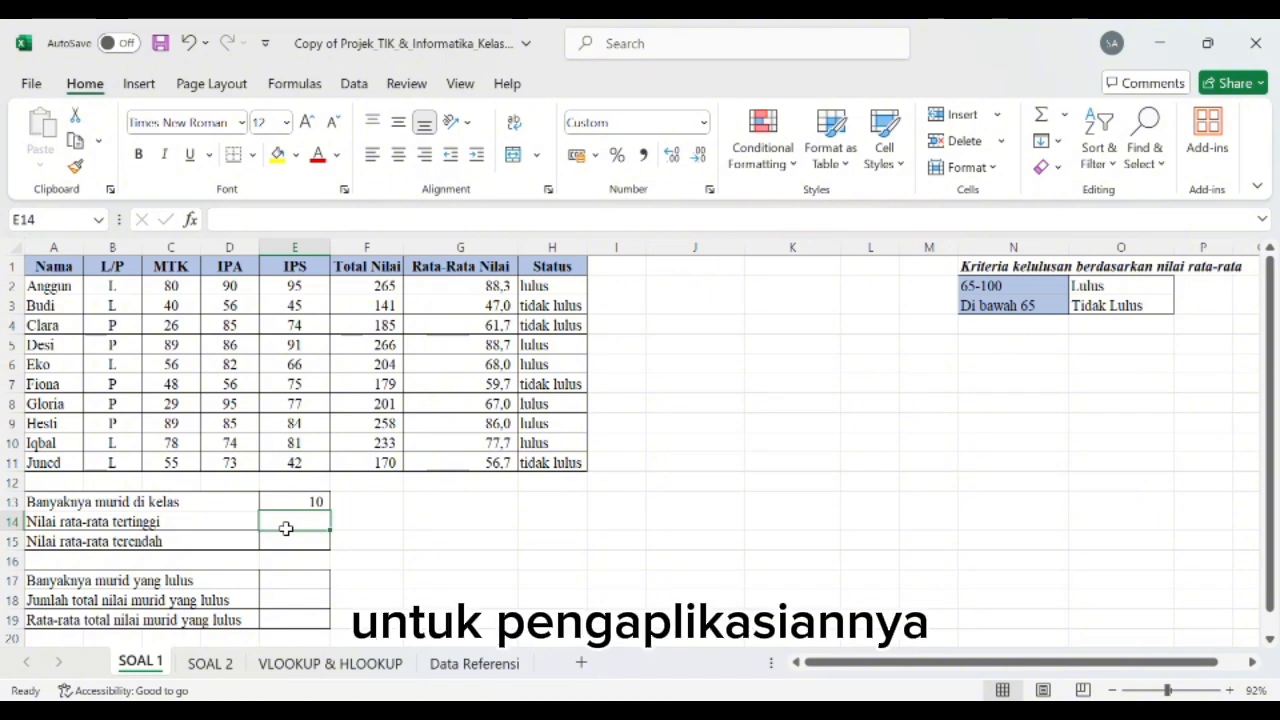
type("=")
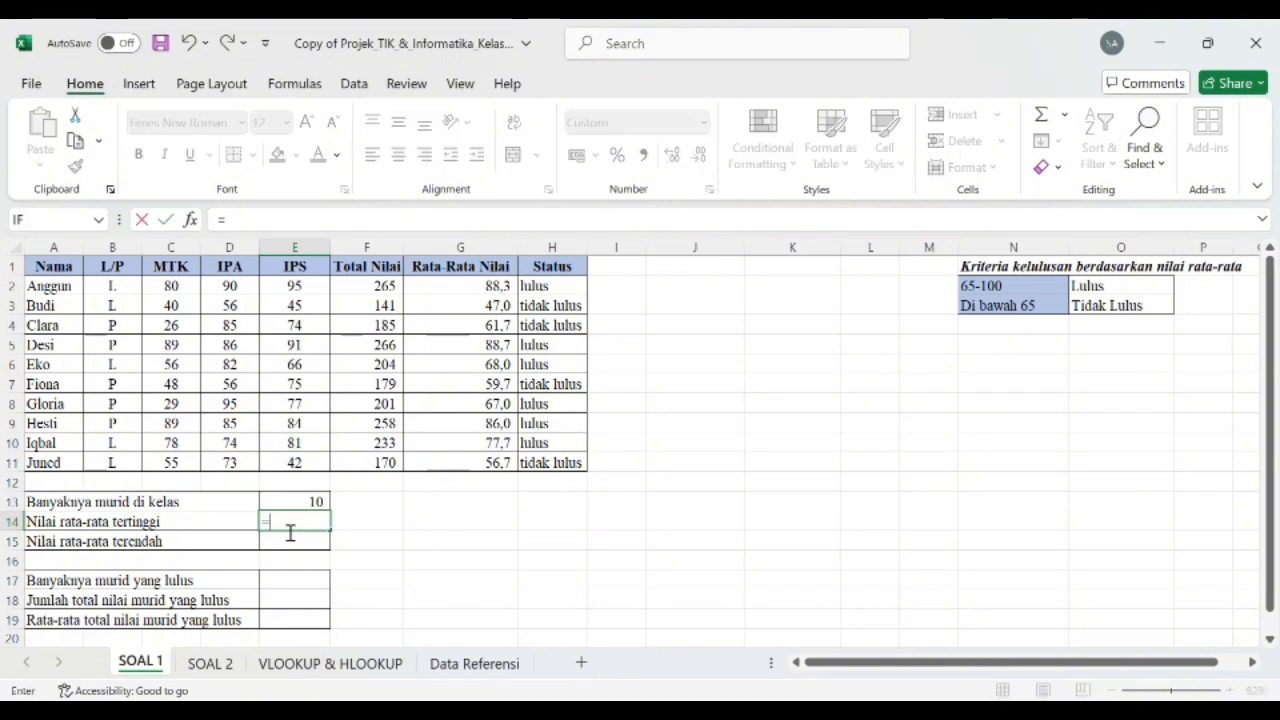
type("max")
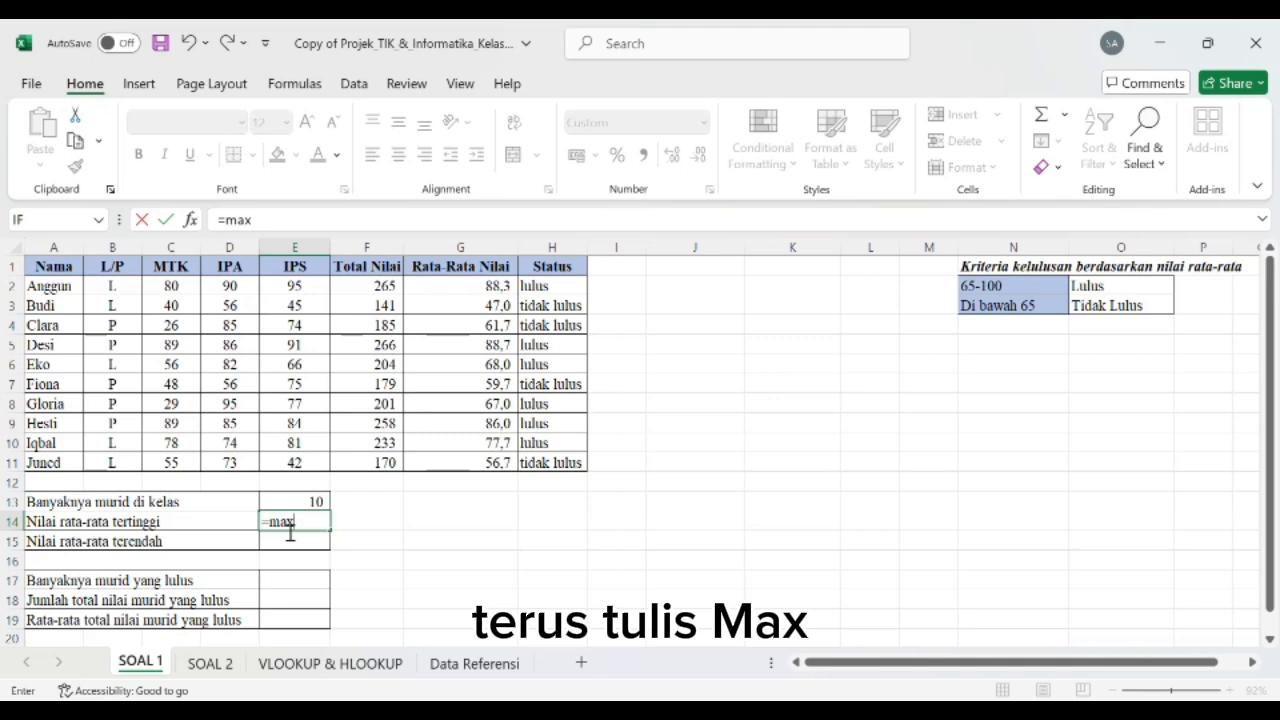
type("(")
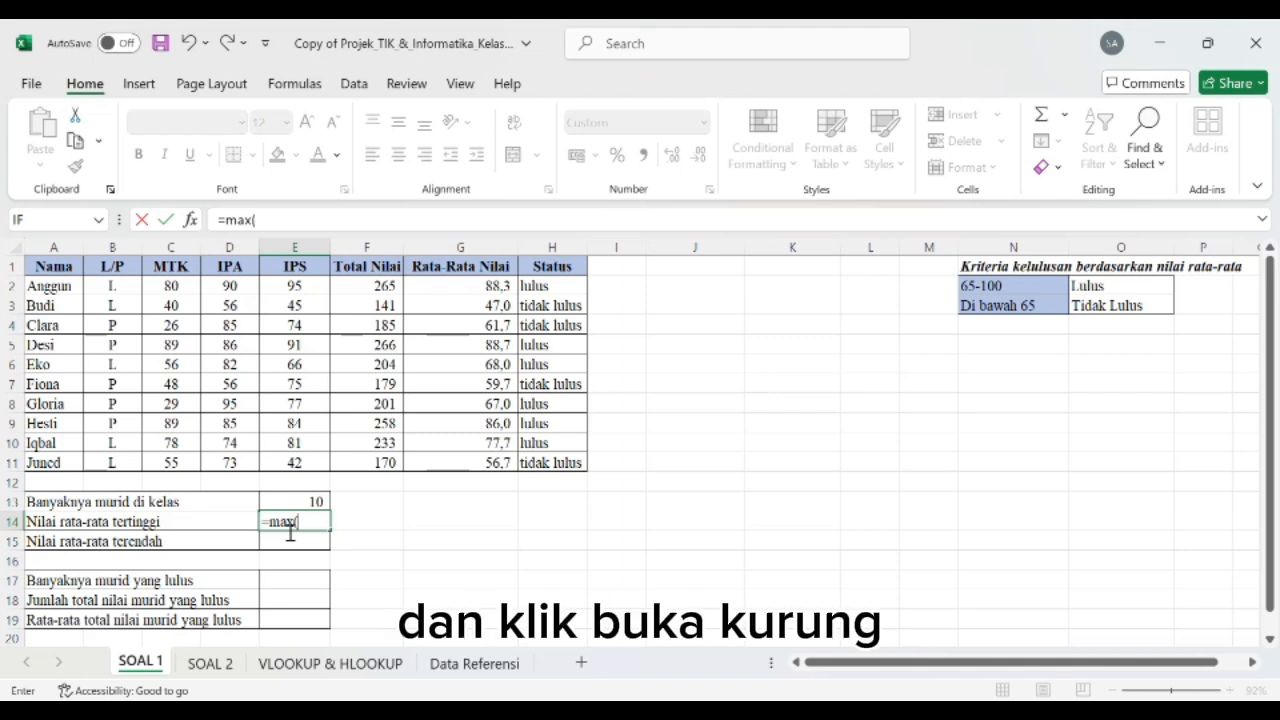
left_click(465, 286)
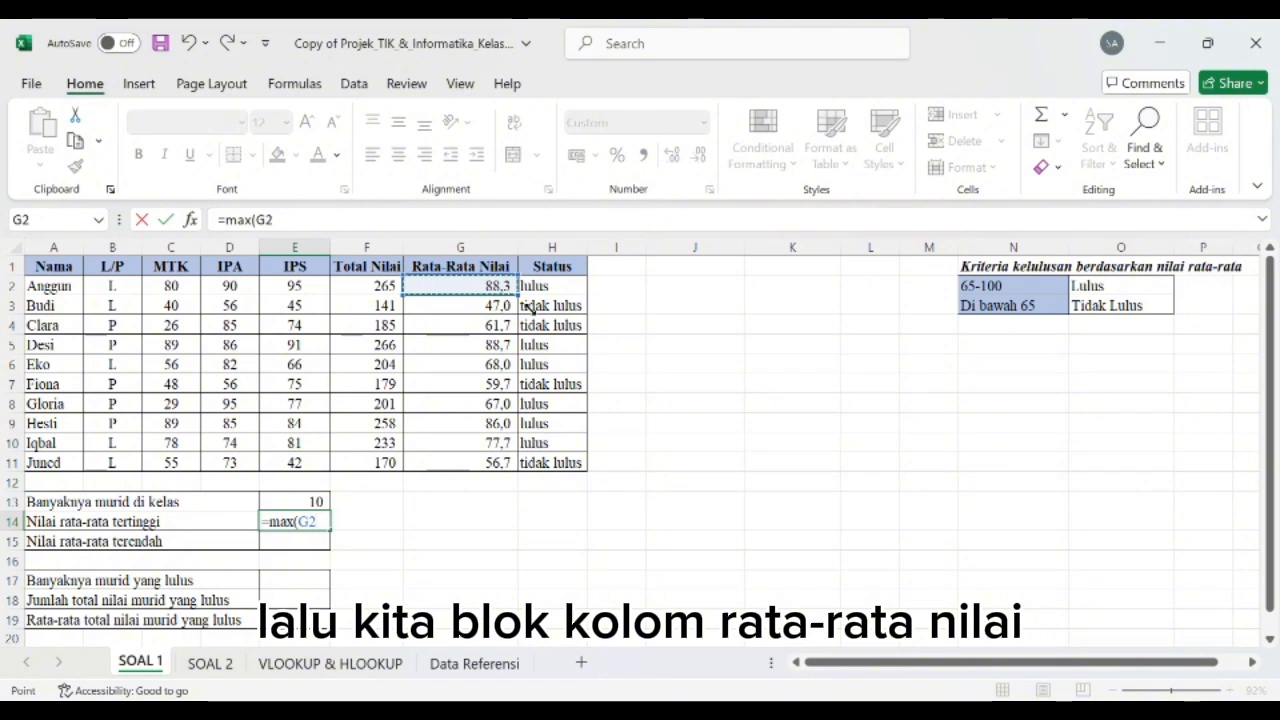
left_click_drag(465, 286, 534, 477)
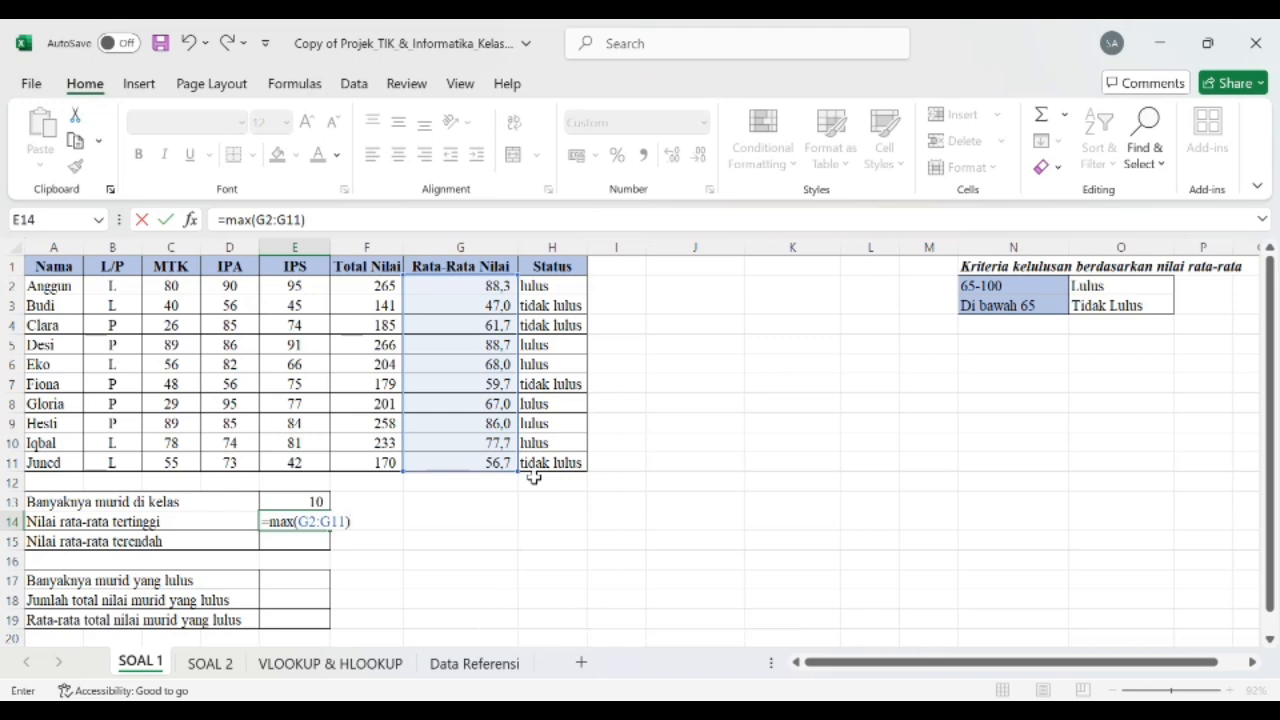
key("Return")
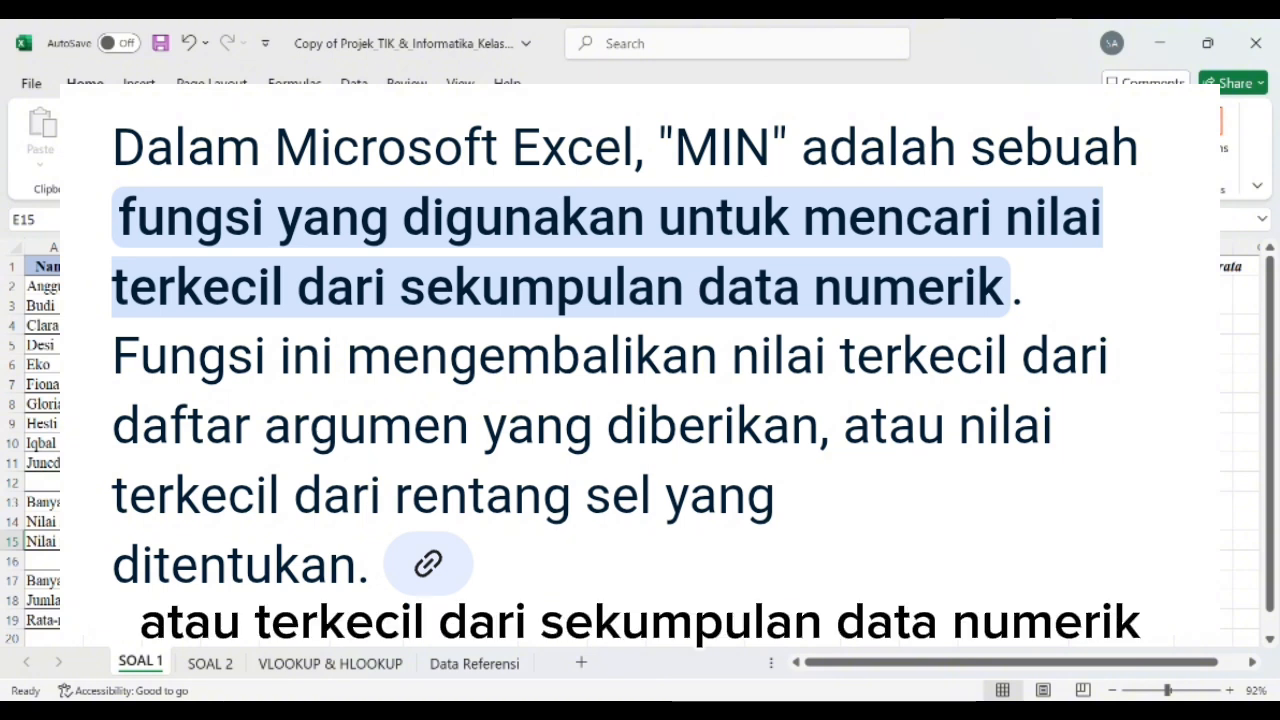
Step: Calculate Nilai rata-rata terendah in E15 with =MIN(G2:G11)
type("=")
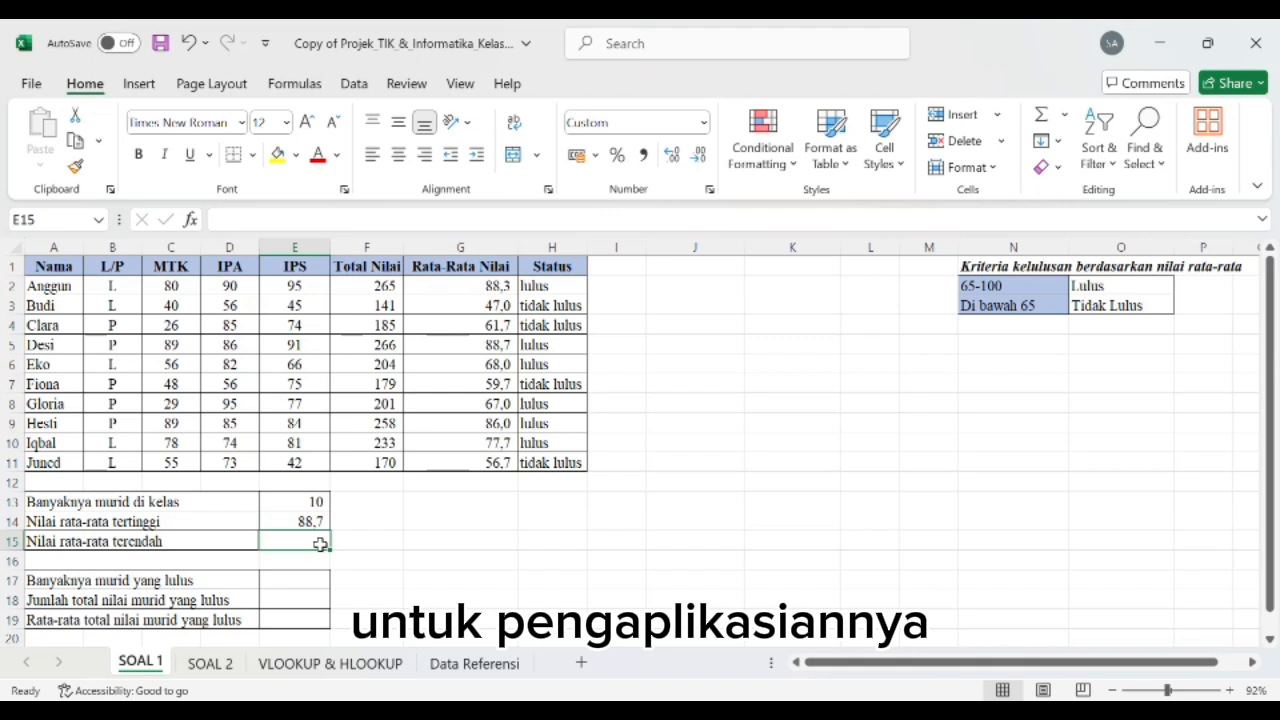
type("=min")
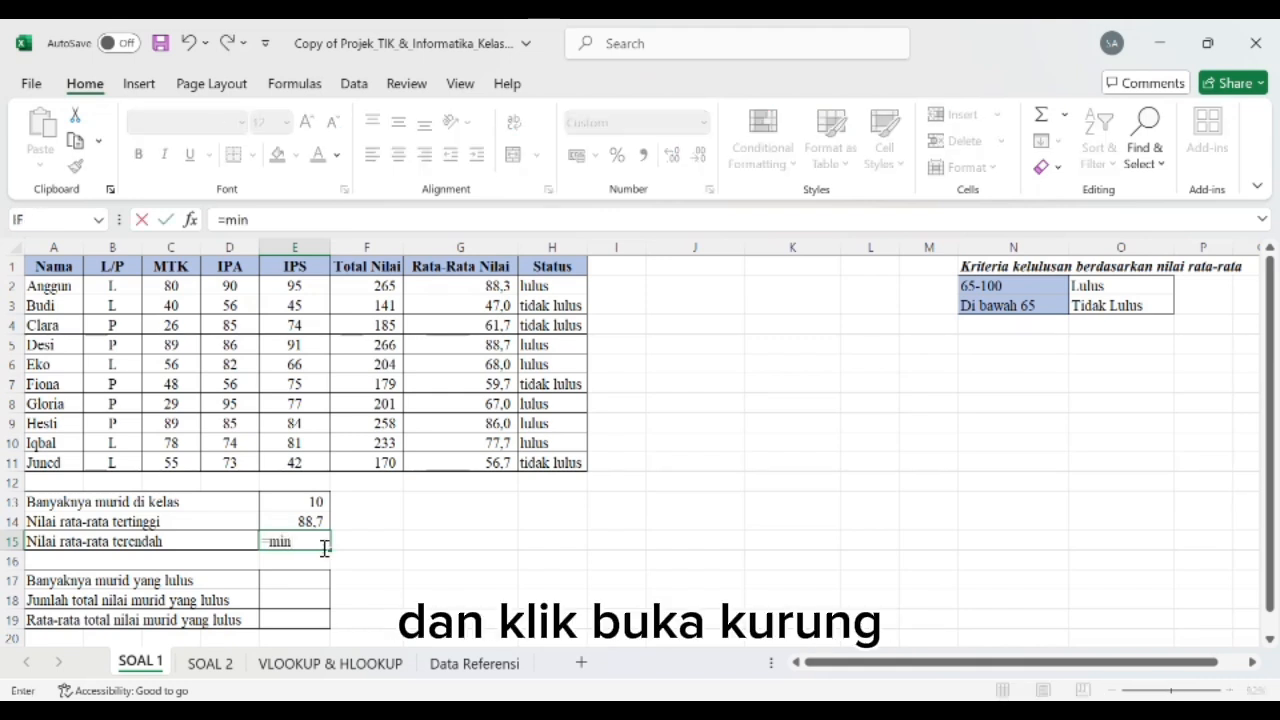
type("(")
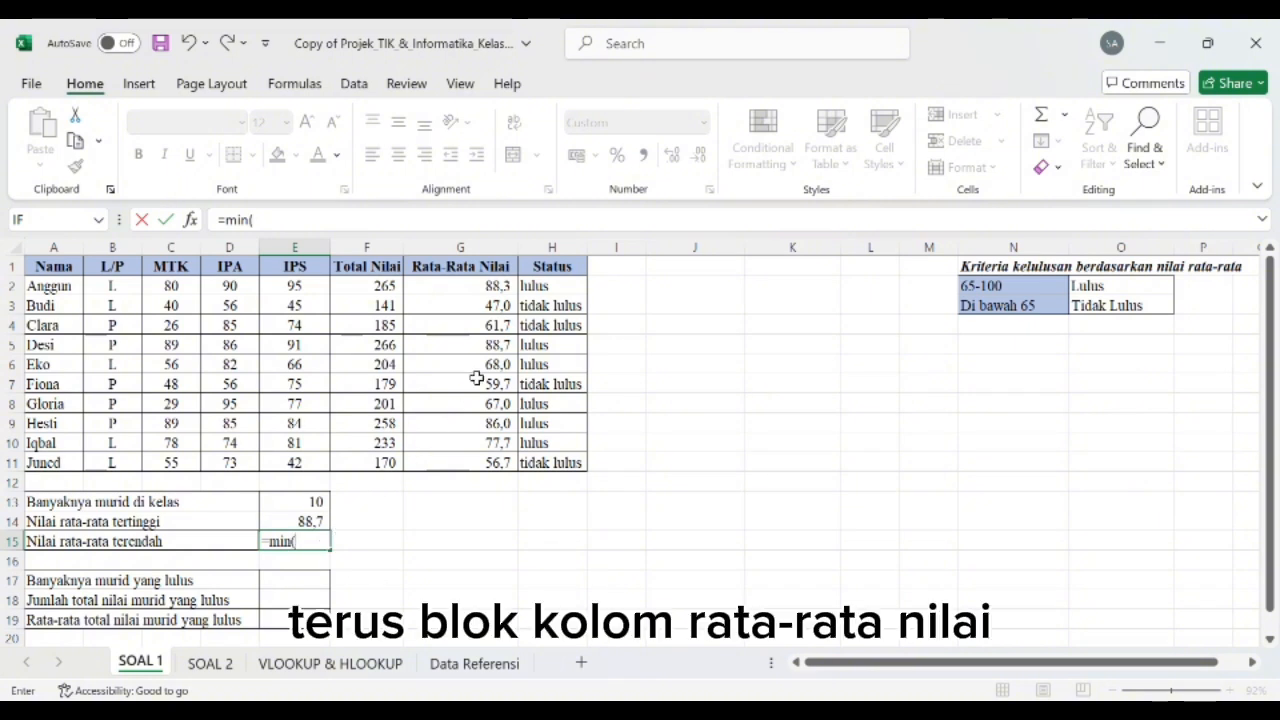
left_click(507, 289)
left_click_drag(507, 289, 533, 483)
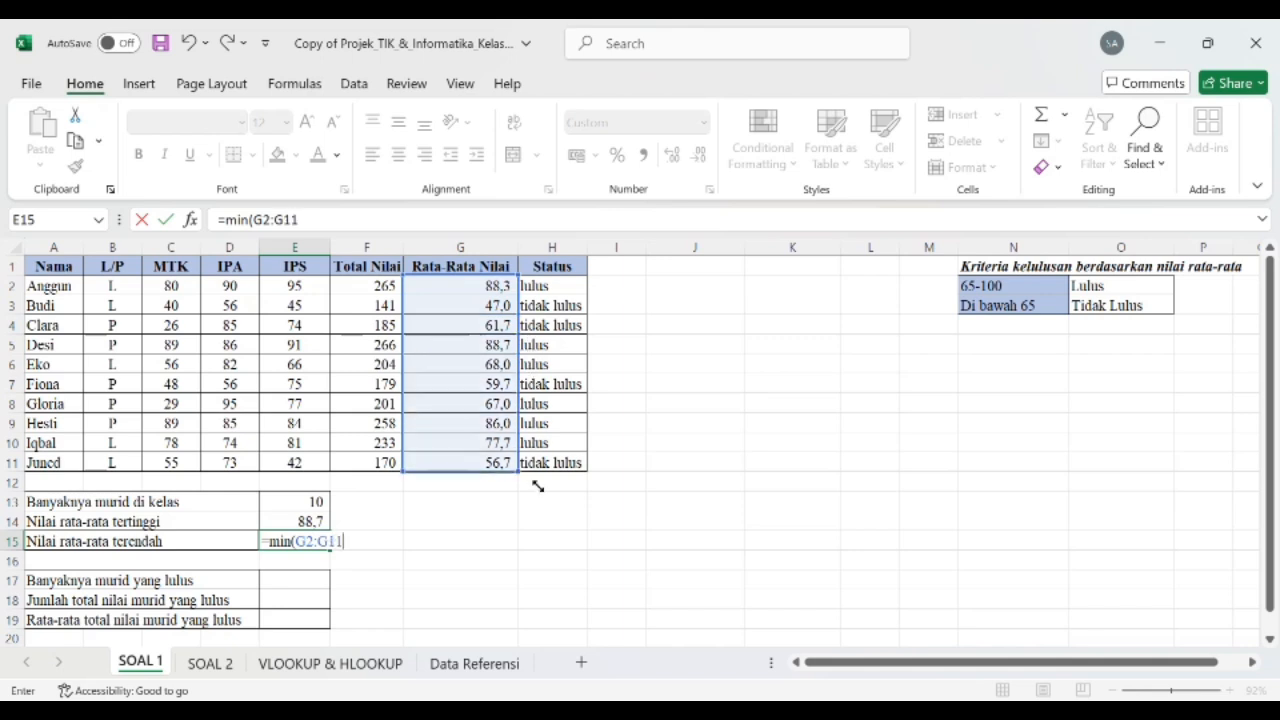
type(")")
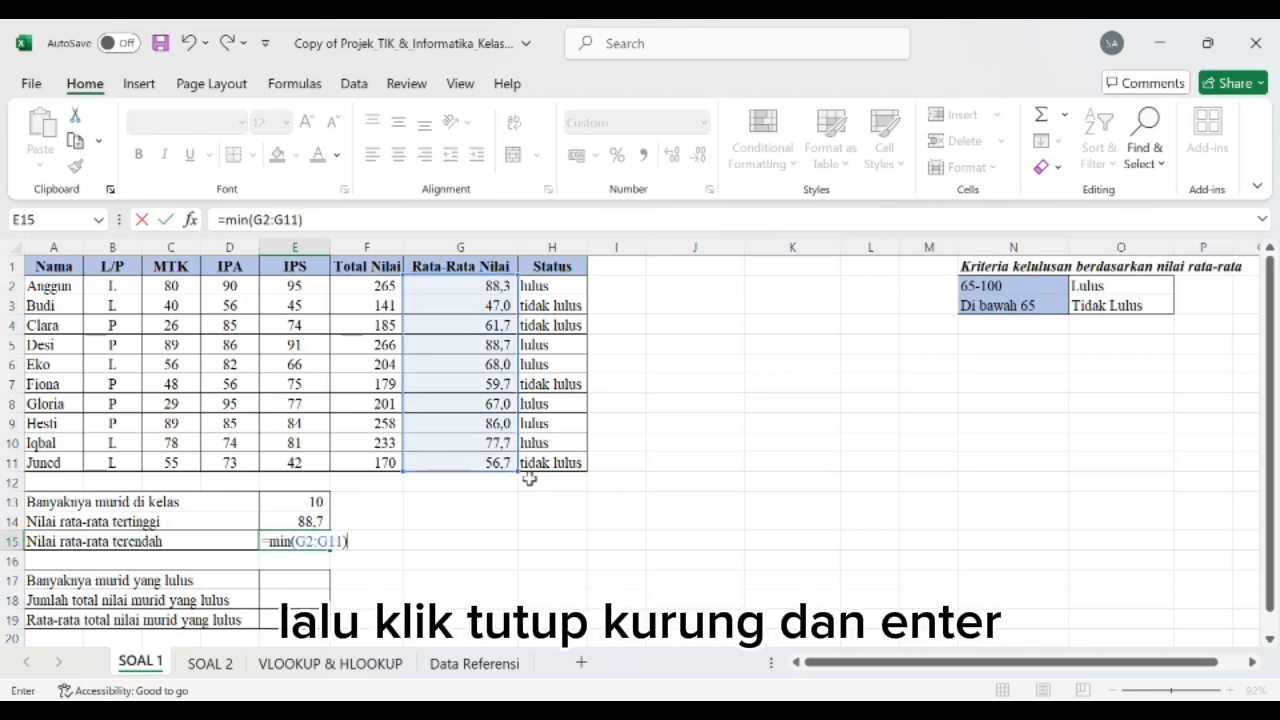
key("Return")
Step: Start a COUNTIF formula in E17 for Banyaknya murid yang lulus, using the students' Status cells as its range
key("Down")
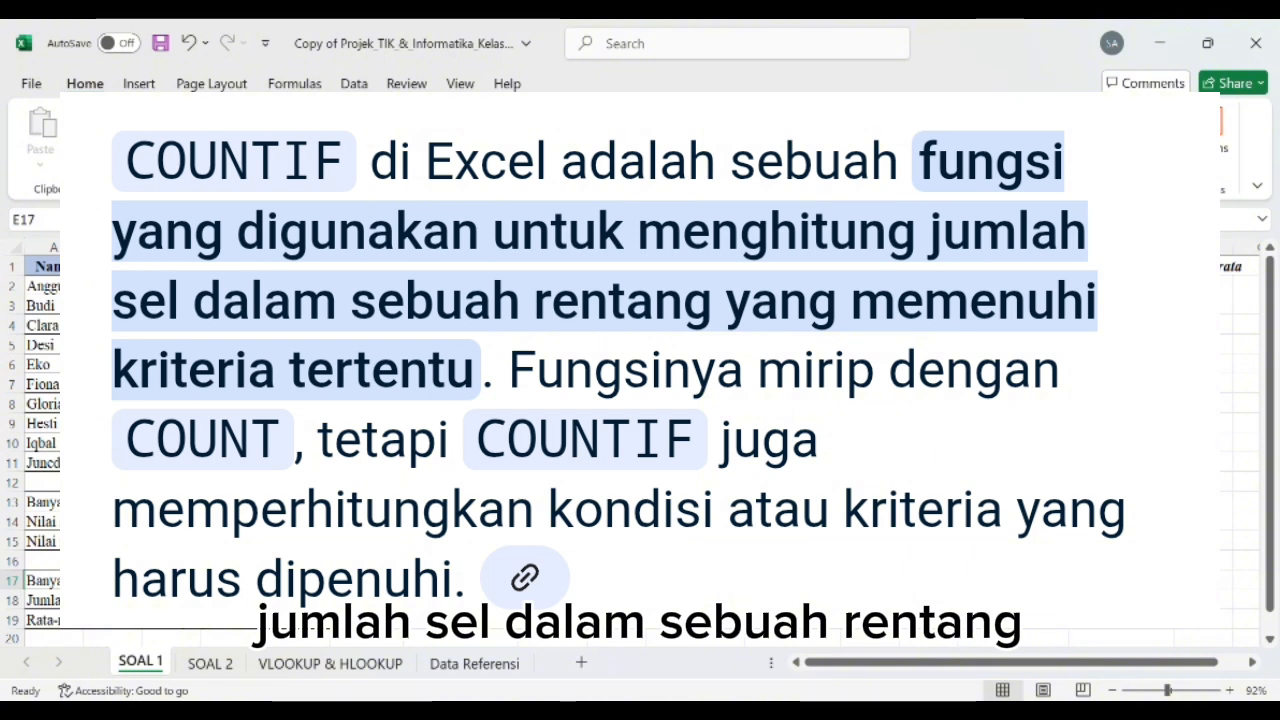
type("=")
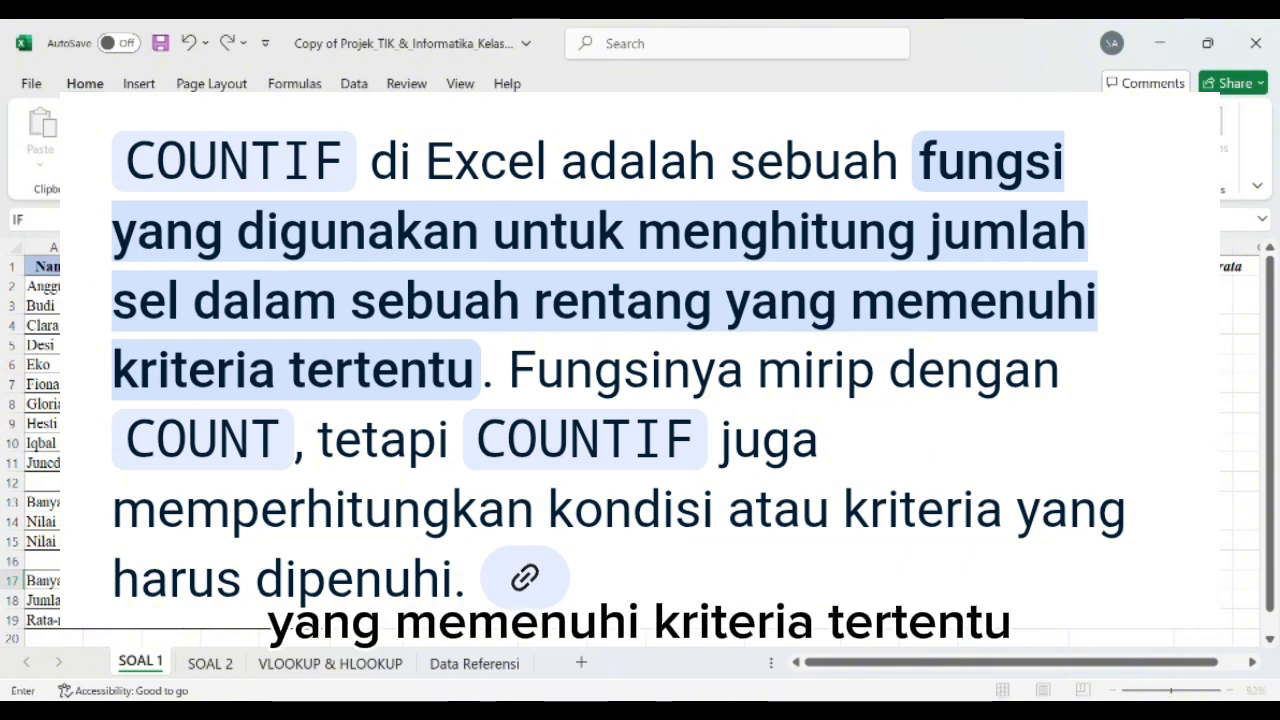
key("Escape")
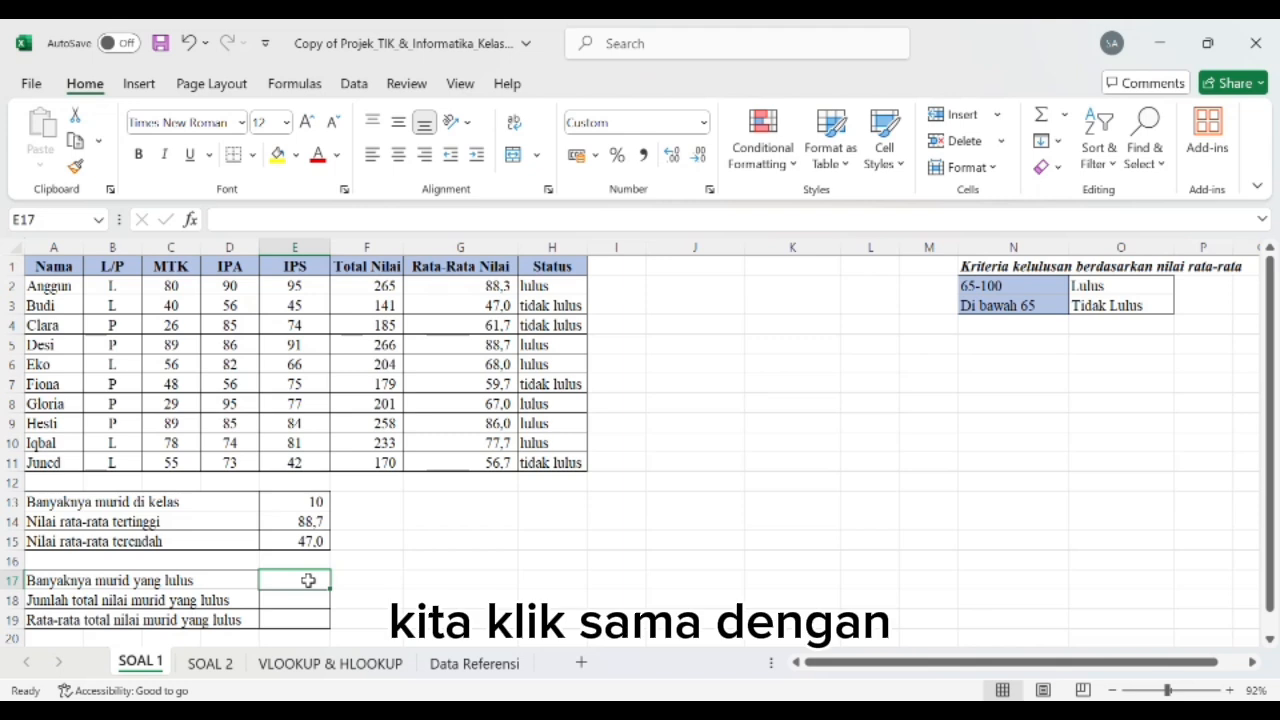
type("=co")
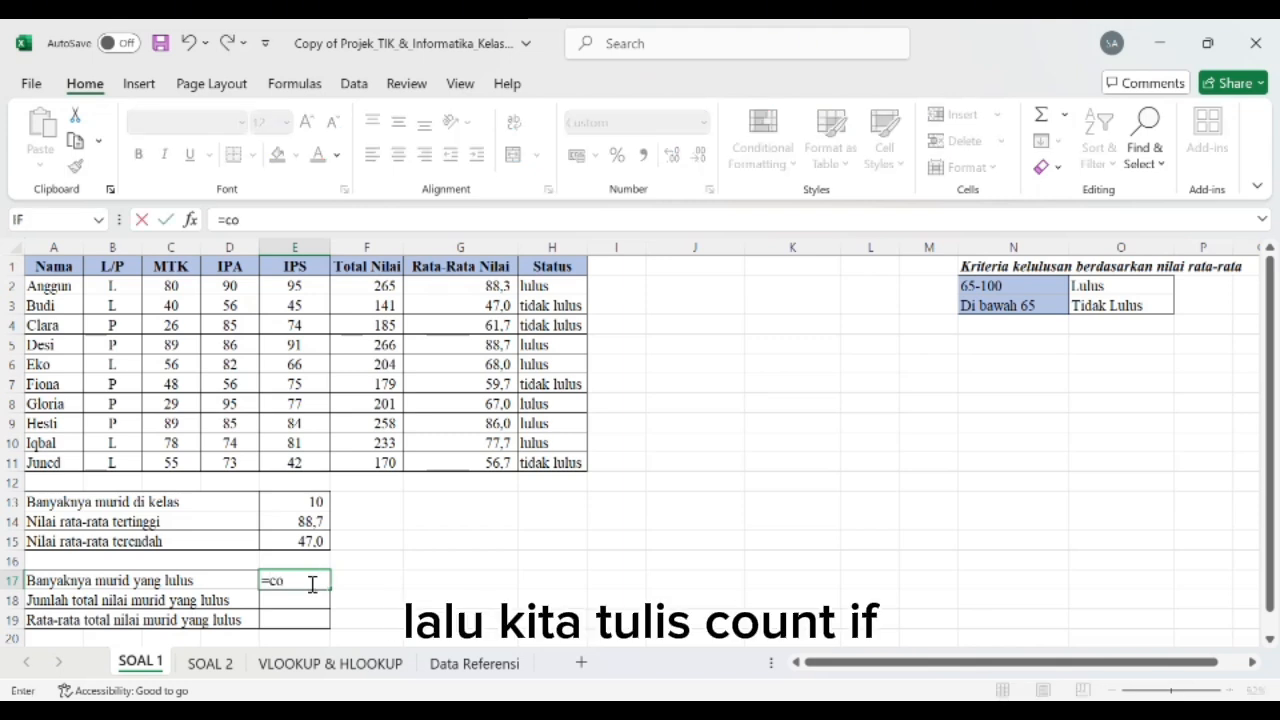
type("unt")
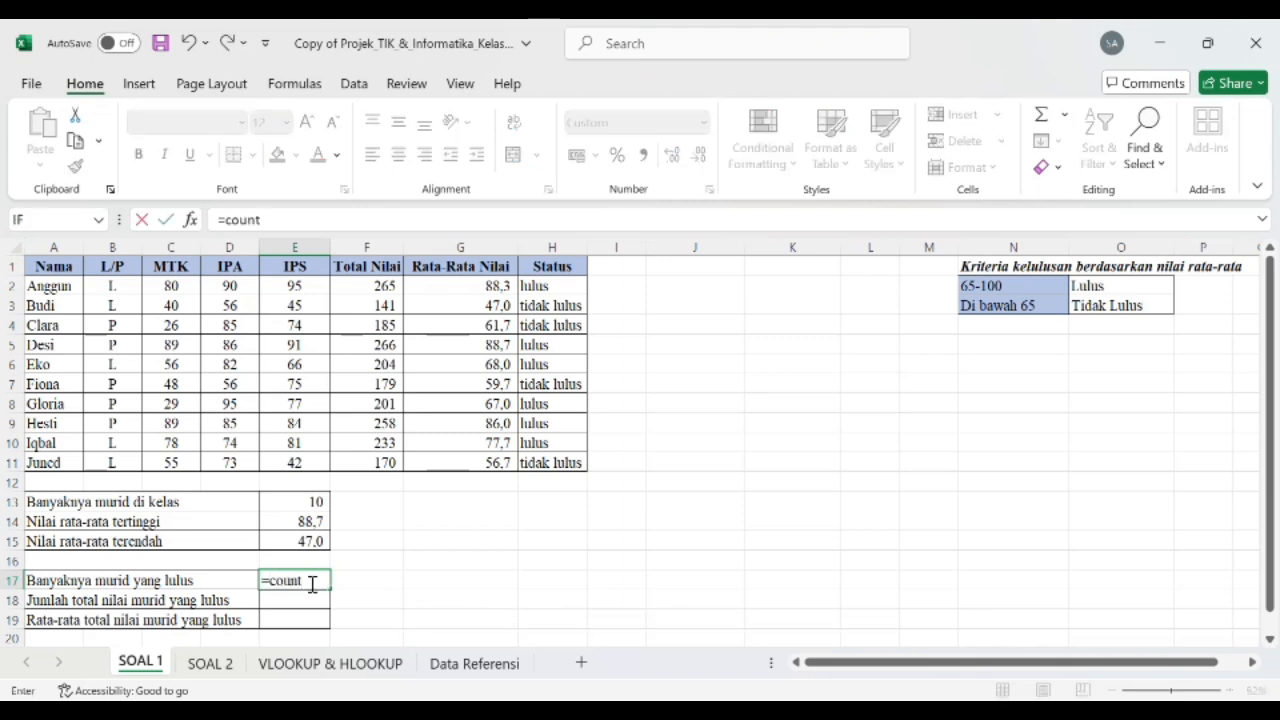
type("if")
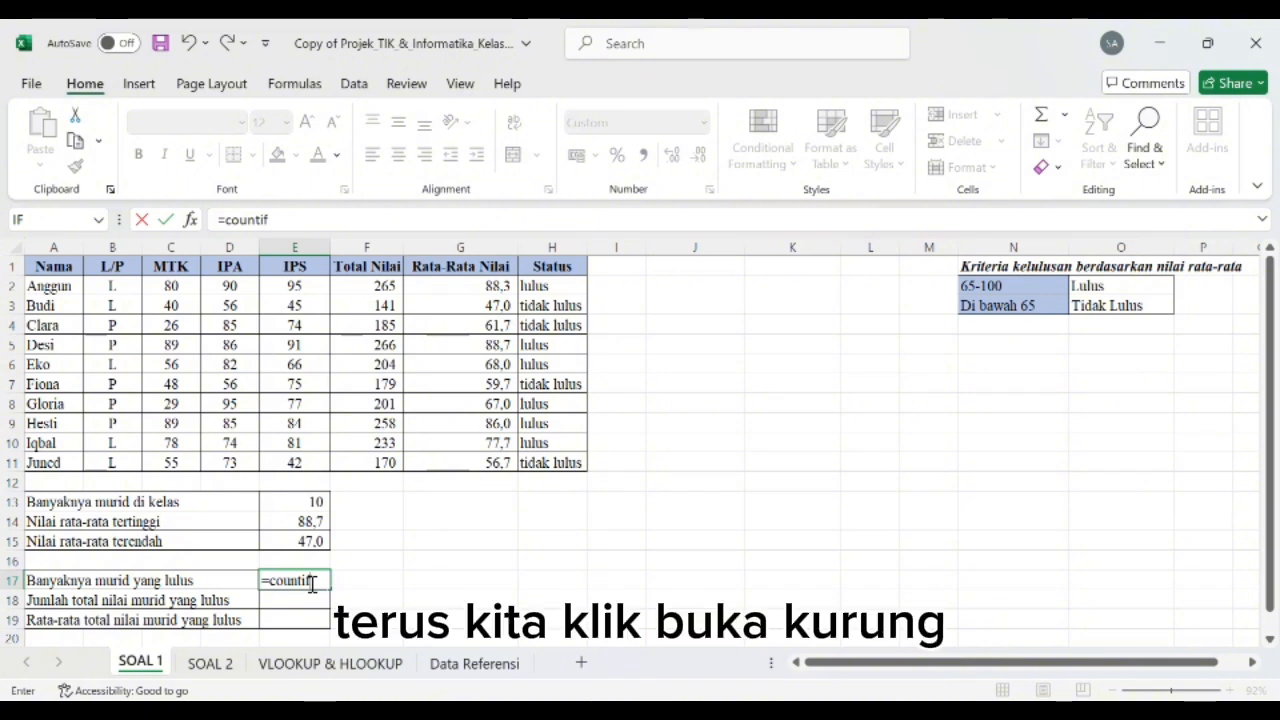
type("((")
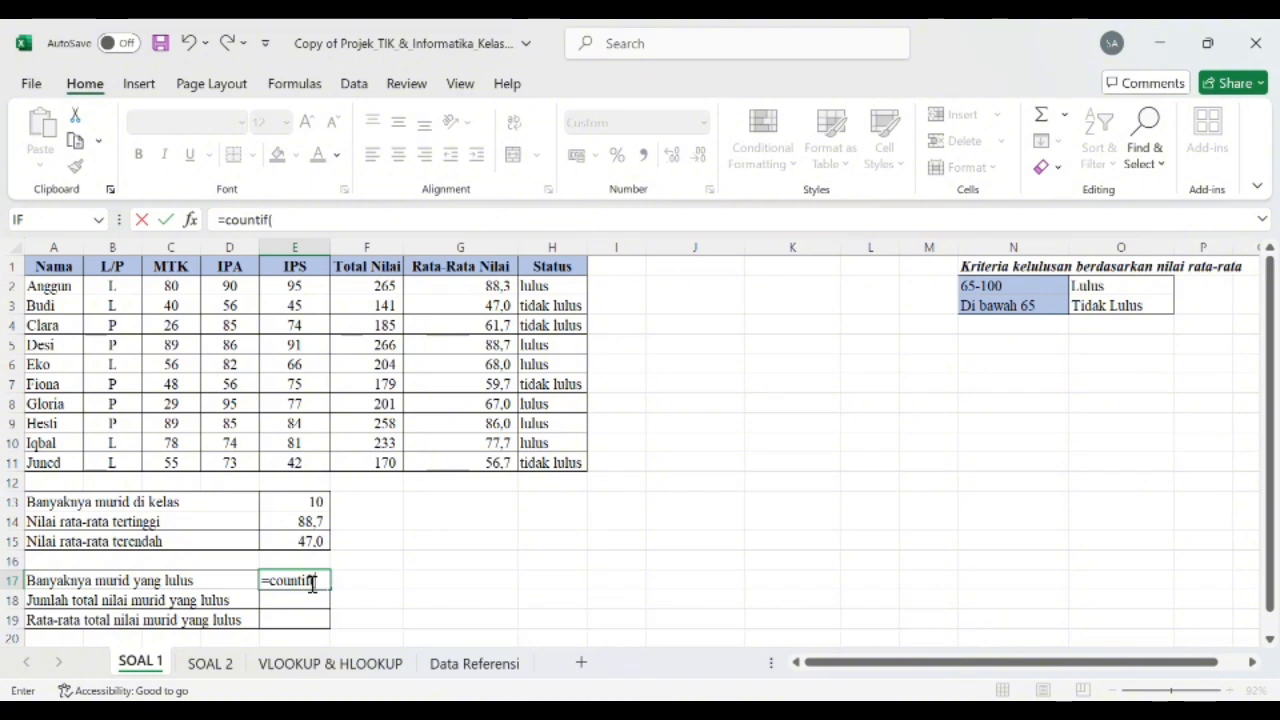
left_click(546, 290)
left_click_drag(546, 290, 586, 480)
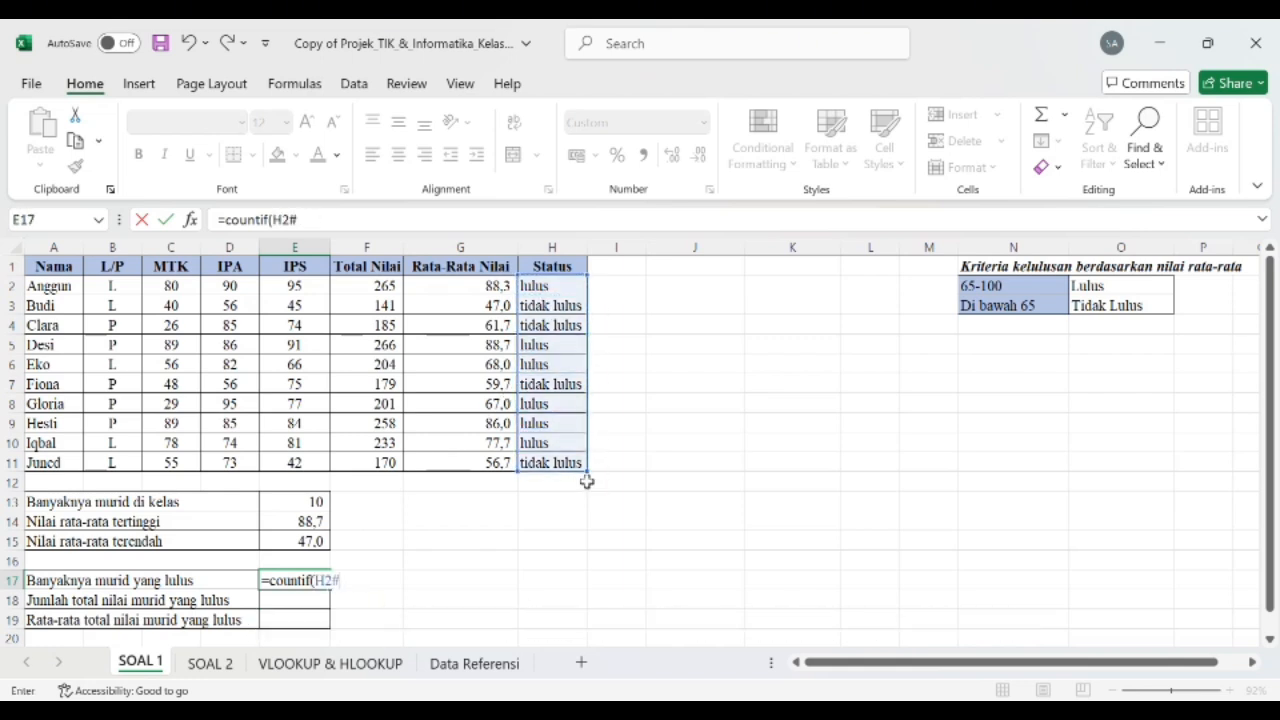
Step: Rewrite the range in E17's COUNTIF formula as H2:H11, replacing the H2# reference
left_click(331, 224)
key("BackSpace")
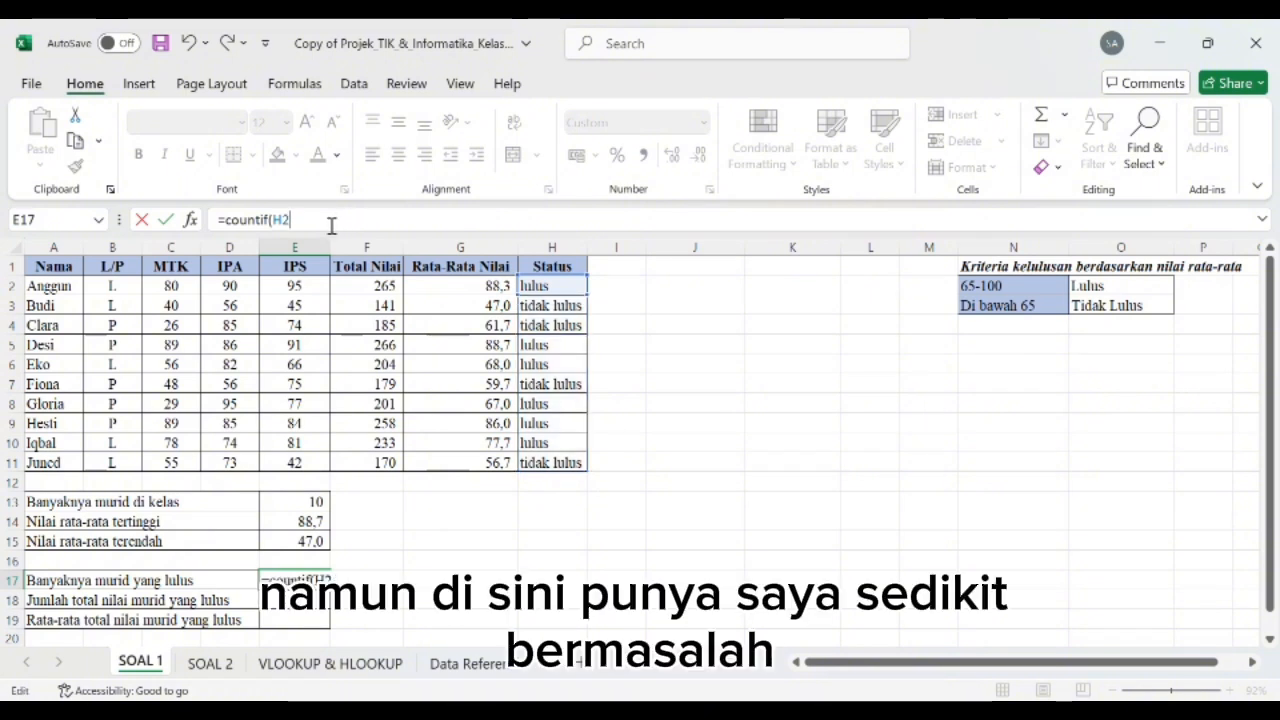
type(":")
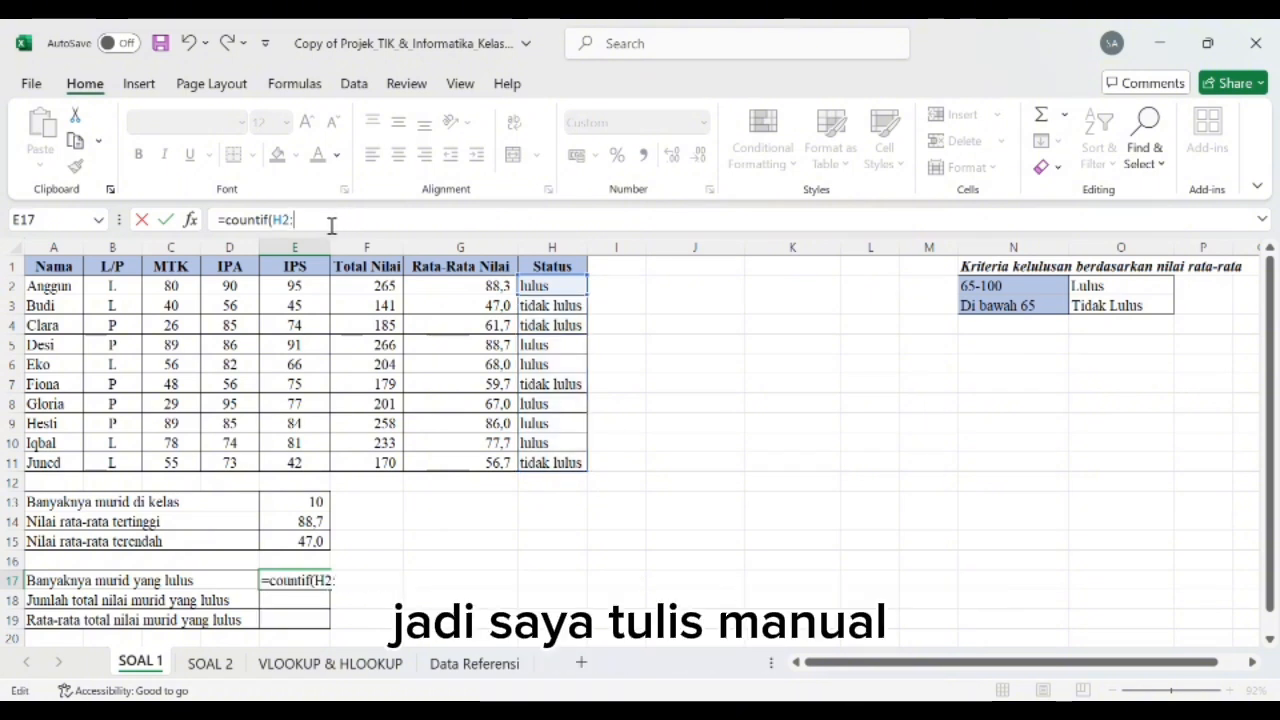
type("H")
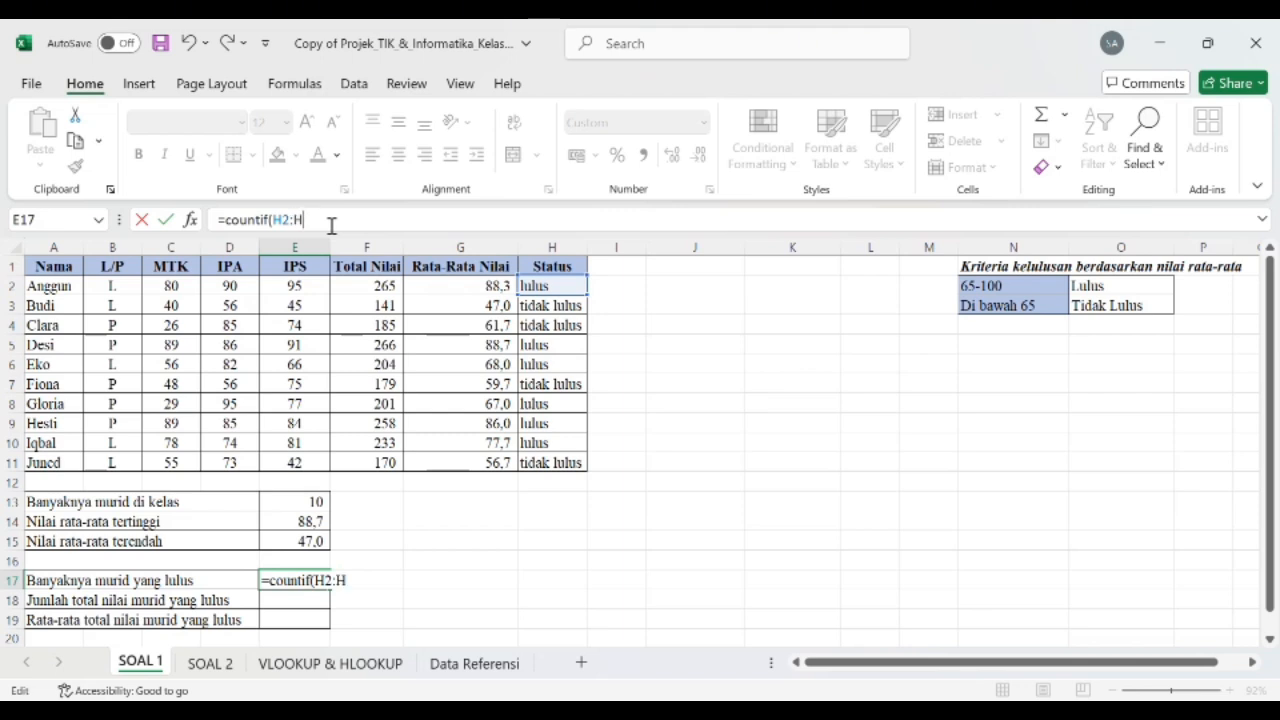
type("11")
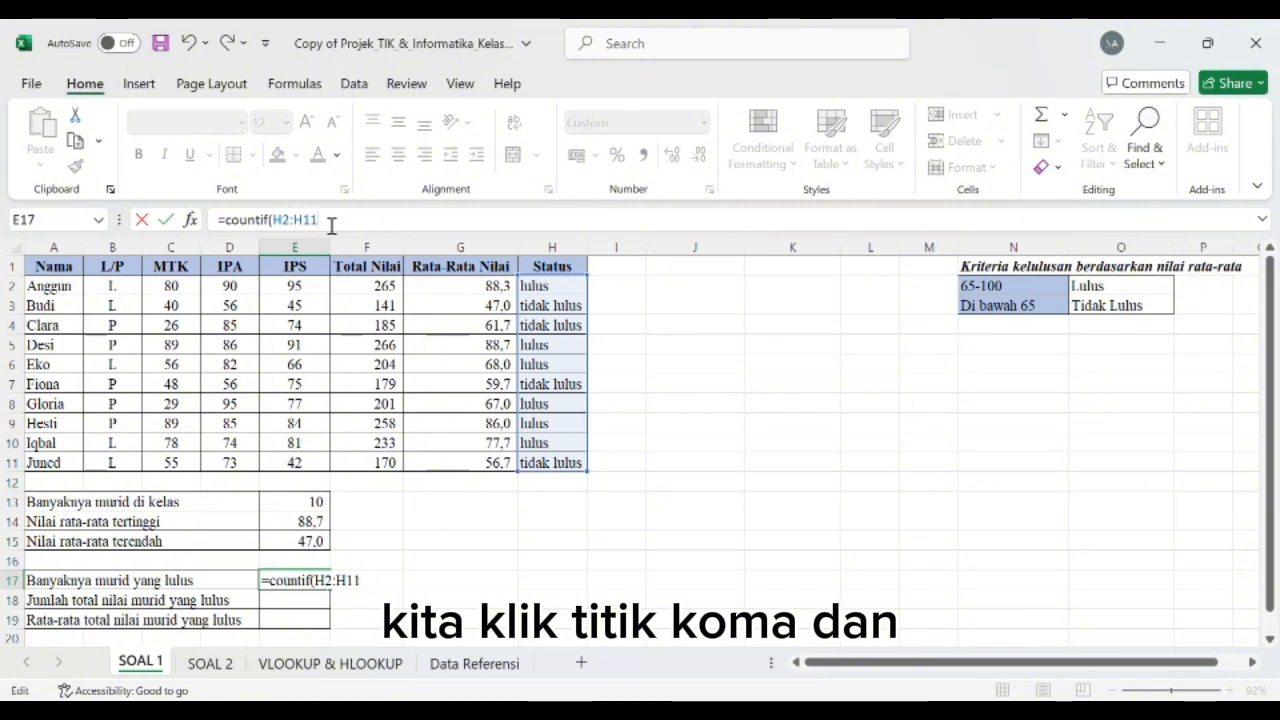
Step: Complete the COUNTIF formula in E17 with the criterion "lulus" to count the passing students
type(";\"")
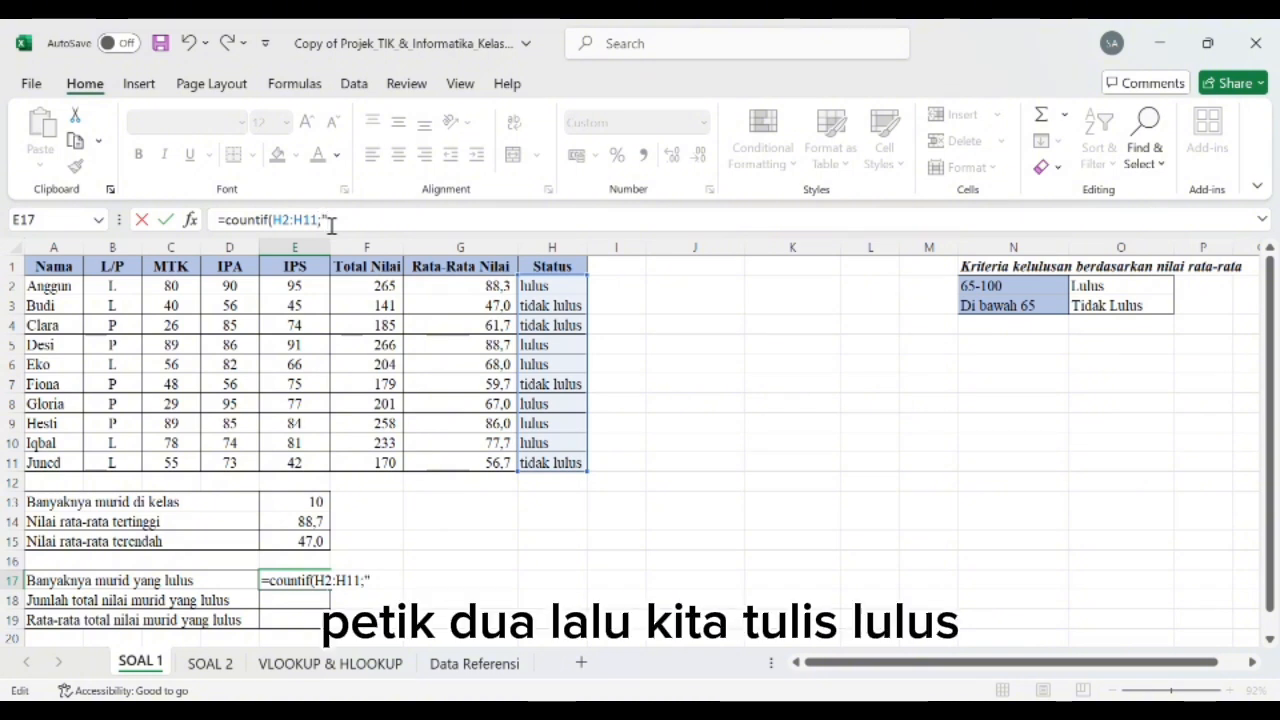
type("\"")
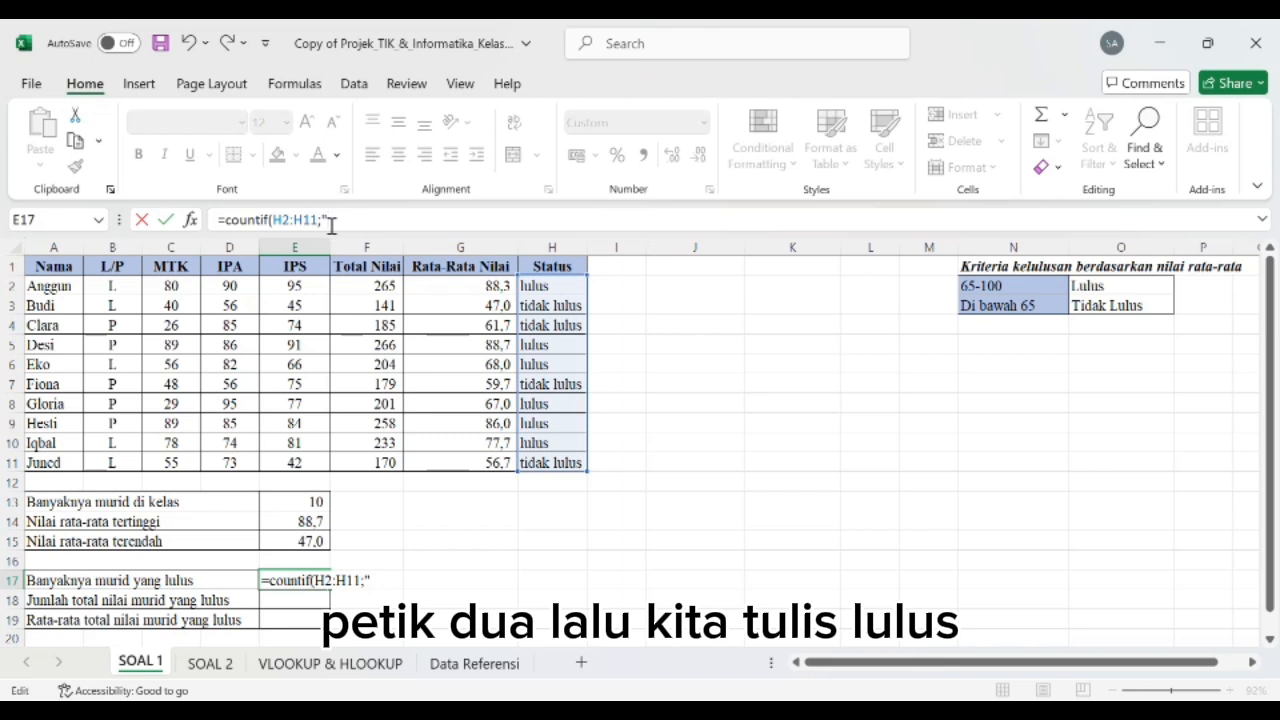
type("l")
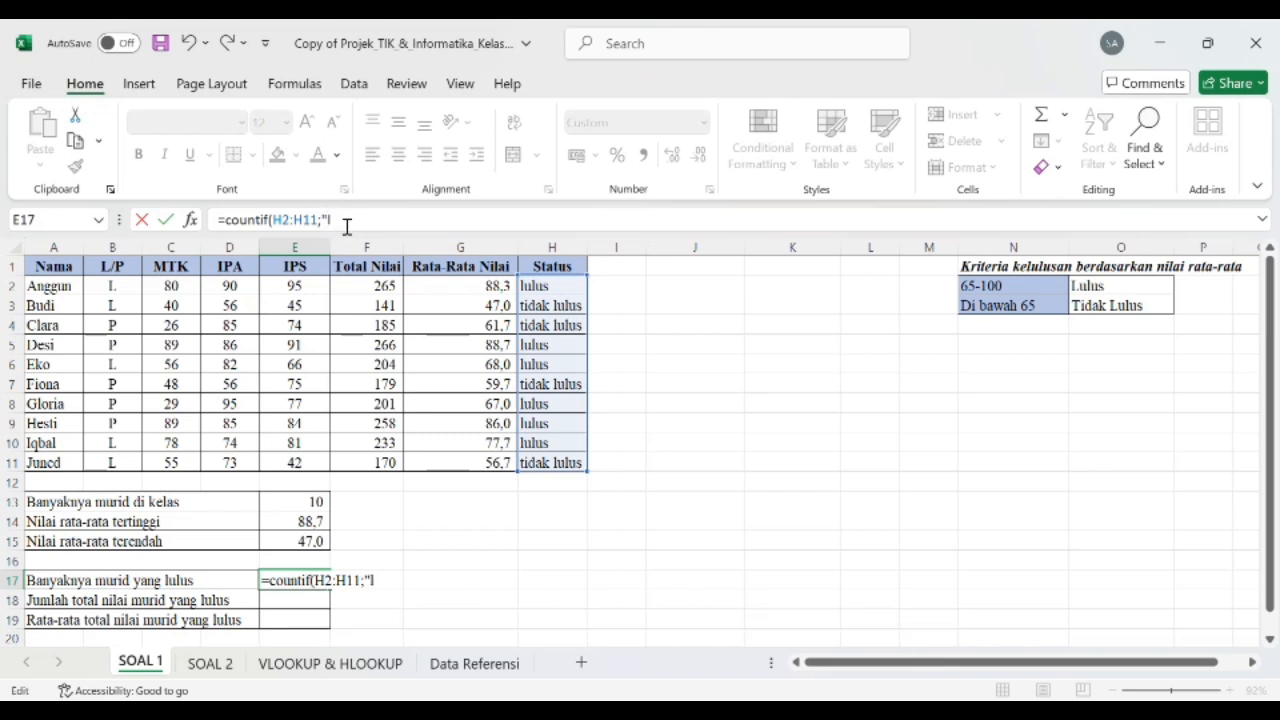
type("ulus\")")
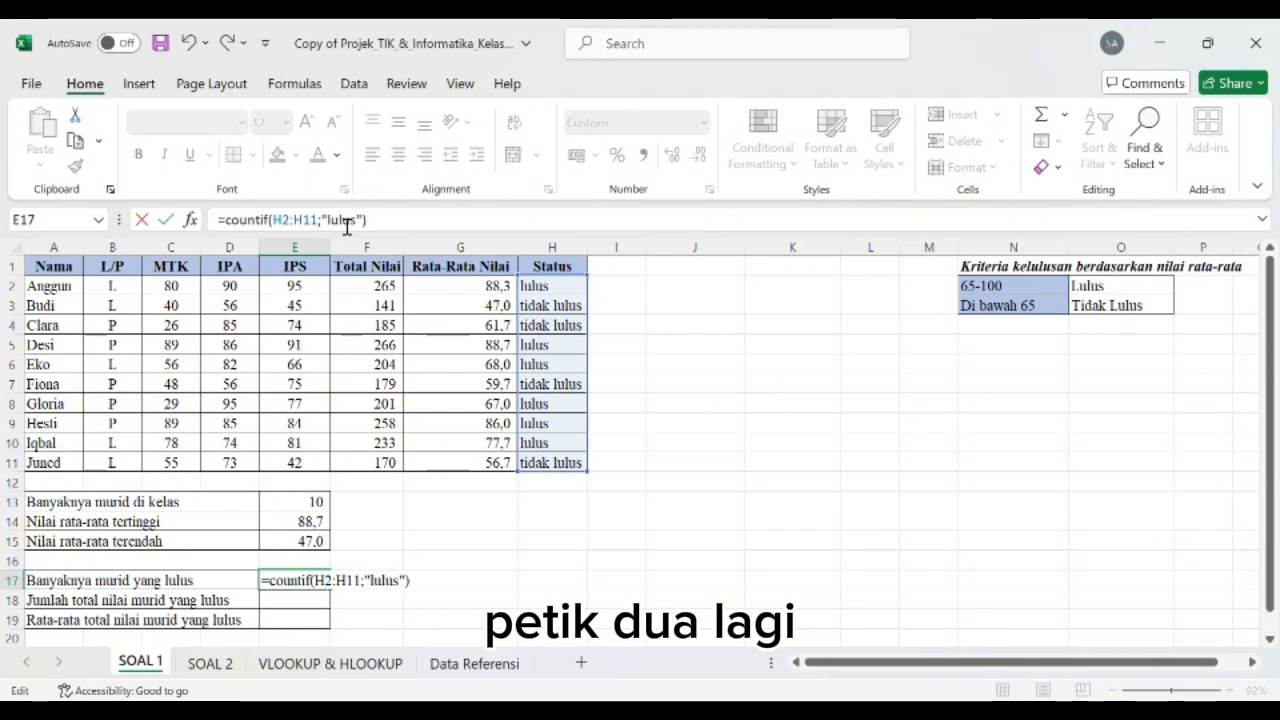
key("Return")
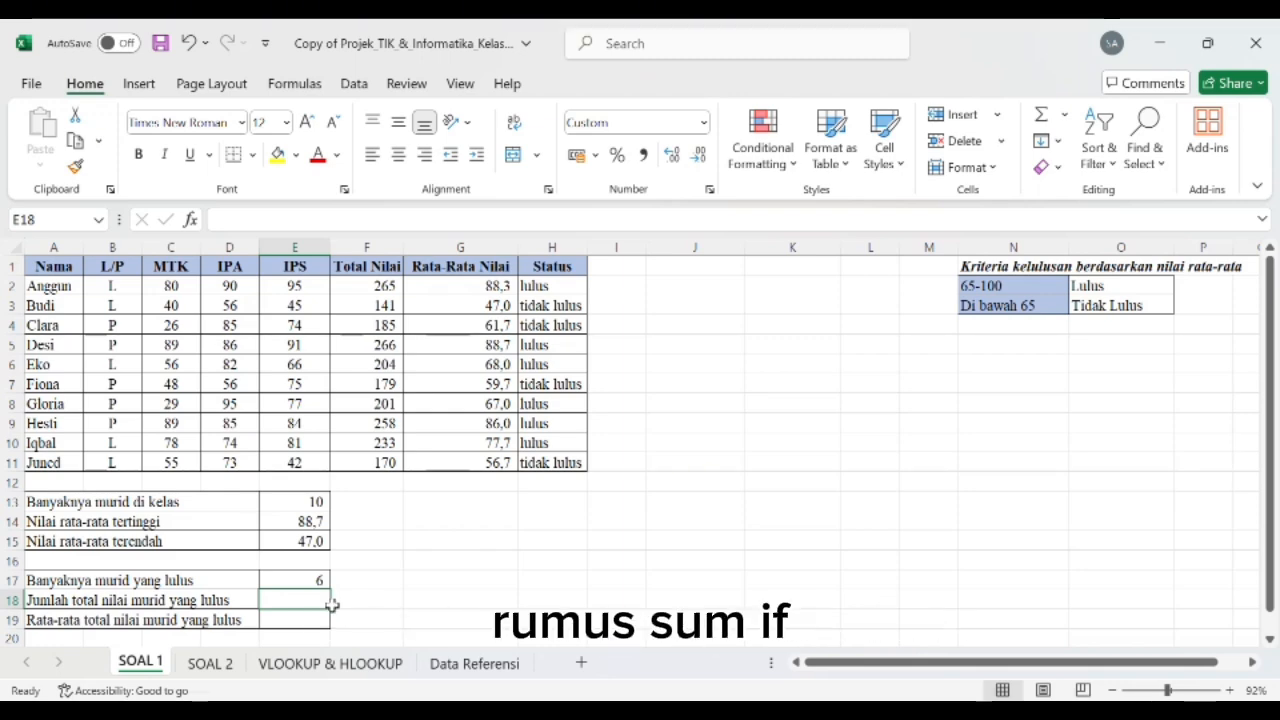
Step: Start a SUMIF formula in E18 for Jumlah total nilai murid yang lulus, with H2:H11 as the criteria range
type("=")
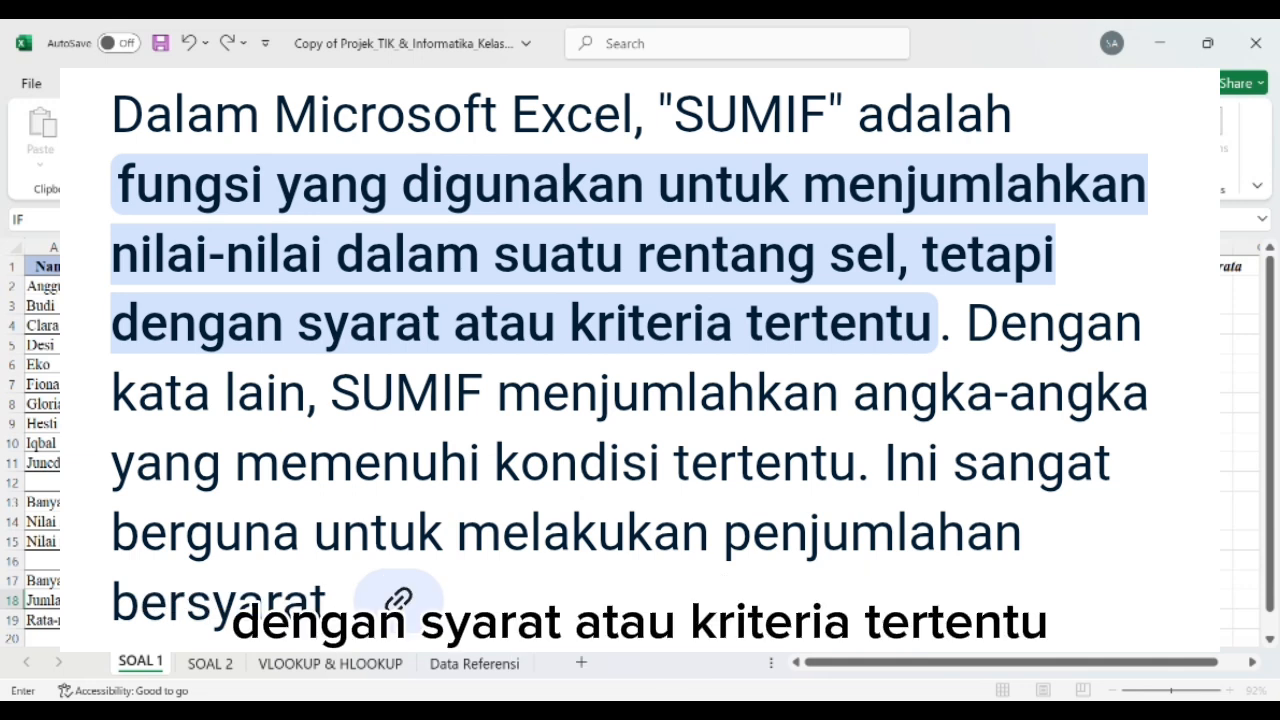
left_click(552, 286)
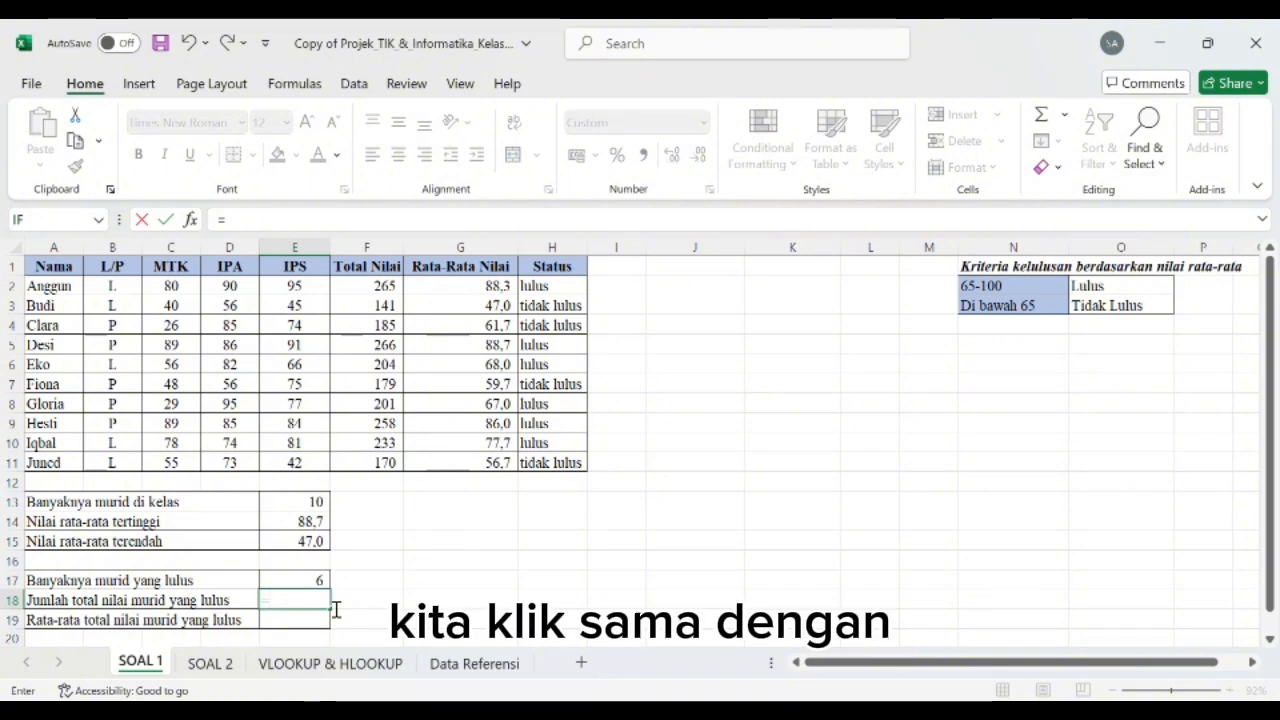
type("=sumif")
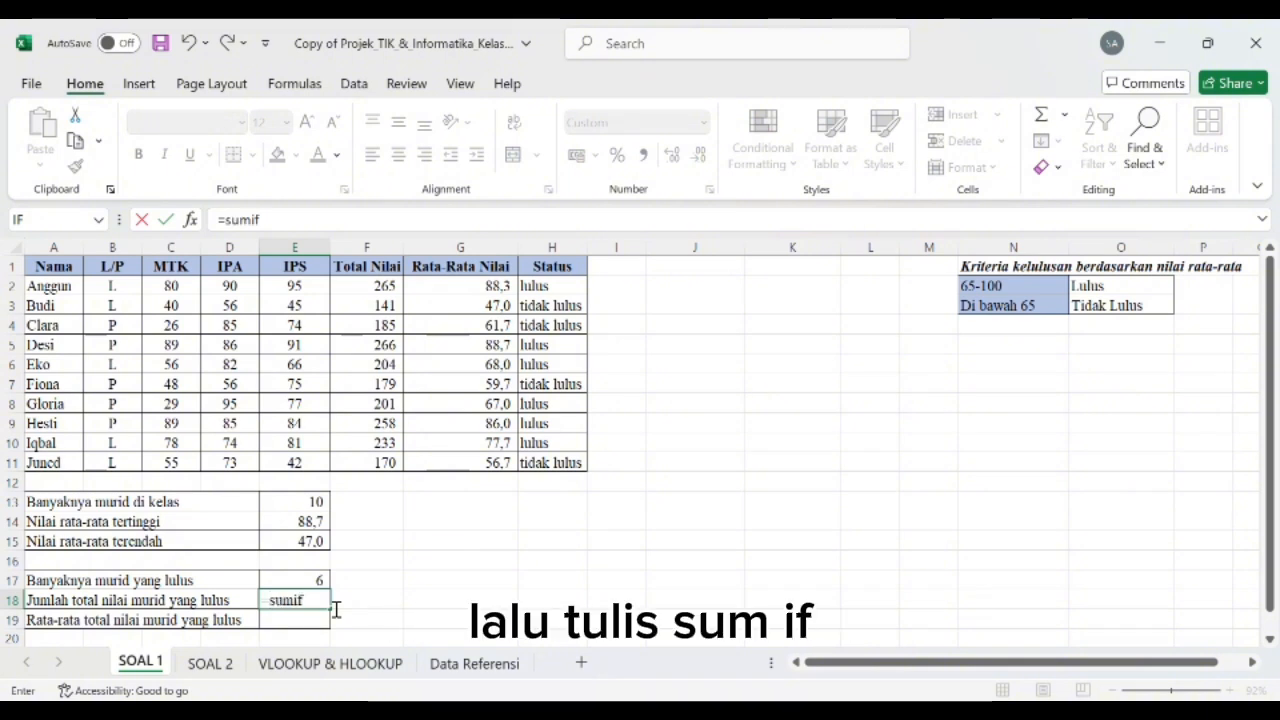
type("(")
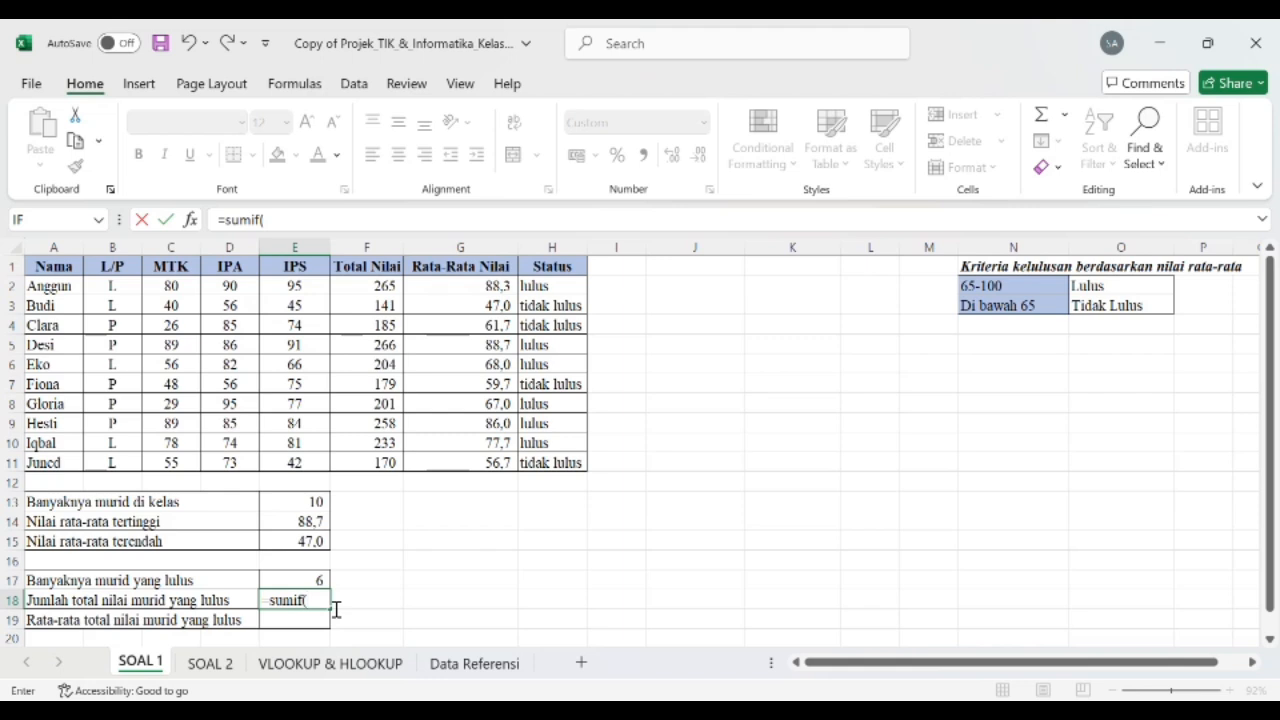
left_click(577, 287)
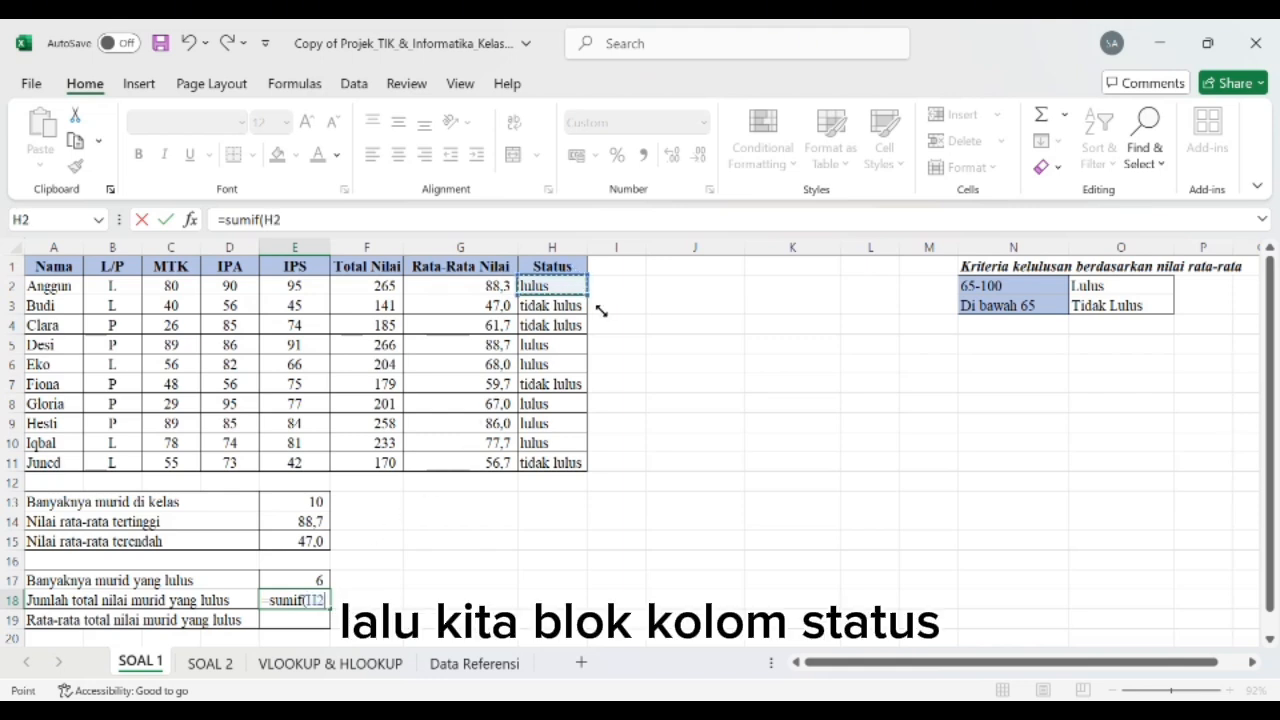
left_click_drag(602, 306, 580, 470)
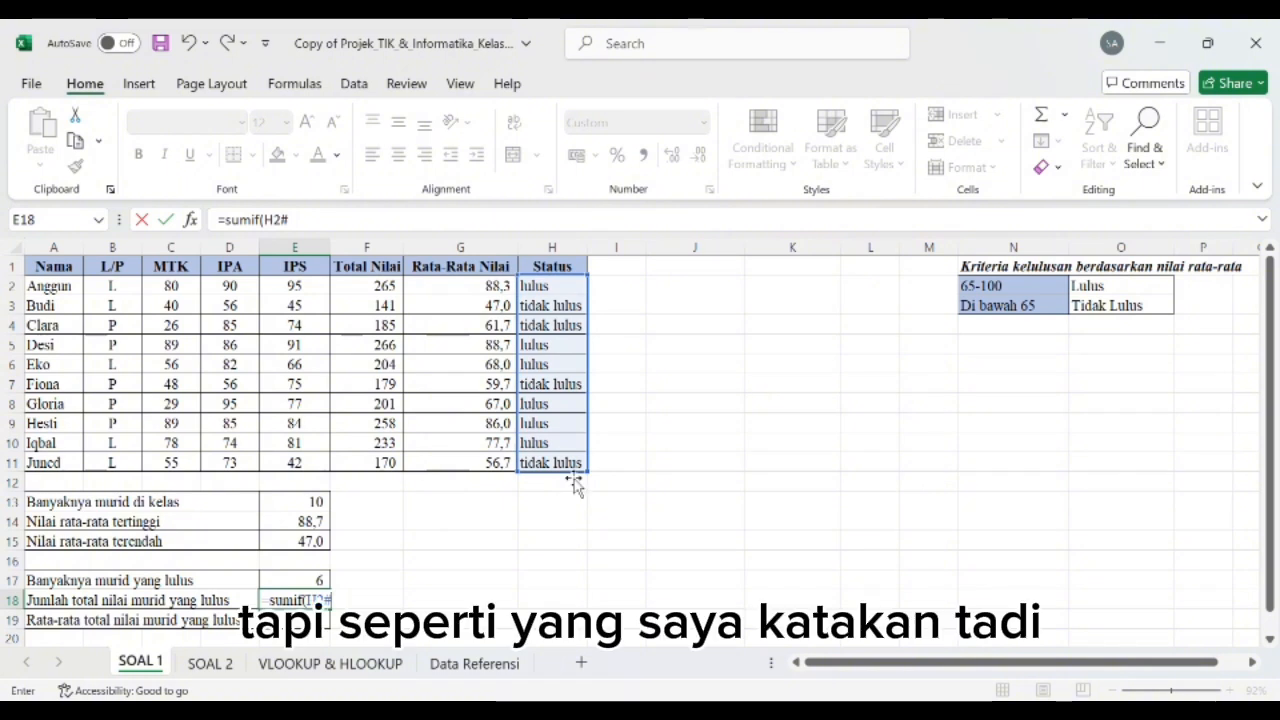
left_click(335, 220)
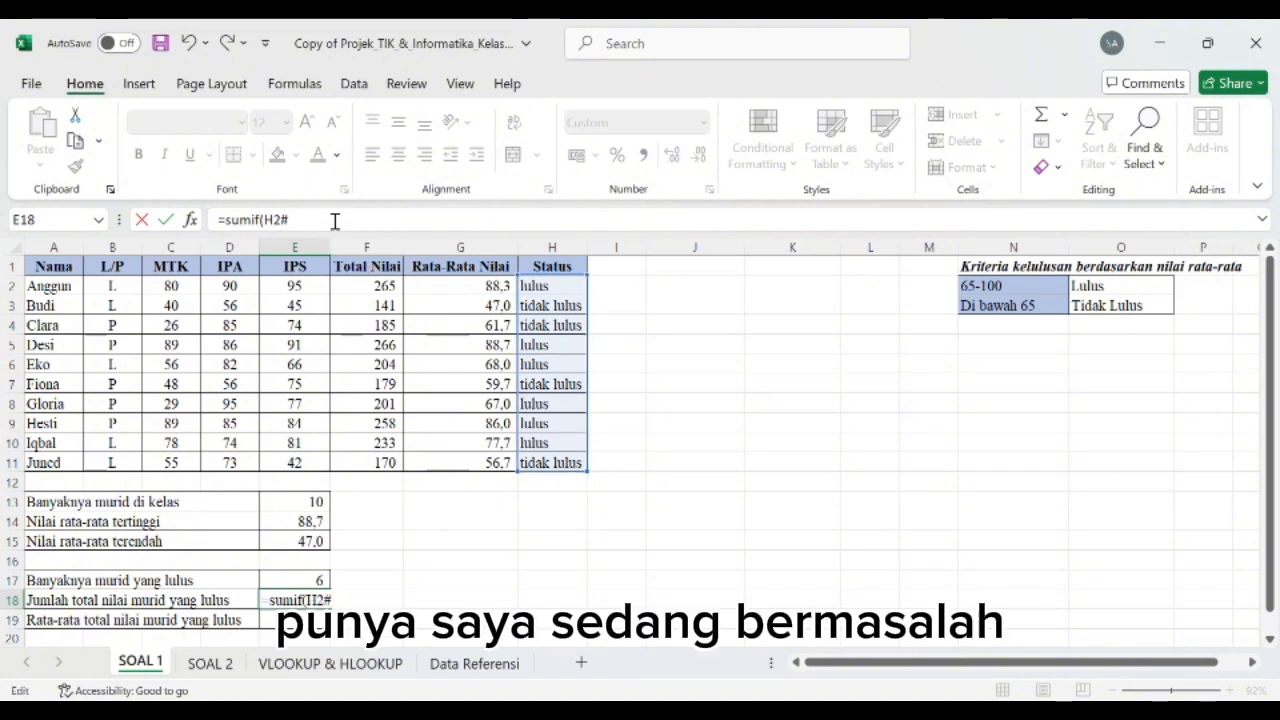
key("BackSpace")
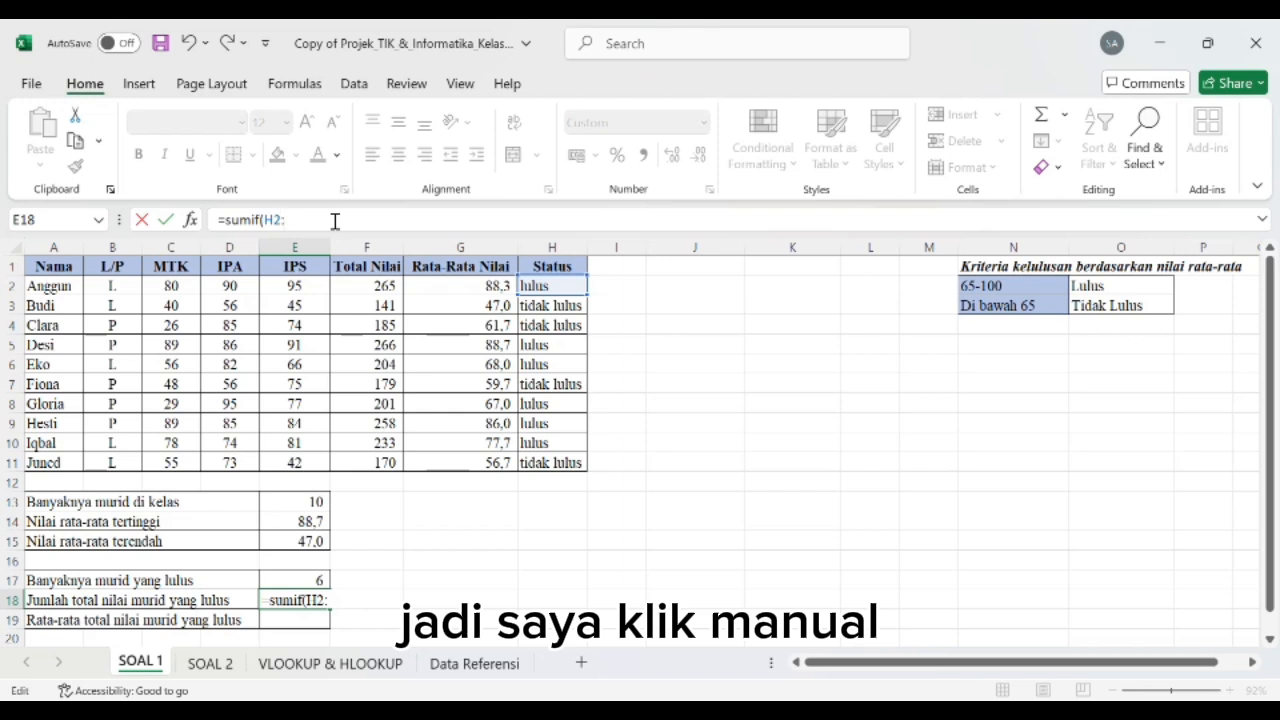
type("H")
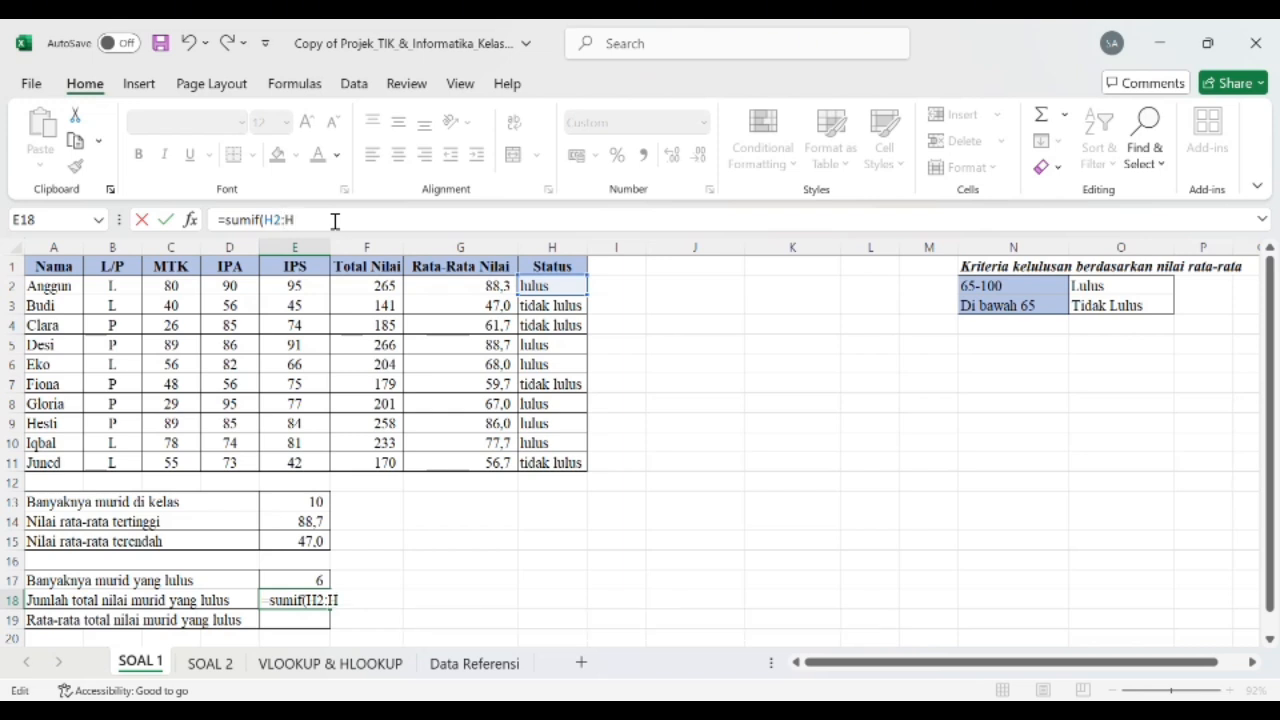
type("11")
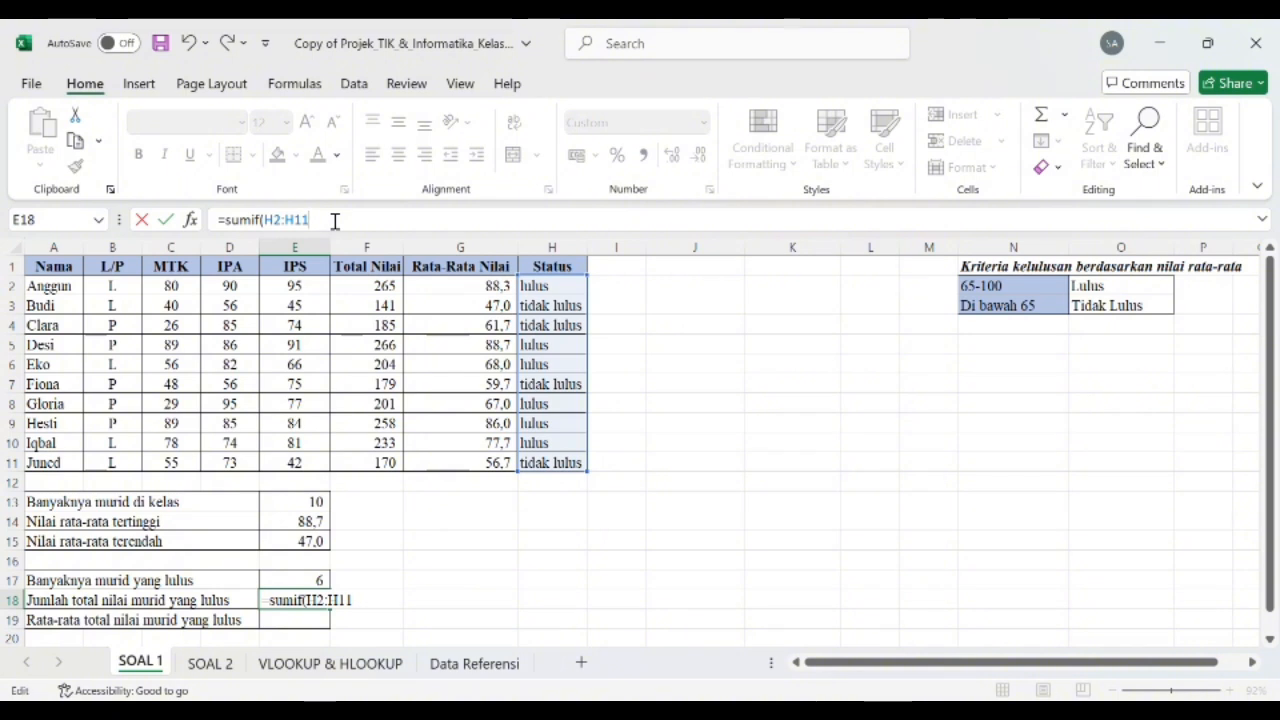
type(";")
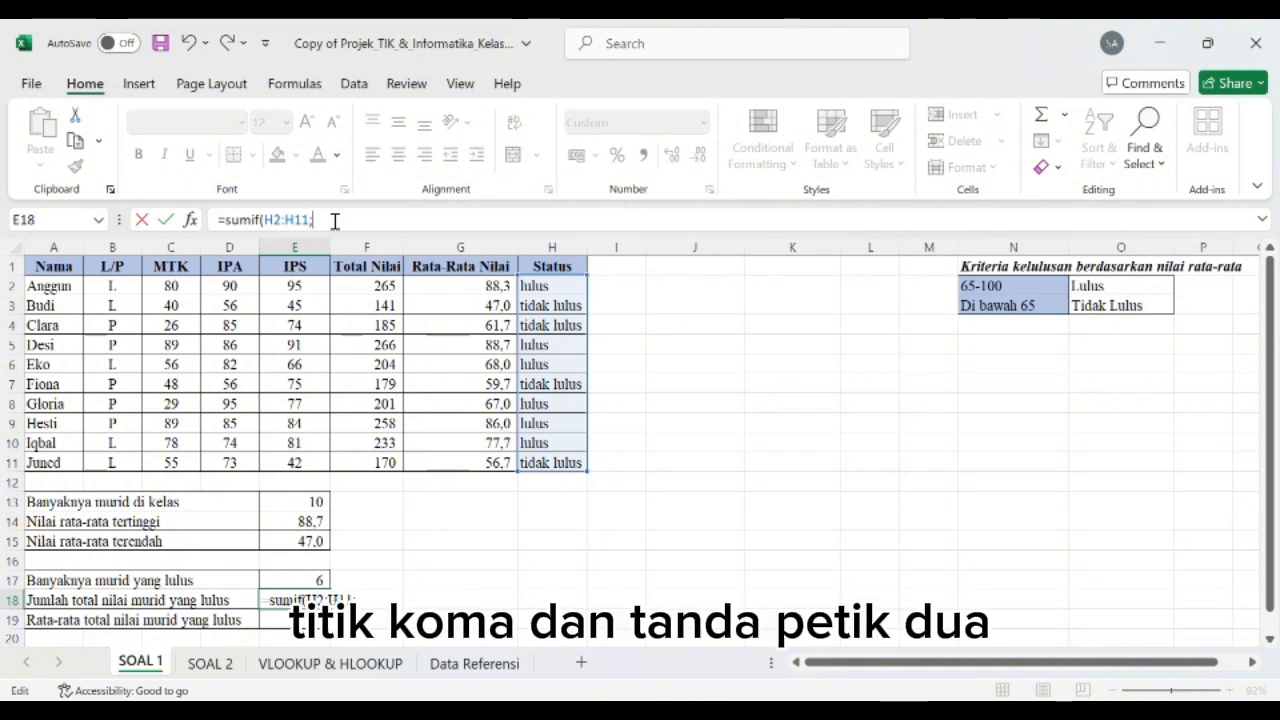
type("\"")
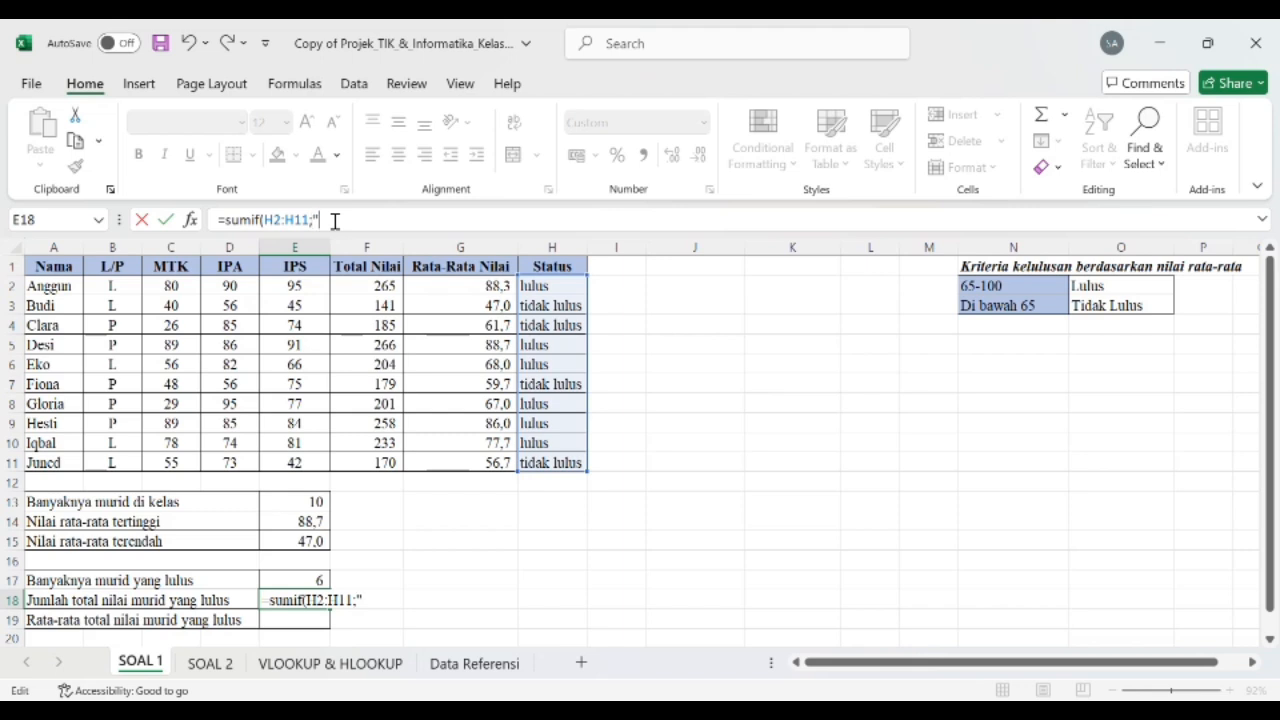
type("lulus")
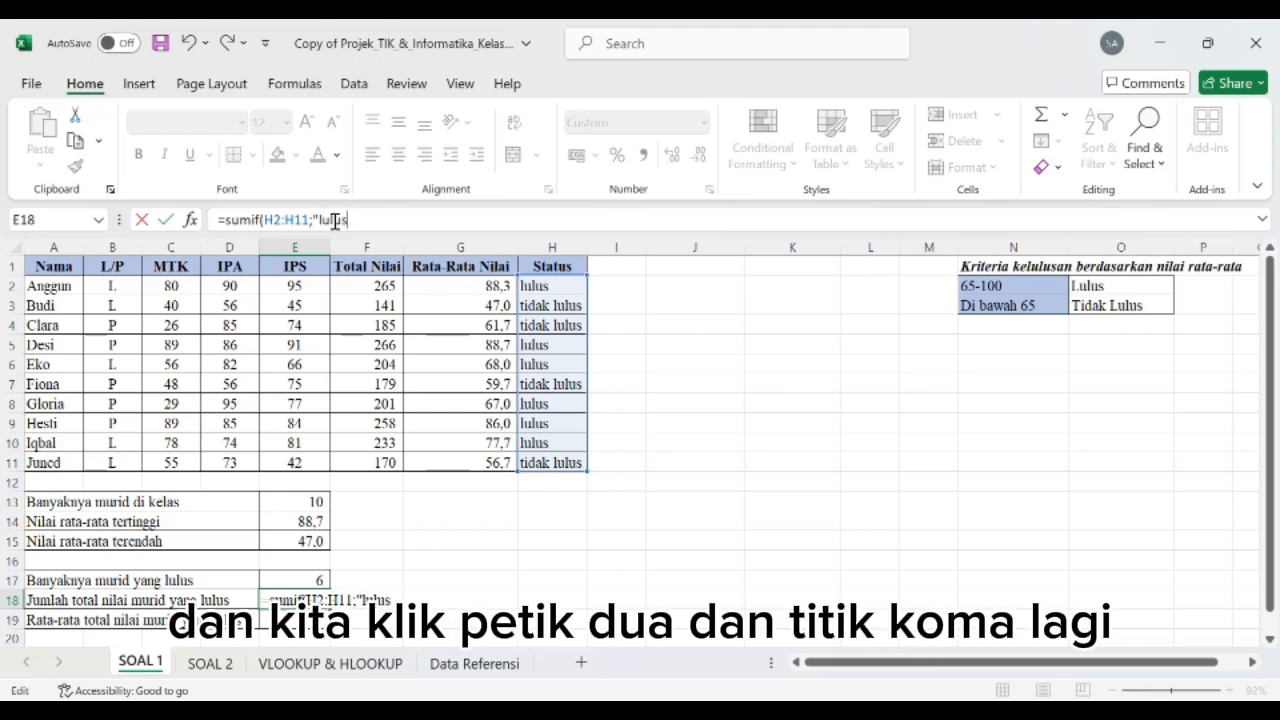
type("\";")
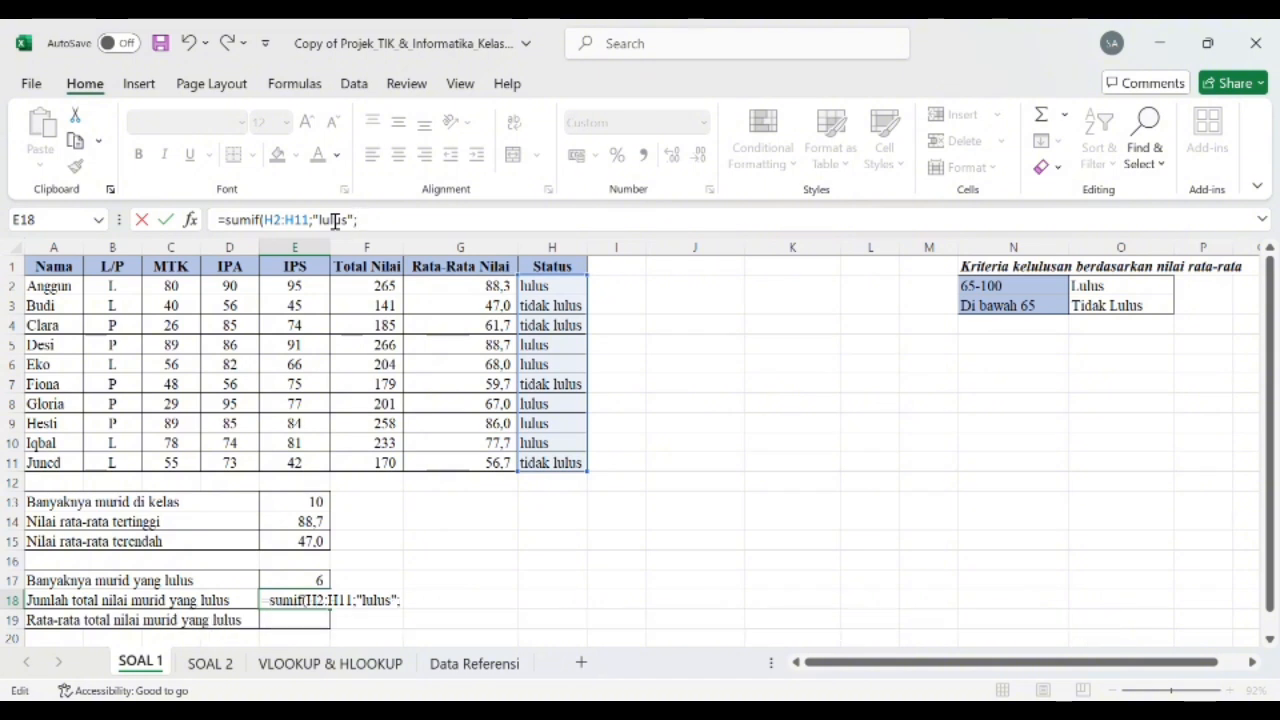
Step: Complete E18's SUMIF formula with the criterion "lulus" and the Total Nilai cells F2:F11 as the sum range
left_click(375, 289)
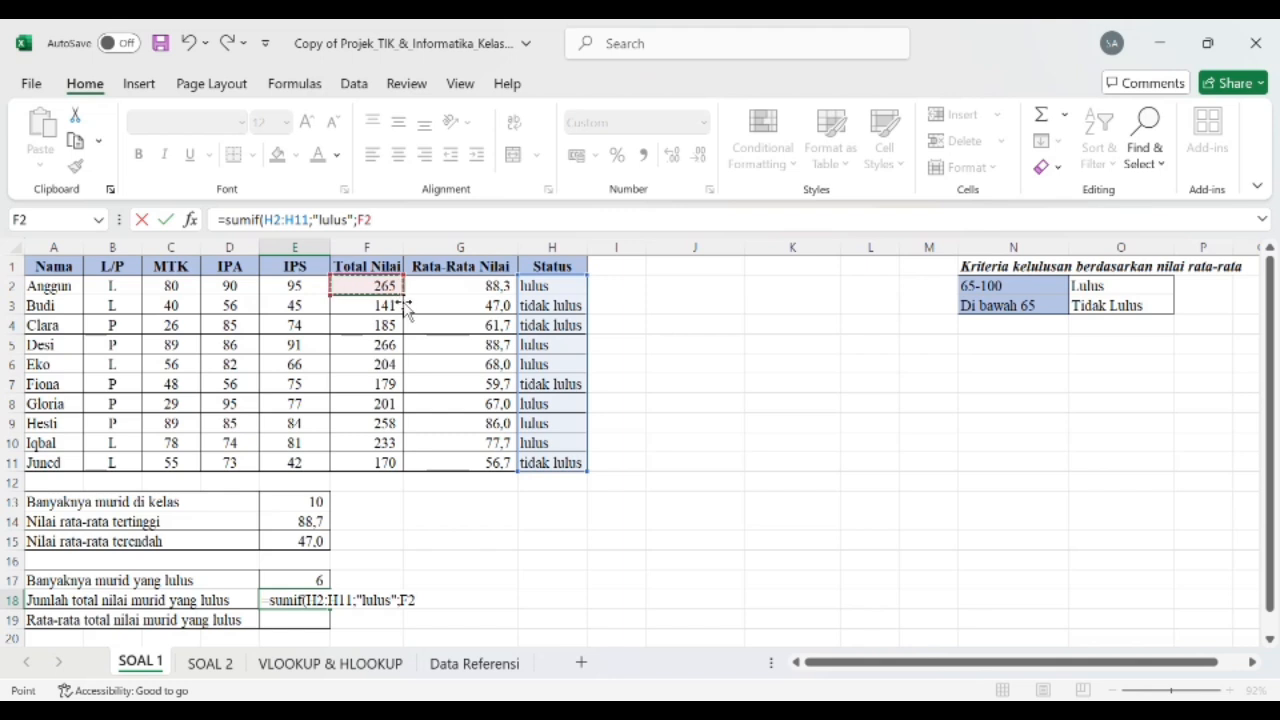
left_click_drag(413, 306, 414, 487)
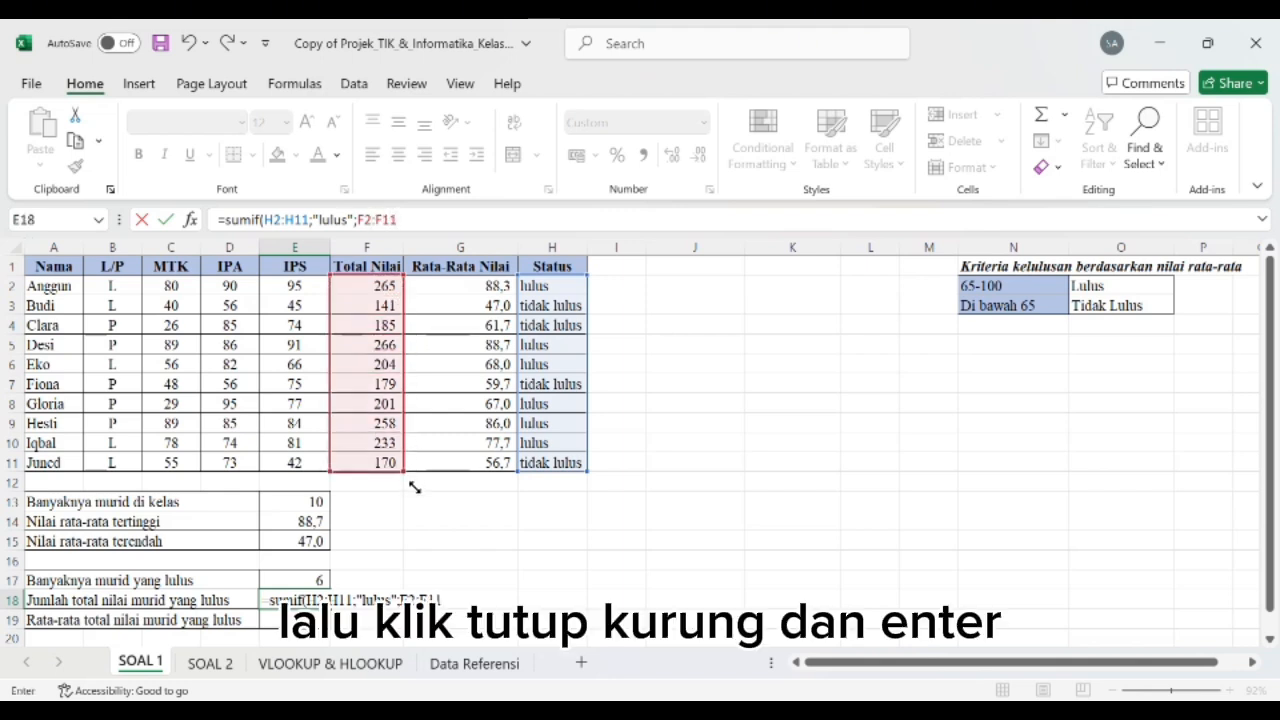
type(")")
key("Return")
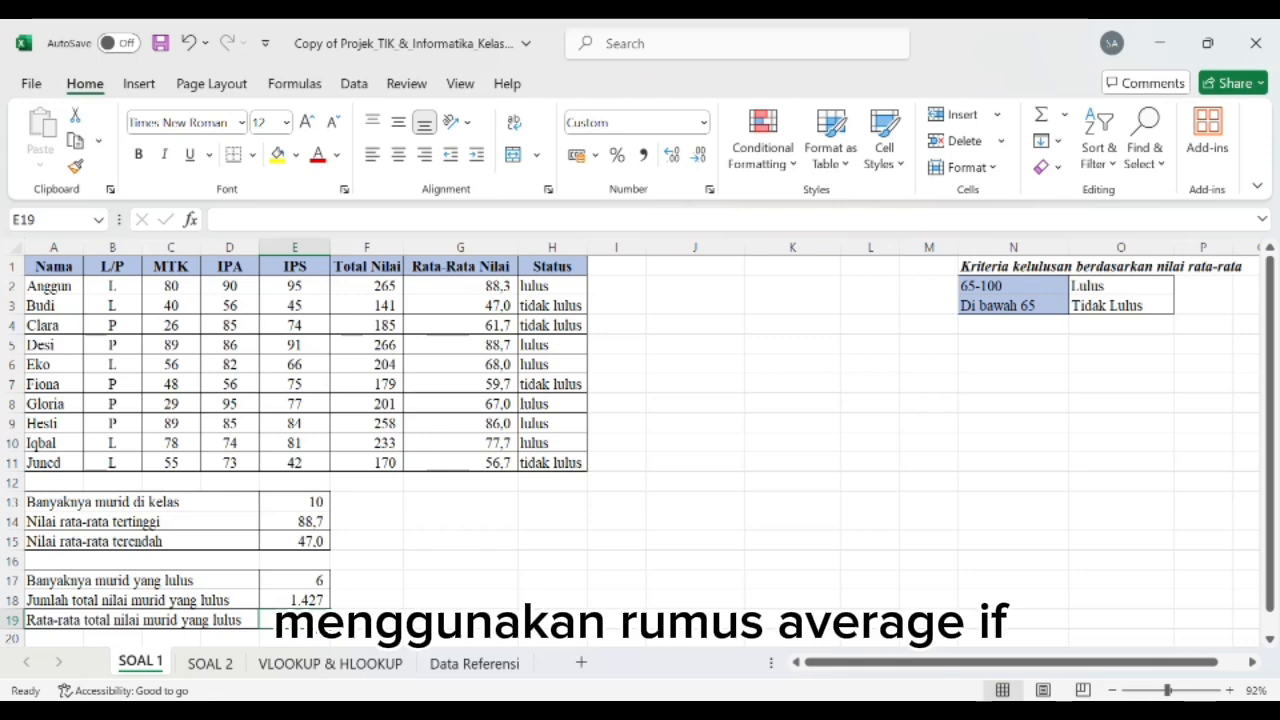
Step: Start an AVERAGEIF formula in E19 for Rata-rata total nilai murid yang lulus
type("=")
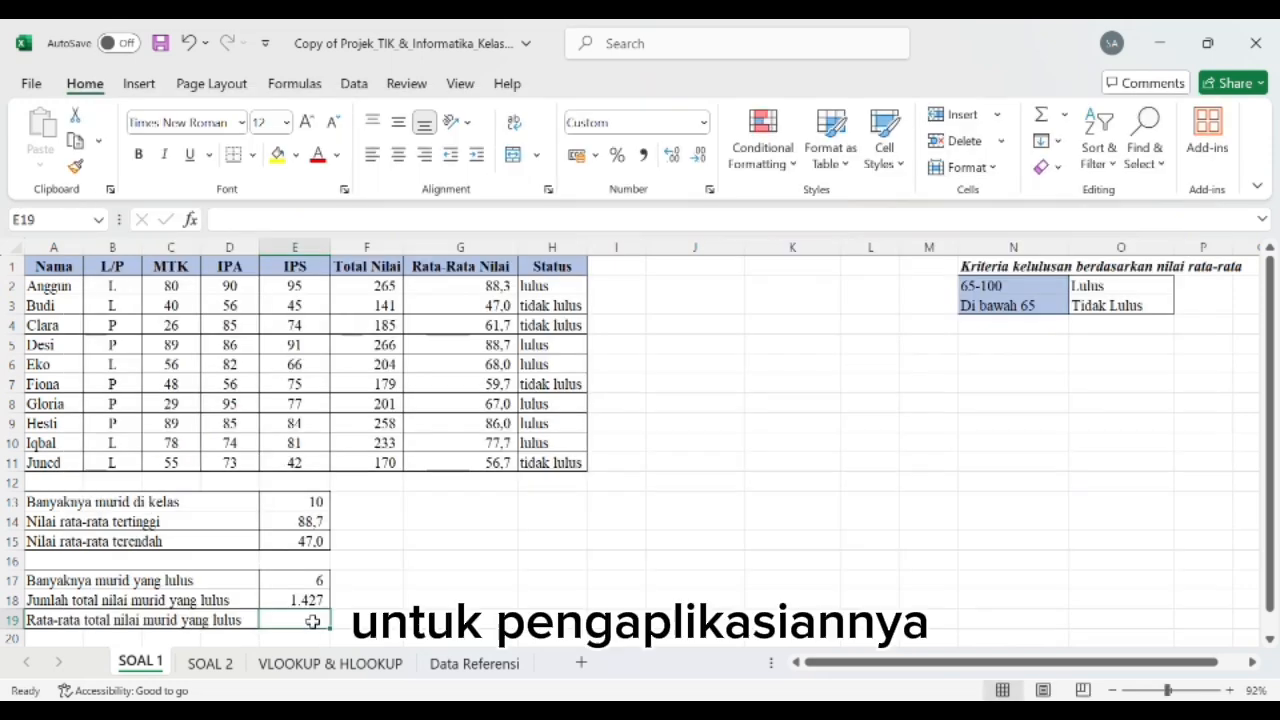
type("=")
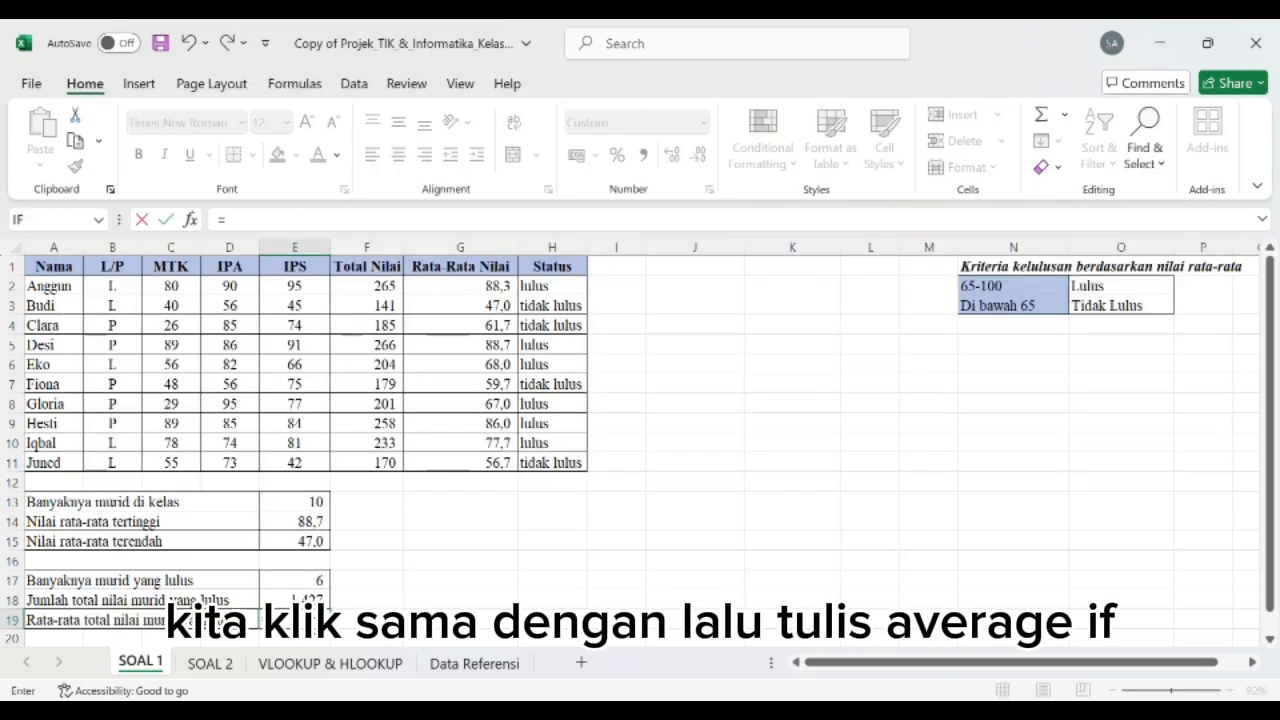
type("averag")
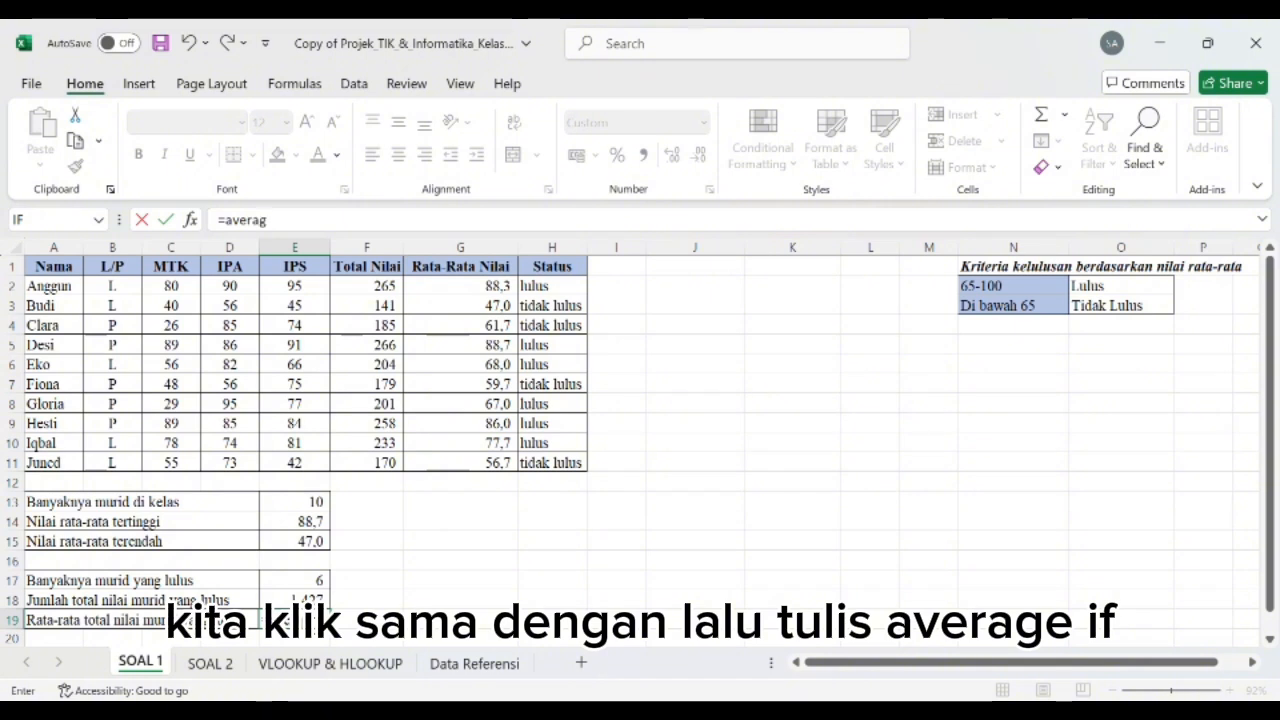
type("eif")
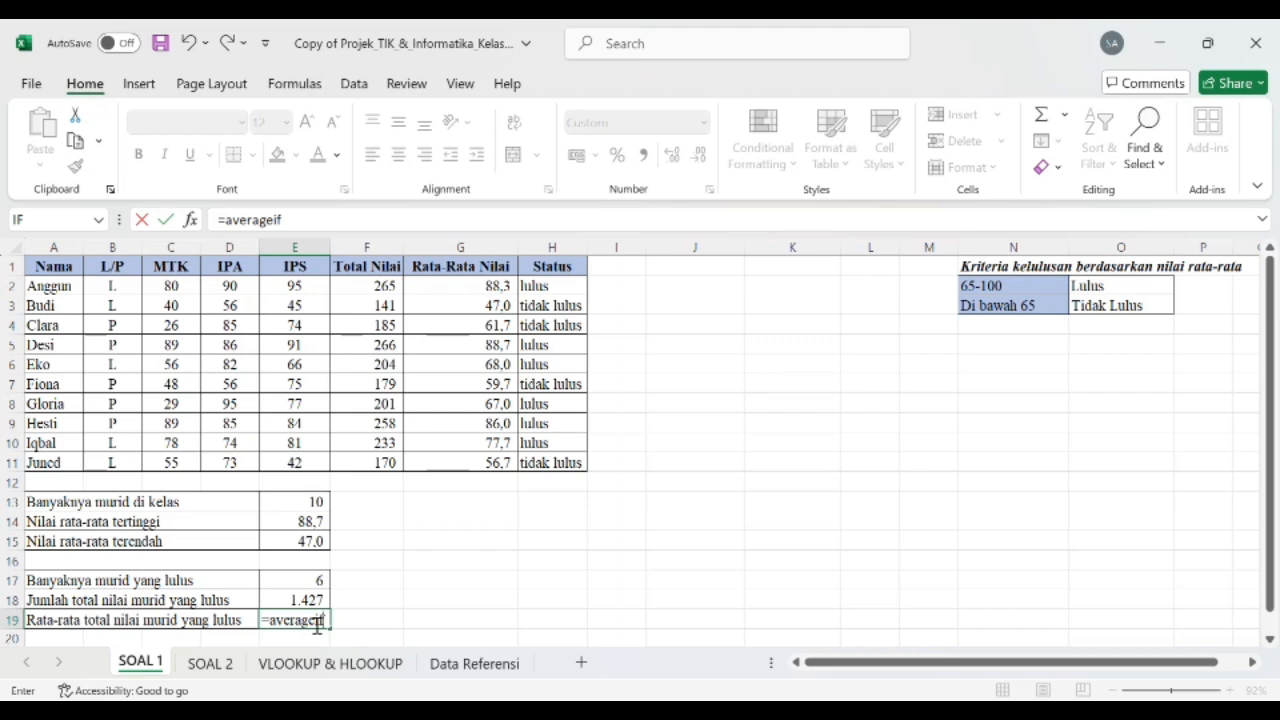
type("9")
key("BackSpace")
type("(")
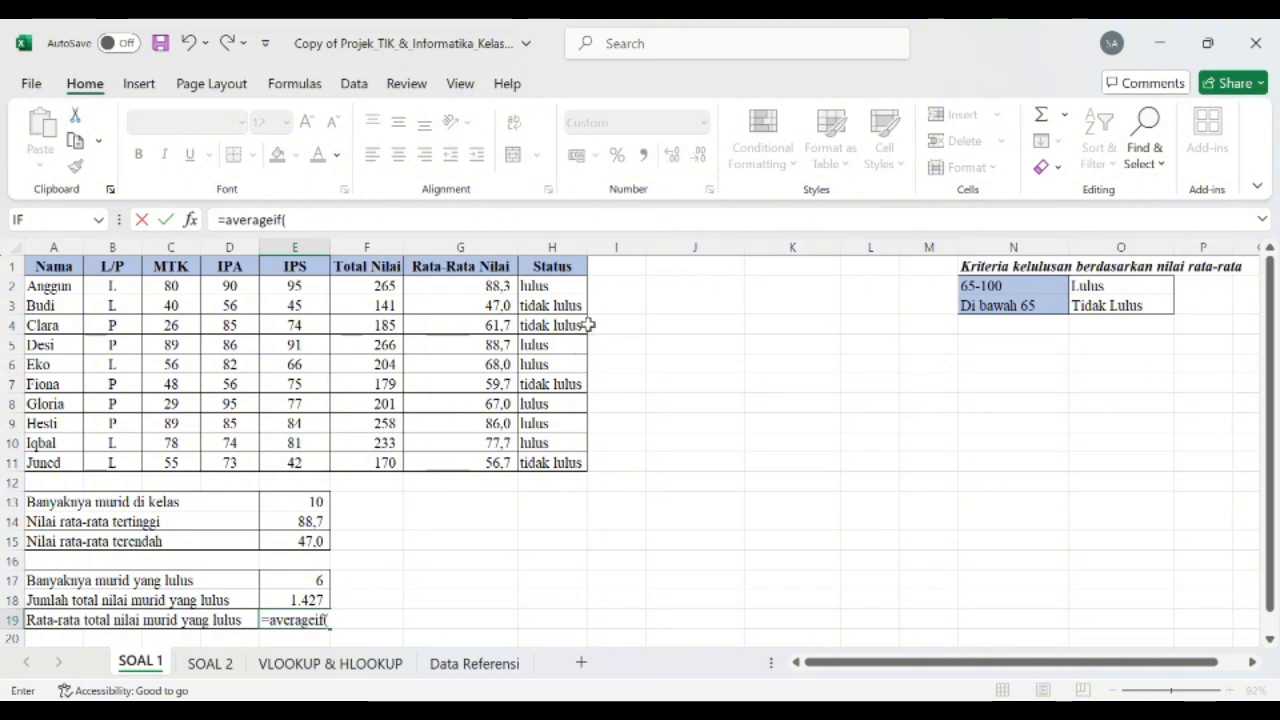
Step: Give E19's AVERAGEIF formula the Status cells as its criteria range, written as H2:H11 instead of H2#
left_click(578, 290)
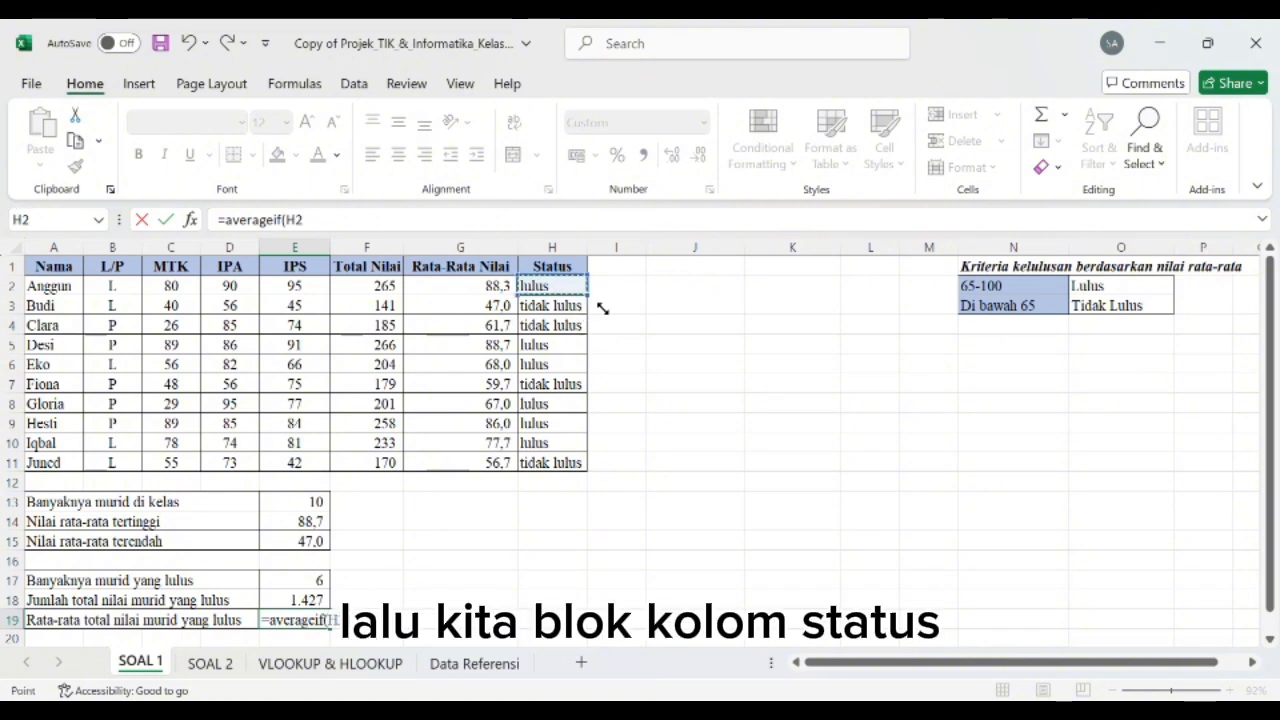
left_click_drag(578, 290, 588, 478)
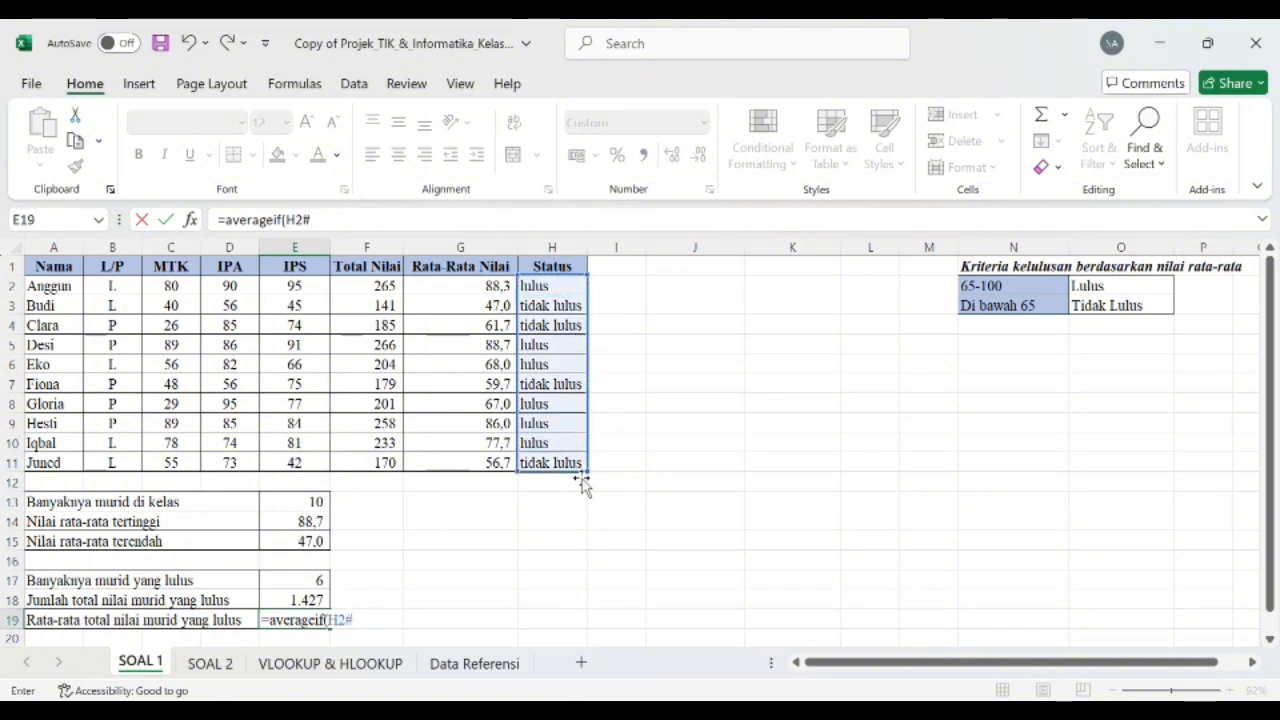
left_click(353, 226)
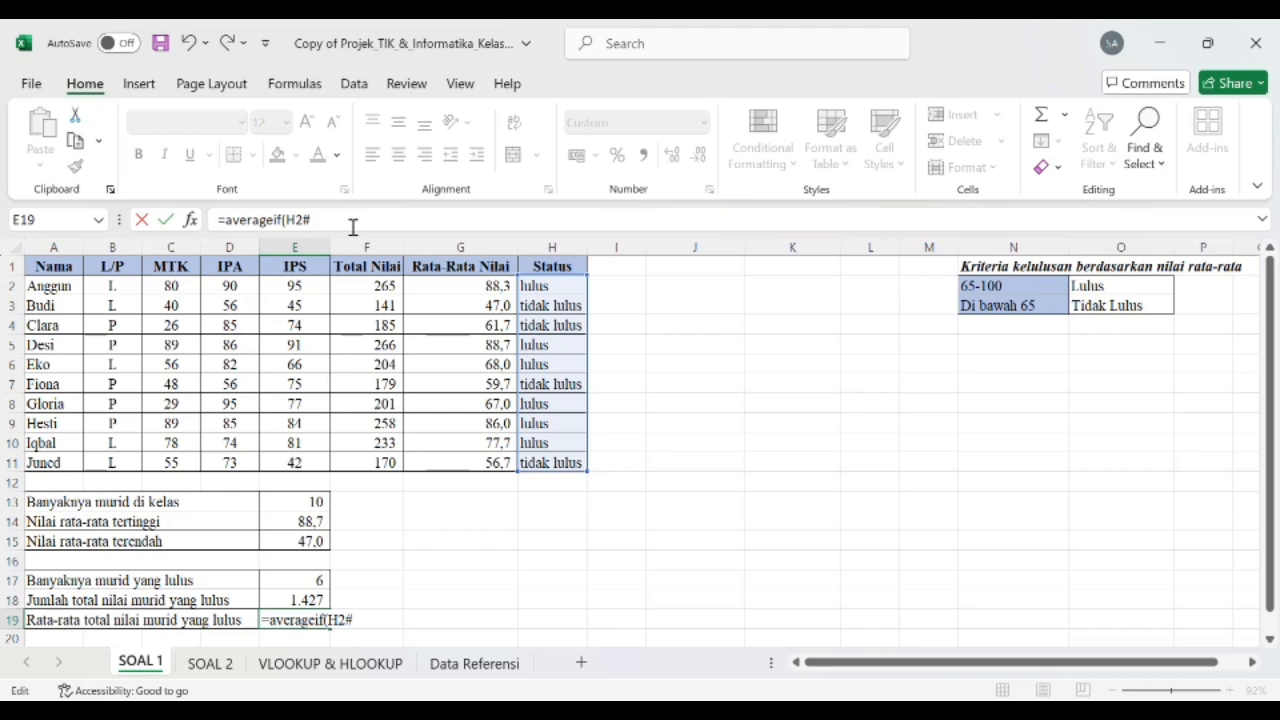
key("BackSpace")
type(":")
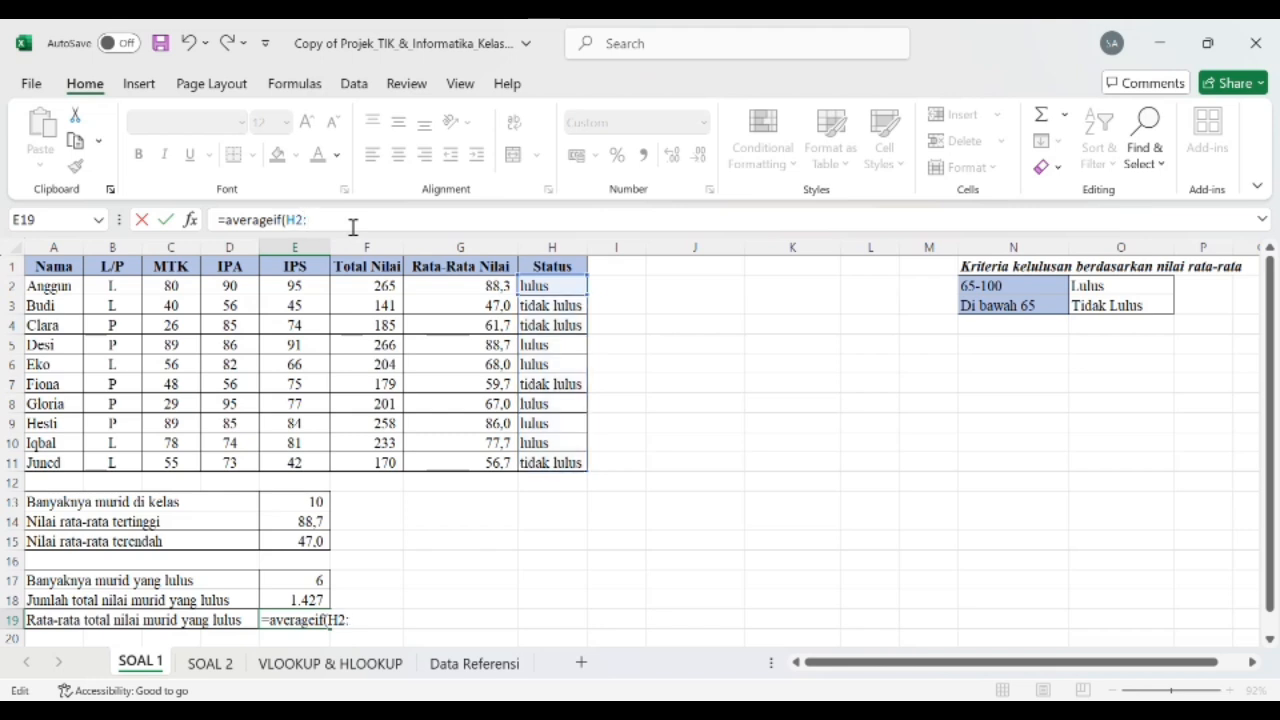
type("H11")
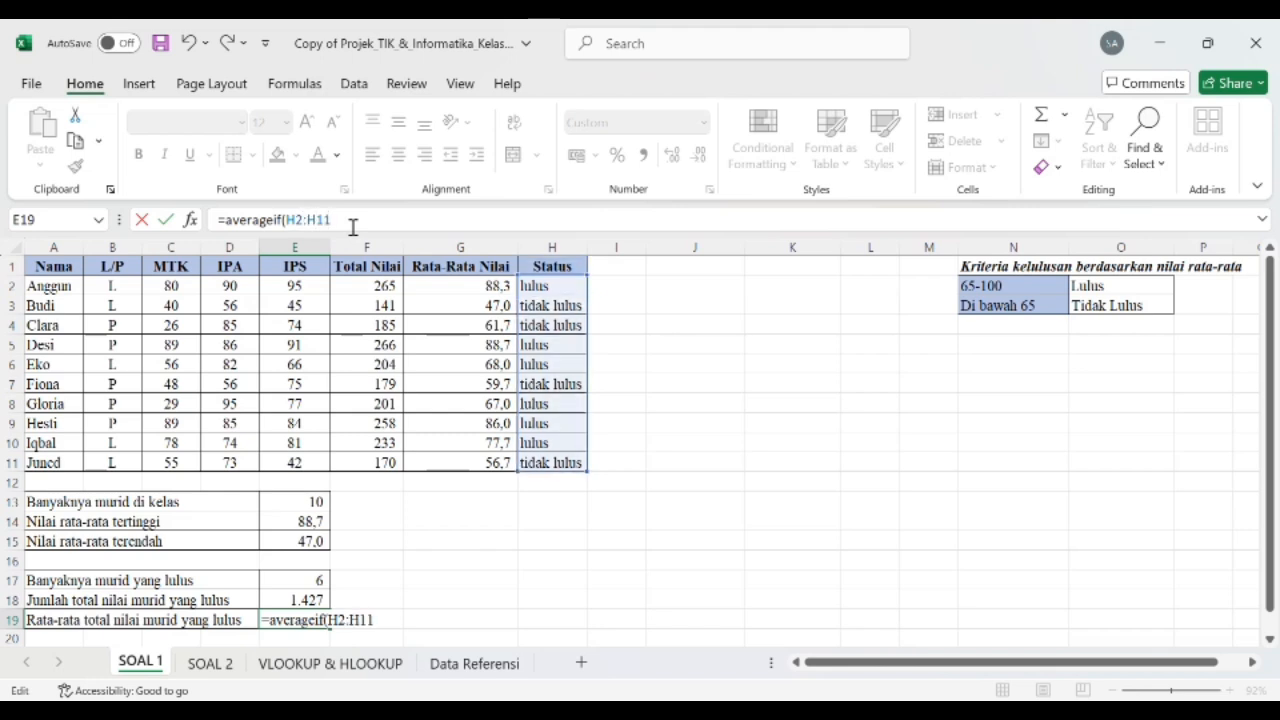
type(";")
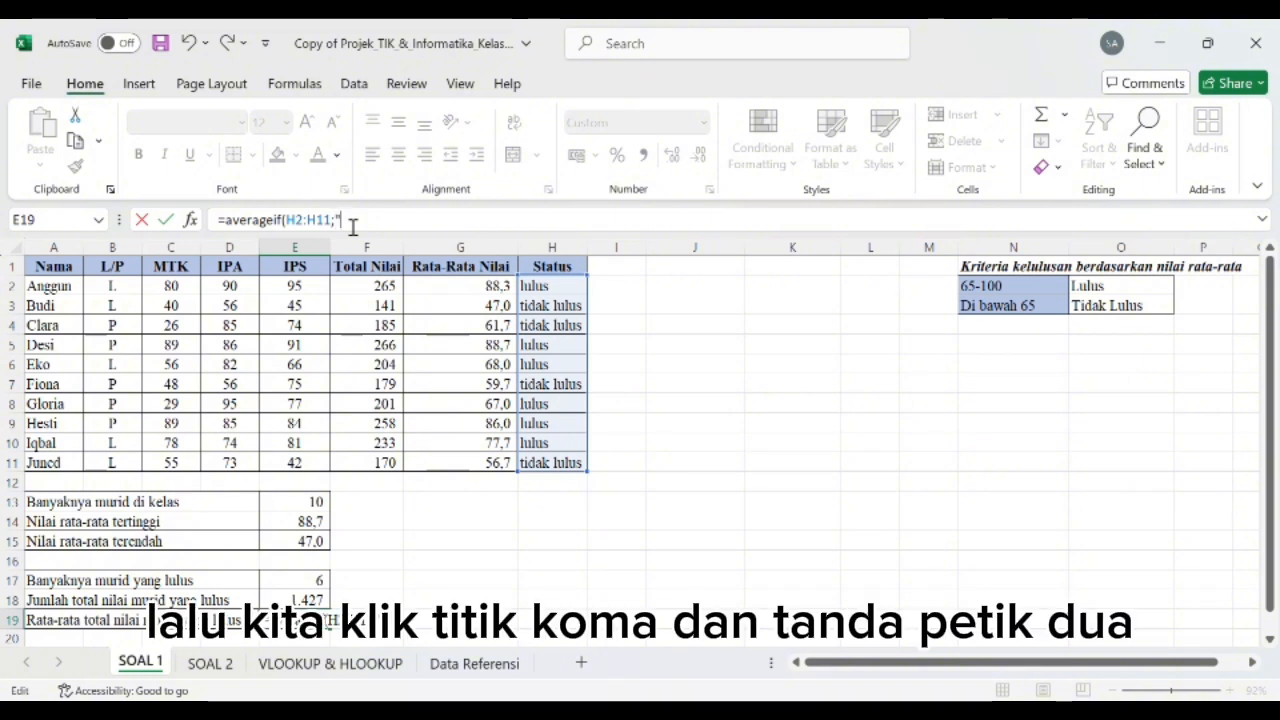
type("\"lulus")
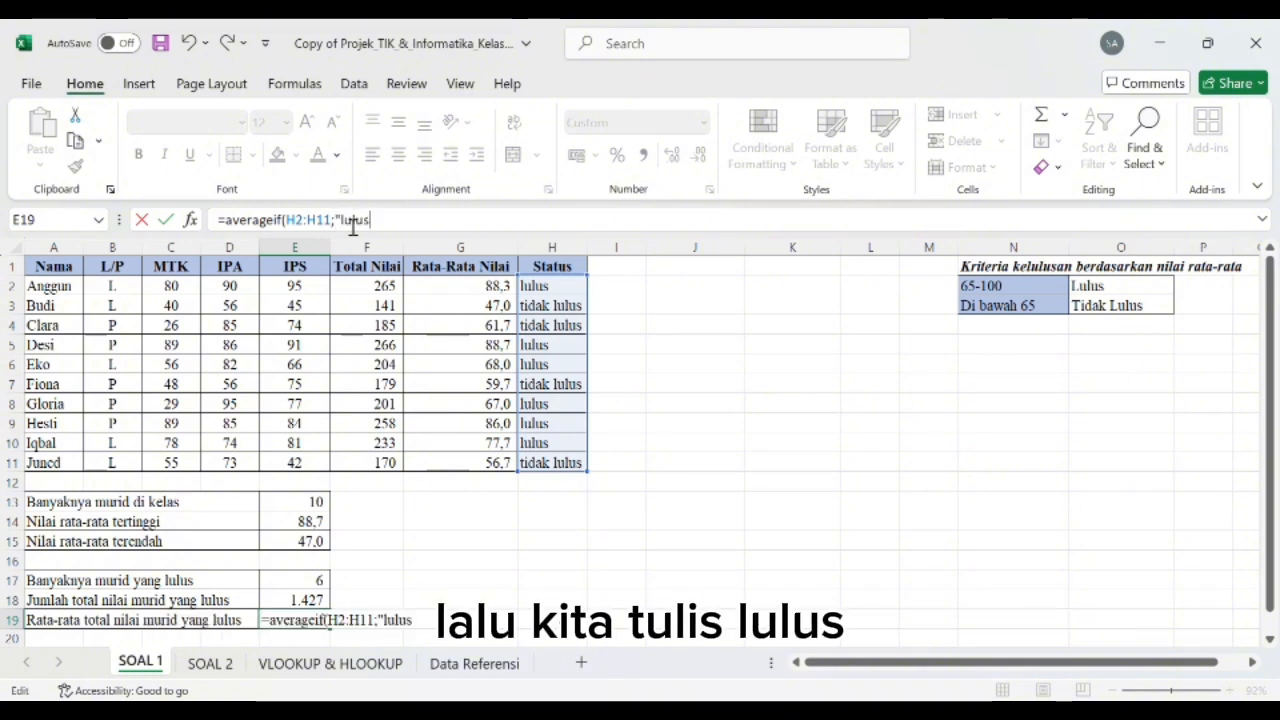
type("\"")
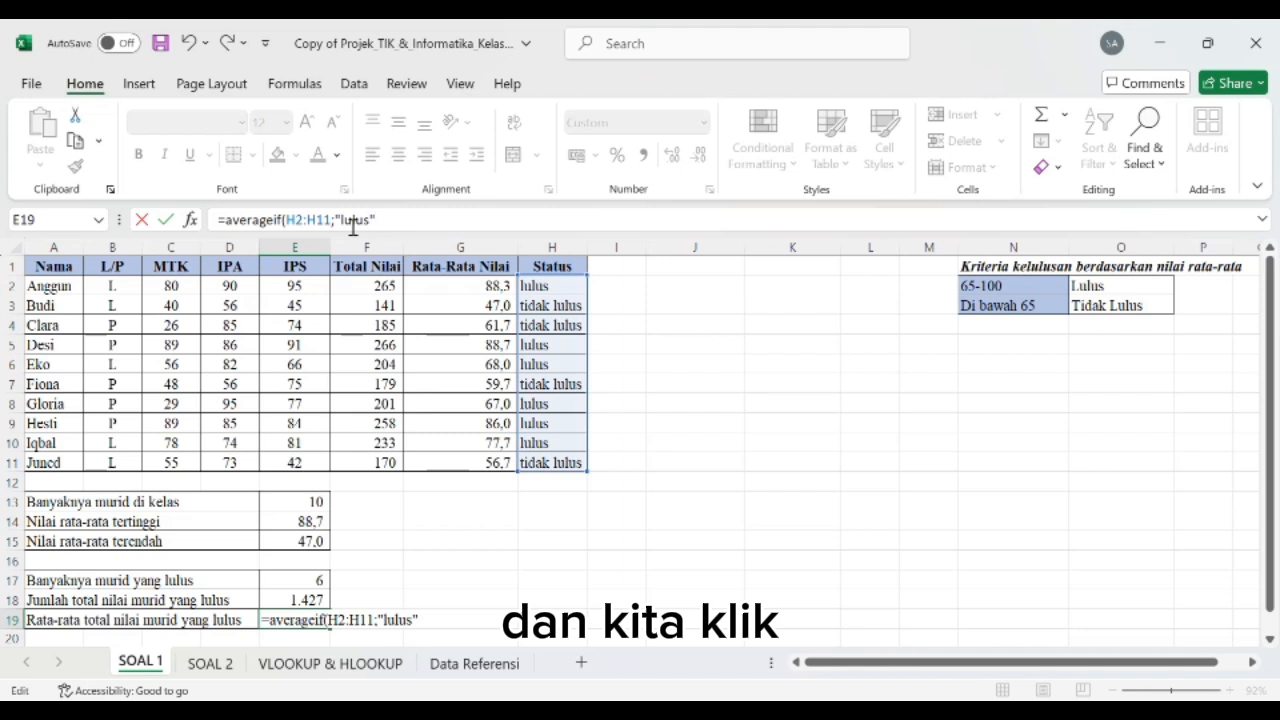
type(";")
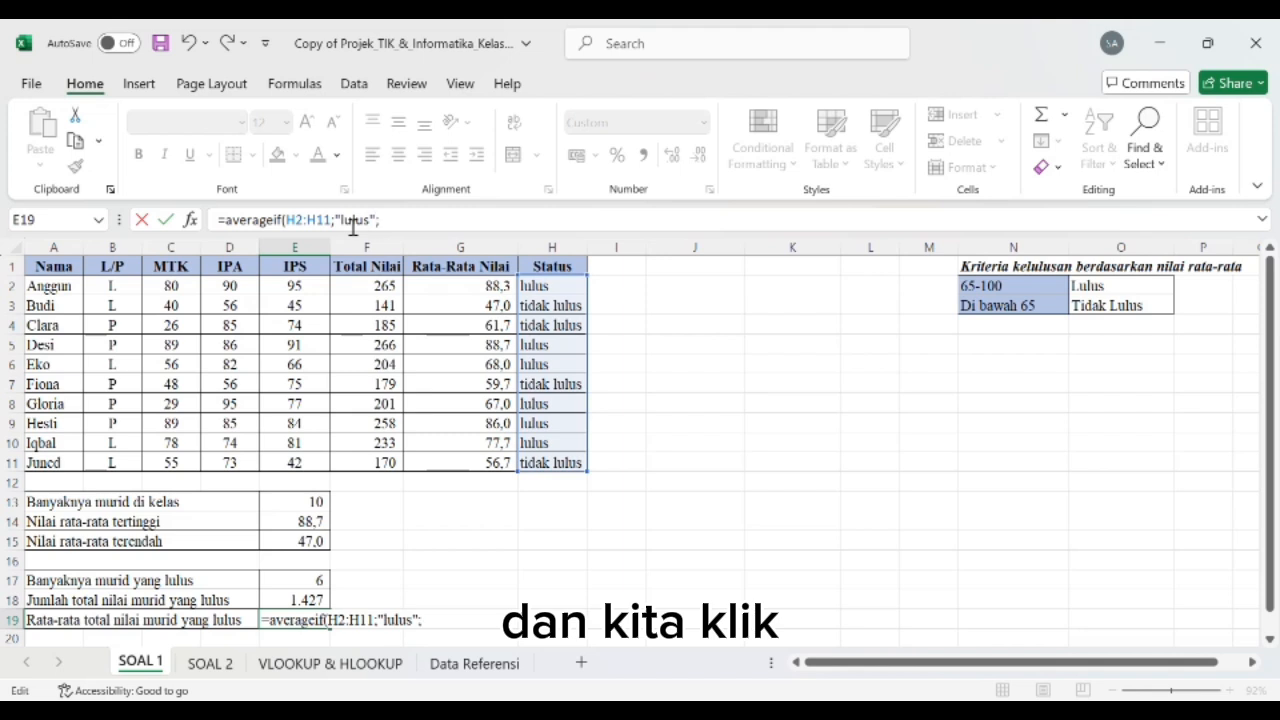
Step: Complete E19's AVERAGEIF formula with the criterion "lulus" and the Total Nilai cells F2:F11 as the average range
left_click(384, 287)
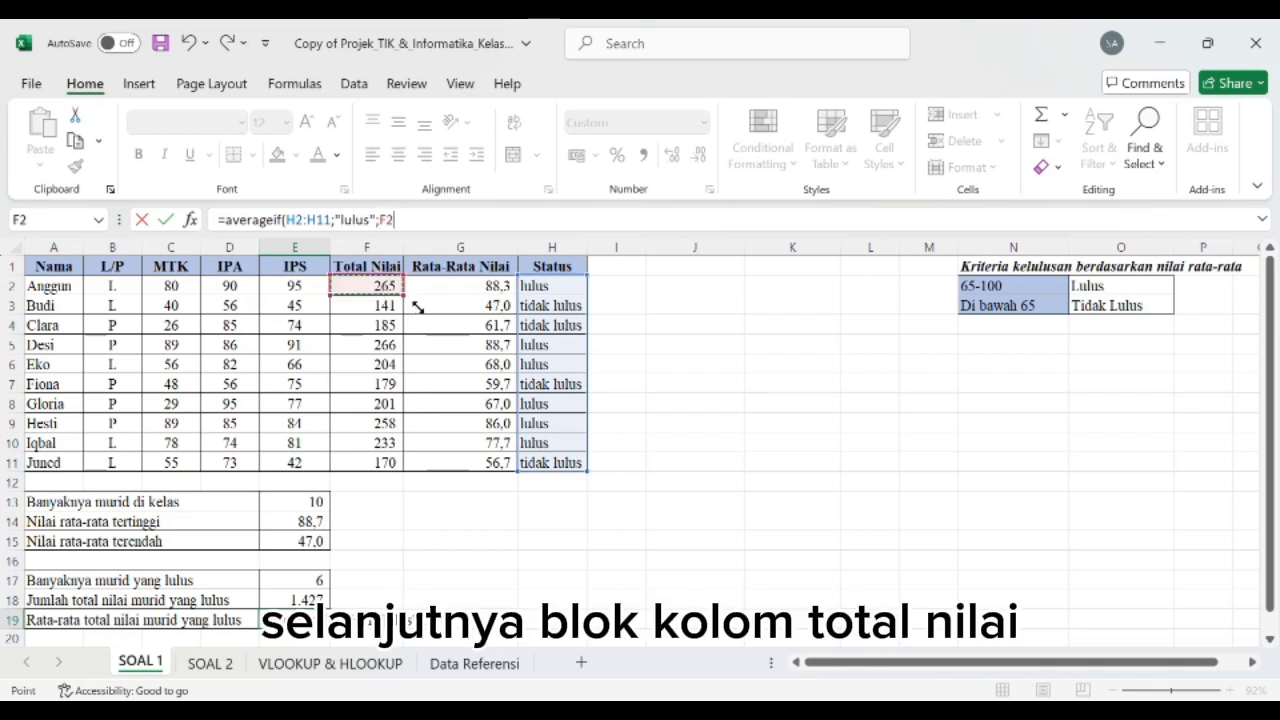
key("shift+Down")
key("shift+Down")
key("shift+Down")
key("shift+Down")
key("shift+Down")
key("shift+Down")
key("shift+Down")
key("shift+Down")
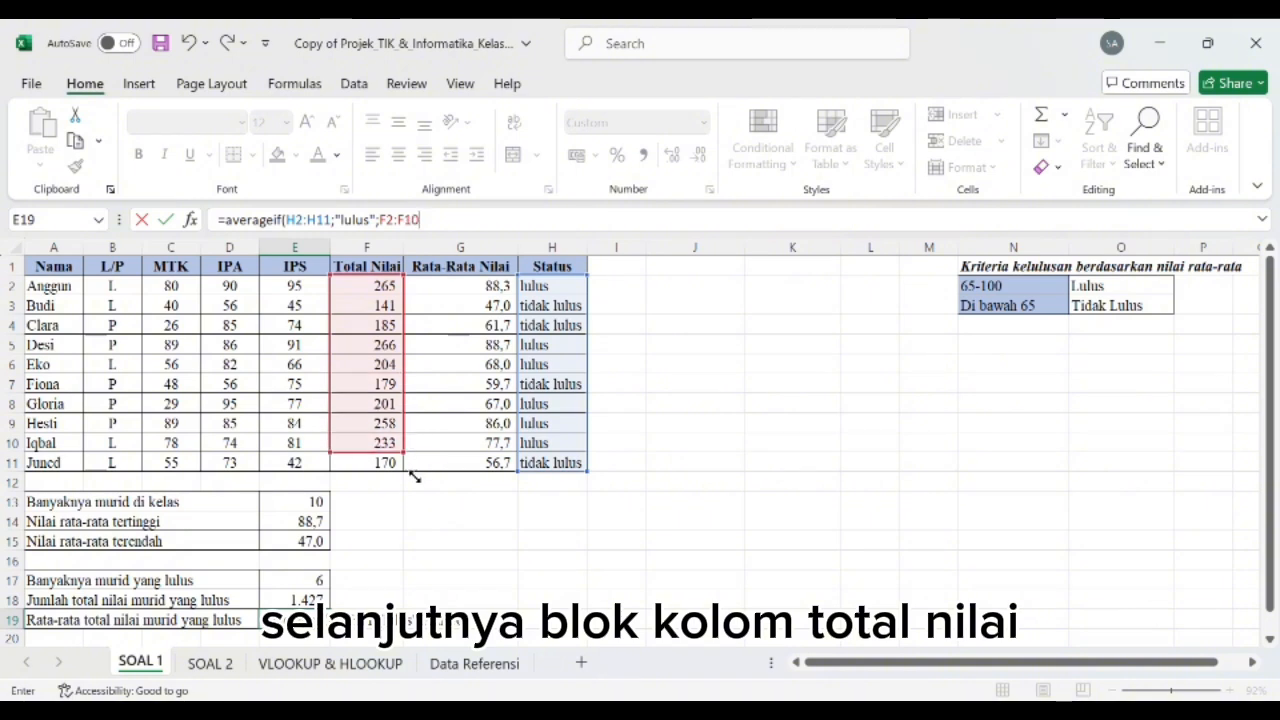
key("shift+Down")
type(")")
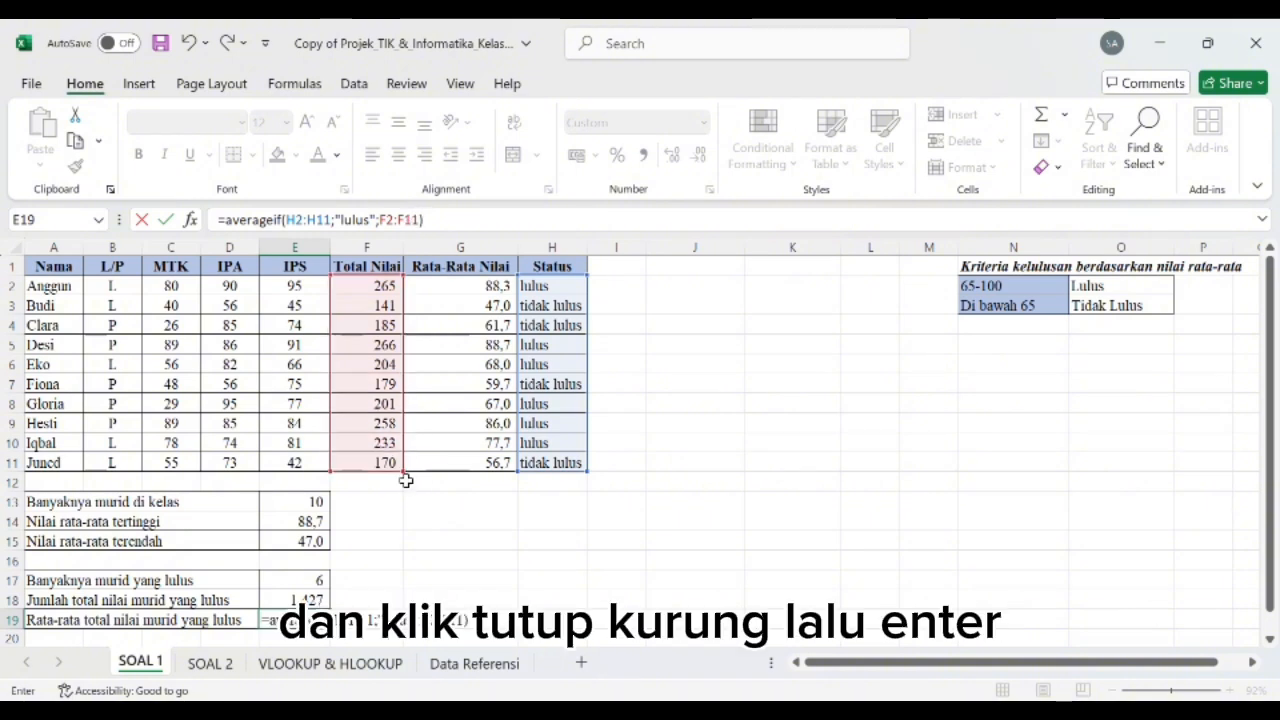
key("Return")
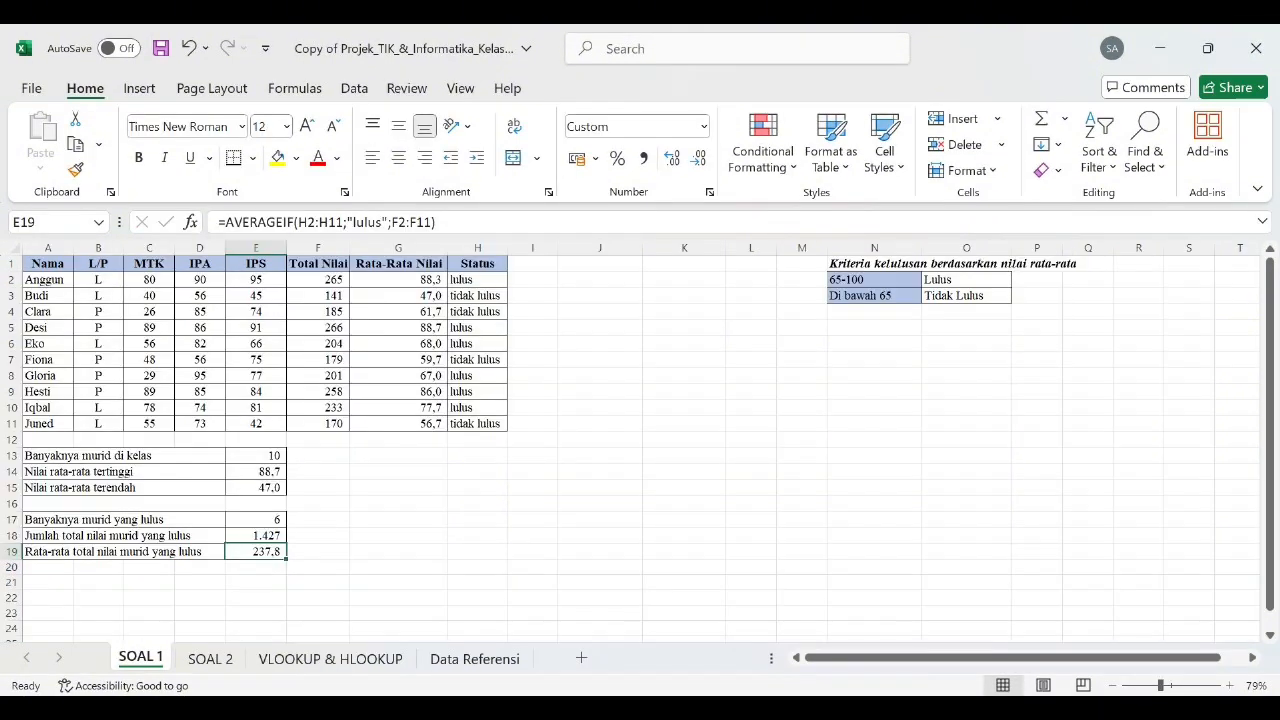